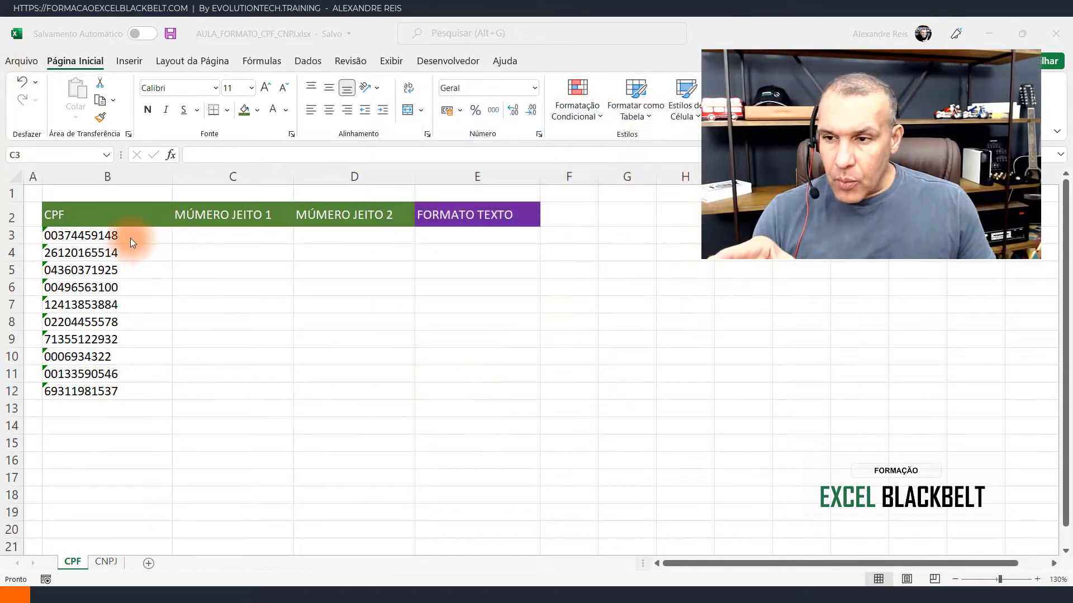
- On the CPF sheet, copy the CPF values in B3:B12 into the adjacent column starting at C3
{"action": "left_click", "coordinate": [105, 561]}
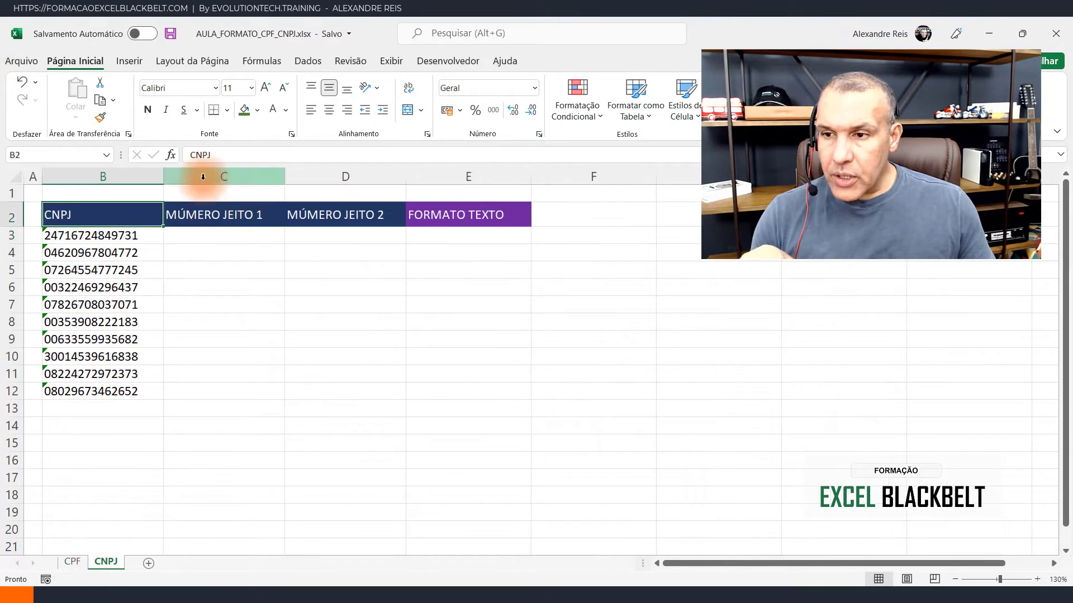
{"action": "left_click", "coordinate": [72, 562]}
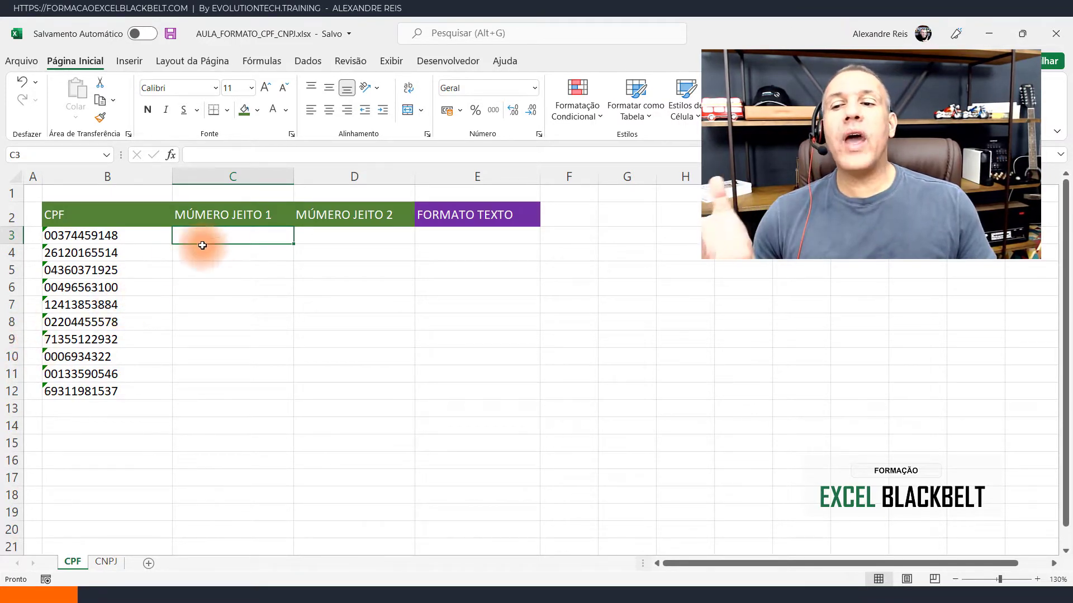
{"action": "left_click_drag", "start_coordinate": [134, 235], "coordinate": [144, 388]}
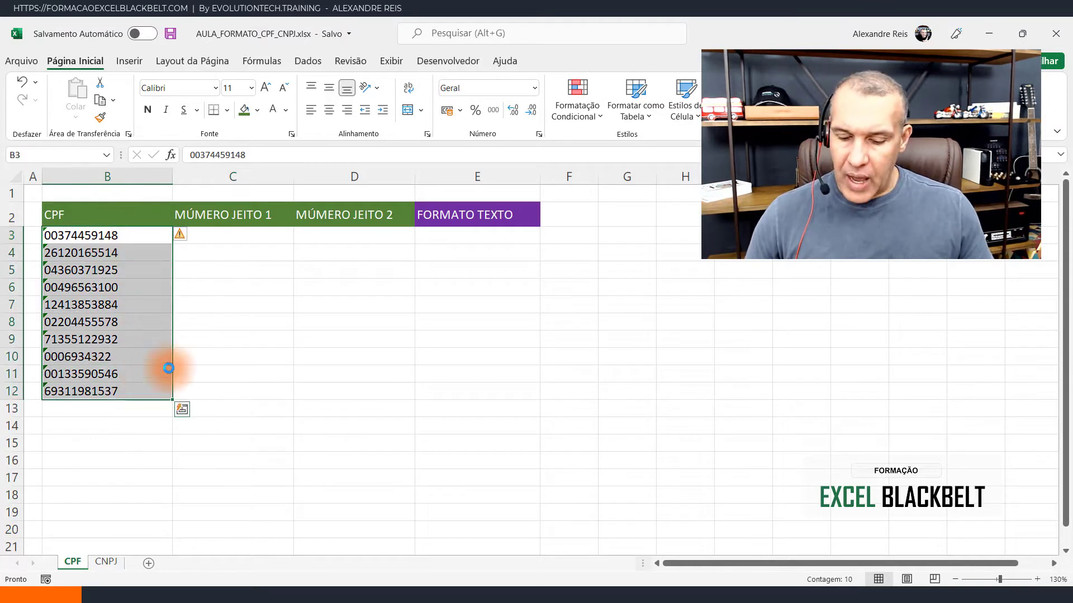
{"action": "key", "text": "ctrl+c"}
{"action": "left_click", "coordinate": [219, 235]}
{"action": "key", "text": "ctrl+v"}
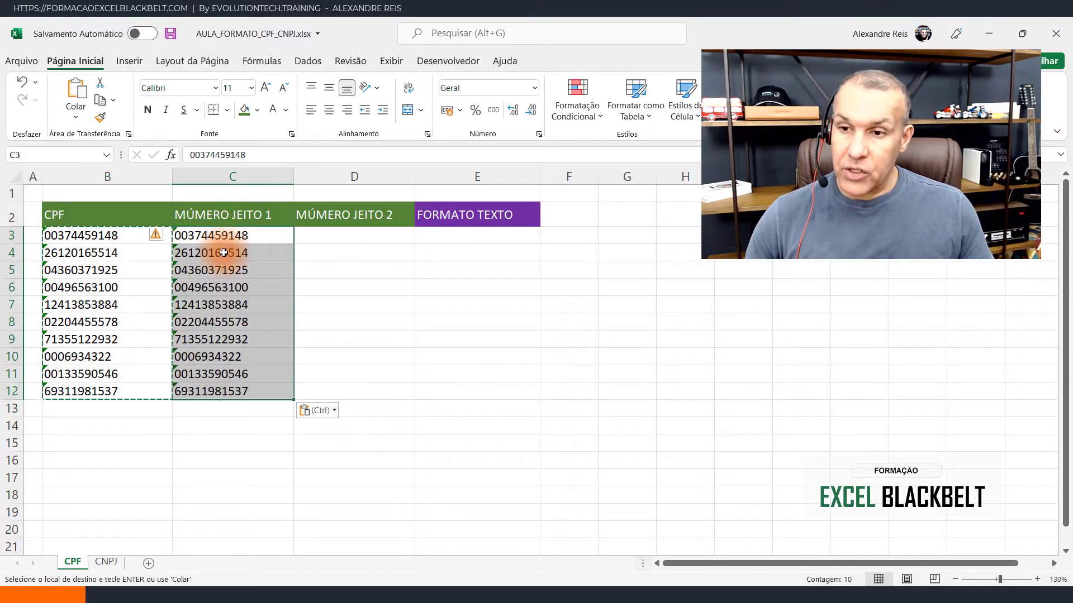
{"action": "key", "text": "Escape"}
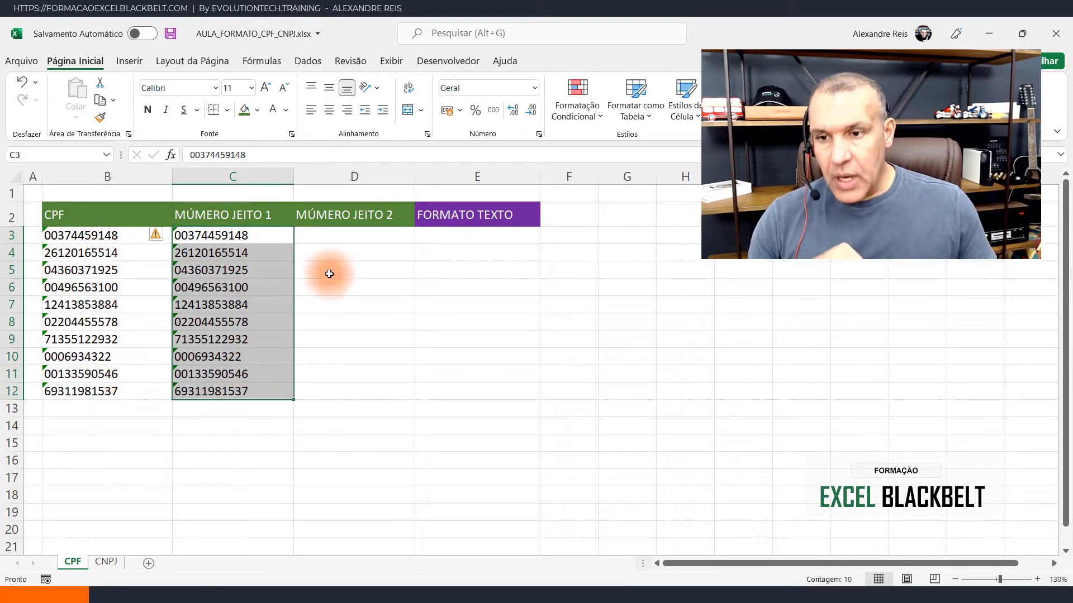
- Convert the text-stored CPF values in C3:C12 to numbers
{"action": "left_click", "coordinate": [352, 301]}
{"action": "left_click_drag", "start_coordinate": [263, 235], "coordinate": [273, 388]}
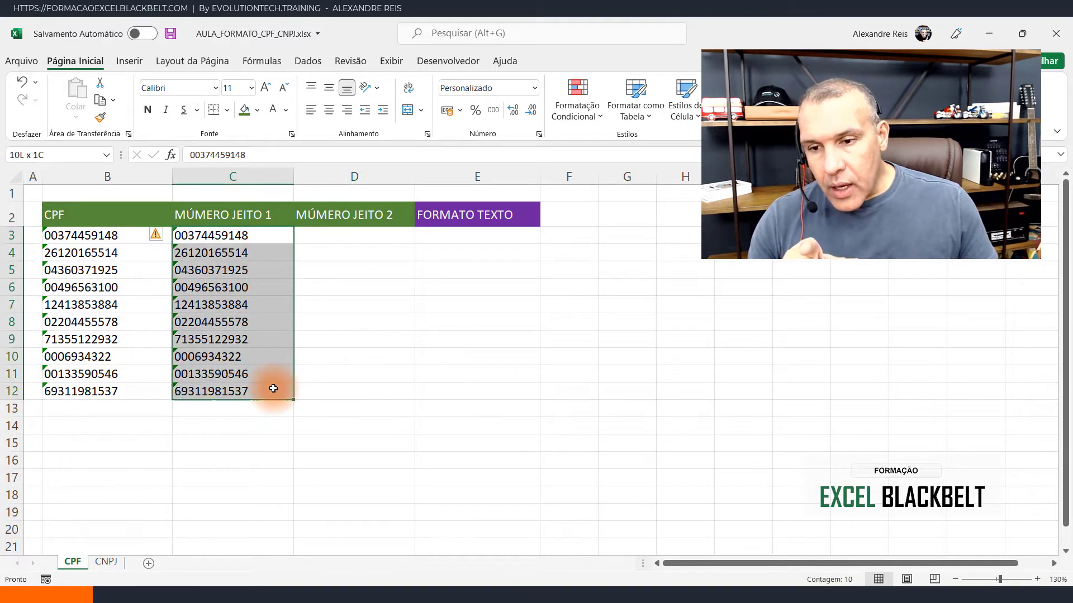
{"action": "left_click", "coordinate": [164, 236]}
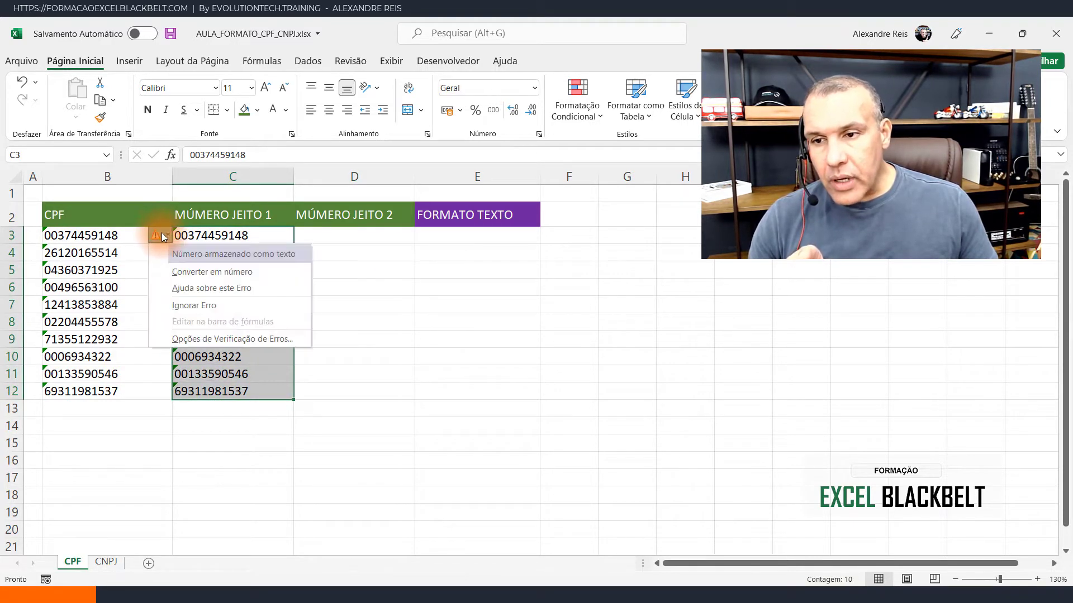
{"action": "left_click", "coordinate": [228, 276]}
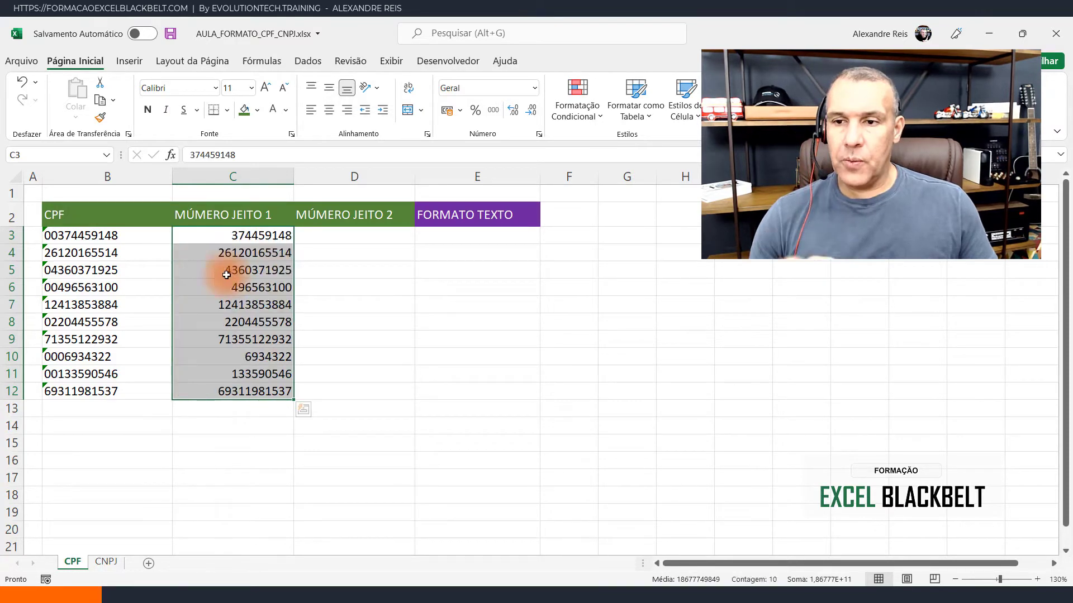
{"action": "left_click", "coordinate": [262, 299]}
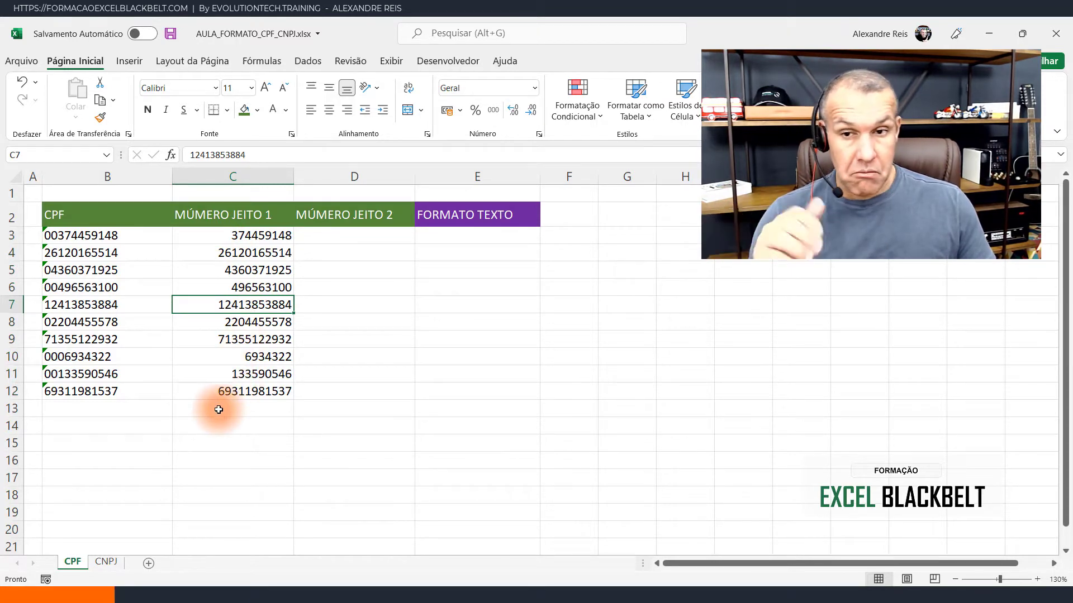
- Fill the header cell D2 with the standard purple colour
{"action": "left_click", "coordinate": [337, 234]}
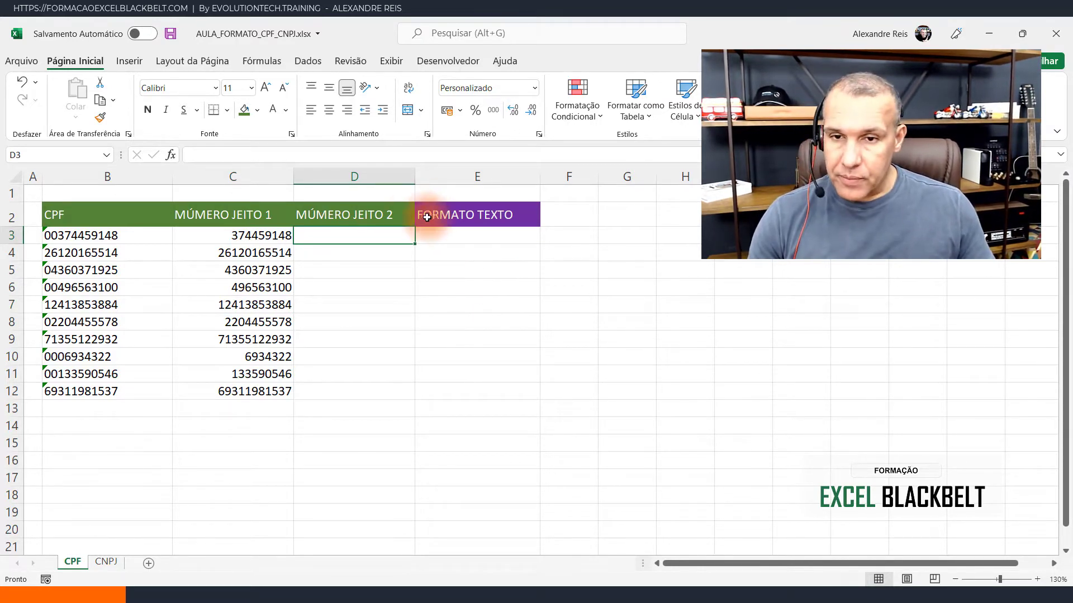
{"action": "left_click", "coordinate": [391, 214]}
{"action": "left_click", "coordinate": [257, 111]}
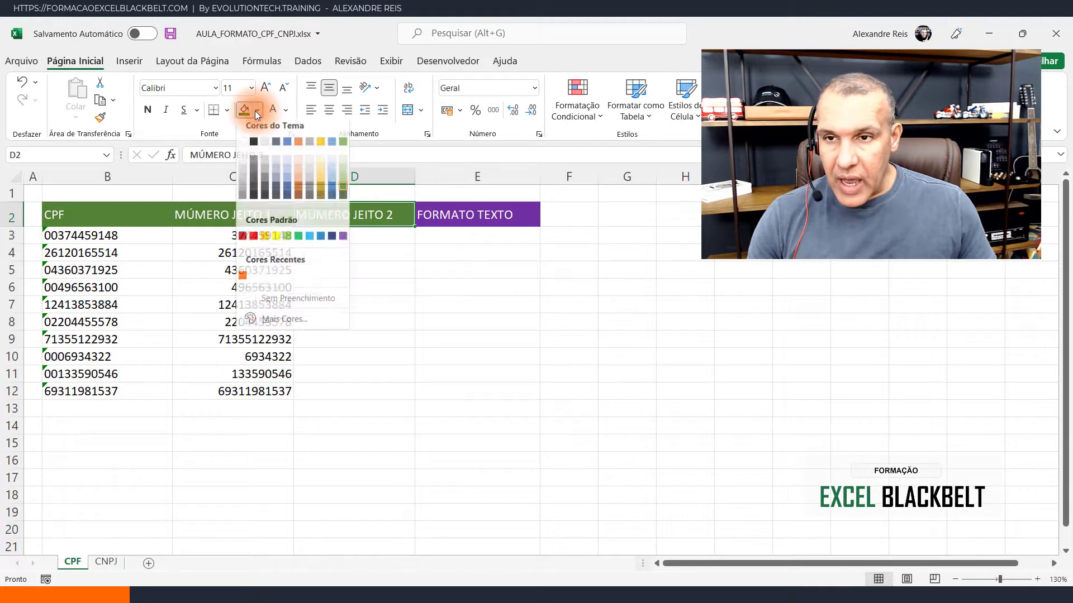
{"action": "left_click", "coordinate": [343, 241]}
{"action": "left_click", "coordinate": [397, 232]}
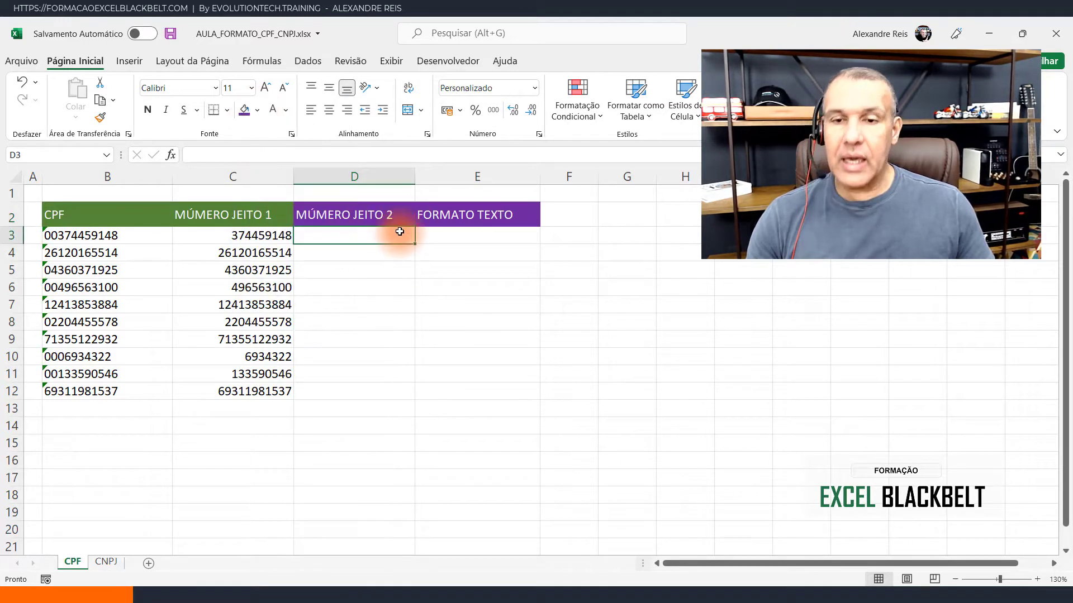
- Fill the FORMATO TEXTO header from E2 across into D2
{"action": "left_click", "coordinate": [507, 217]}
{"action": "left_click_drag", "start_coordinate": [540, 226], "coordinate": [334, 219]}
{"action": "left_click", "coordinate": [394, 217]}
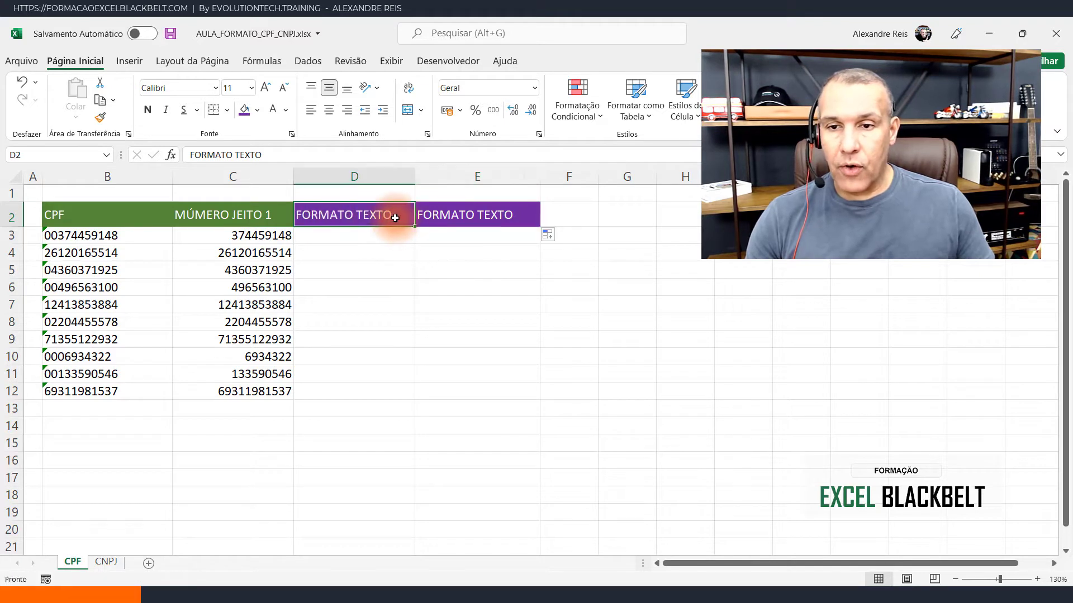
- Change the header in D2 to FORMATO NUMERO and widen column D slightly
{"action": "double_click", "coordinate": [378, 219]}
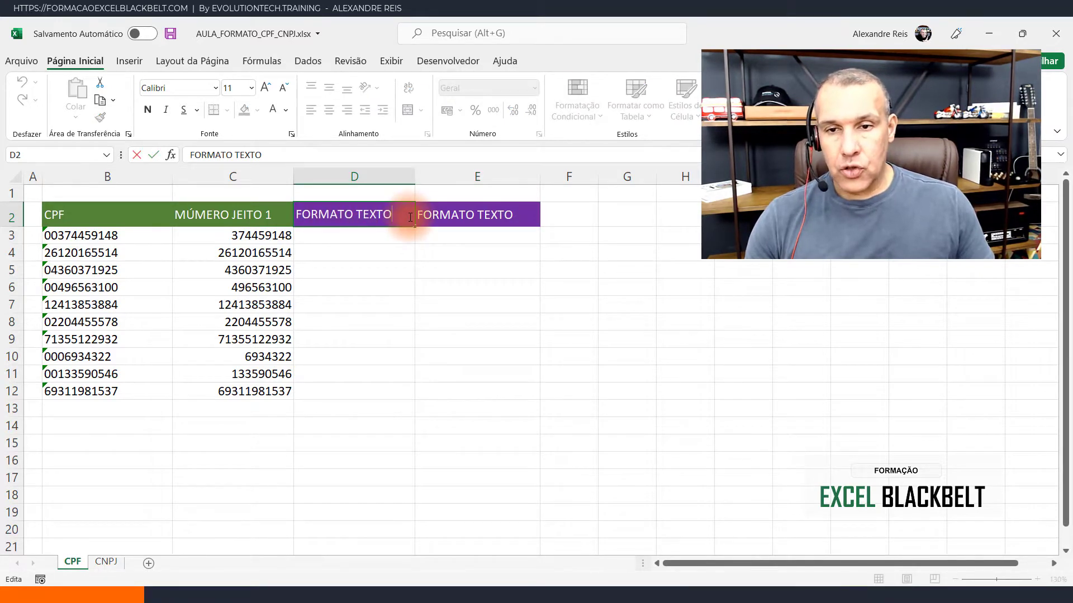
{"action": "key", "text": "BackSpace"}
{"action": "key", "text": "BackSpace"}
{"action": "key", "text": "BackSpace"}
{"action": "key", "text": "BackSpace"}
{"action": "key", "text": "BackSpace"}
{"action": "key", "text": "BackSpace"}
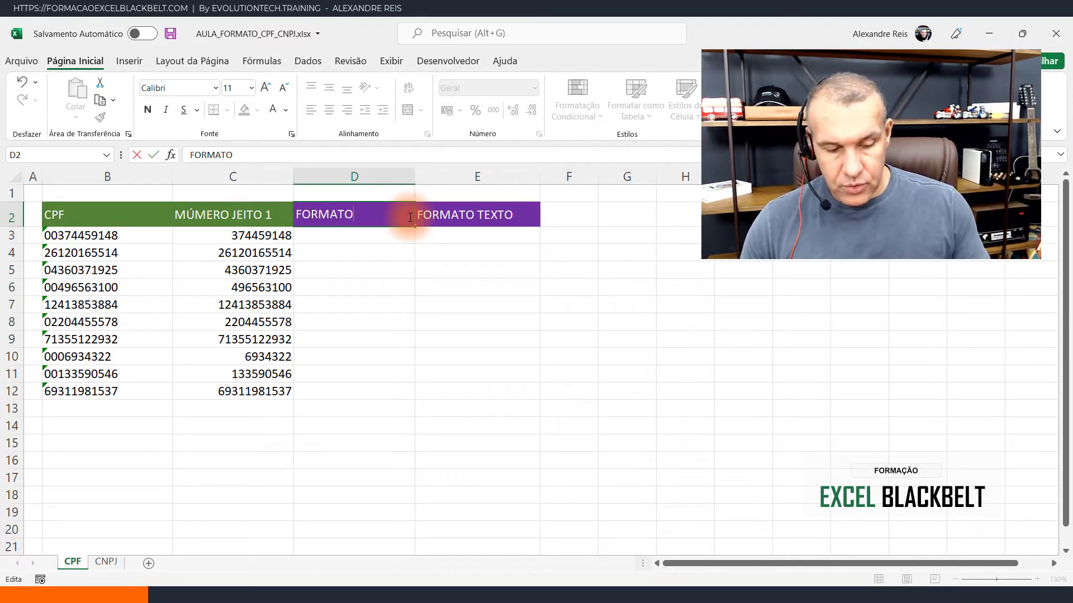
{"action": "type", "text": "NU"}
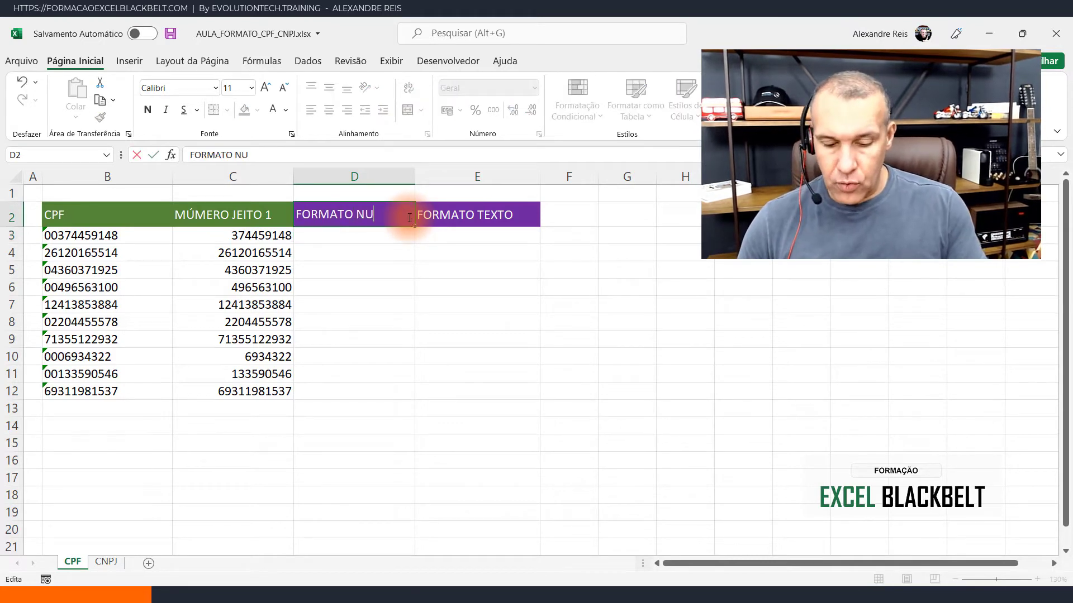
{"action": "type", "text": "MERO"}
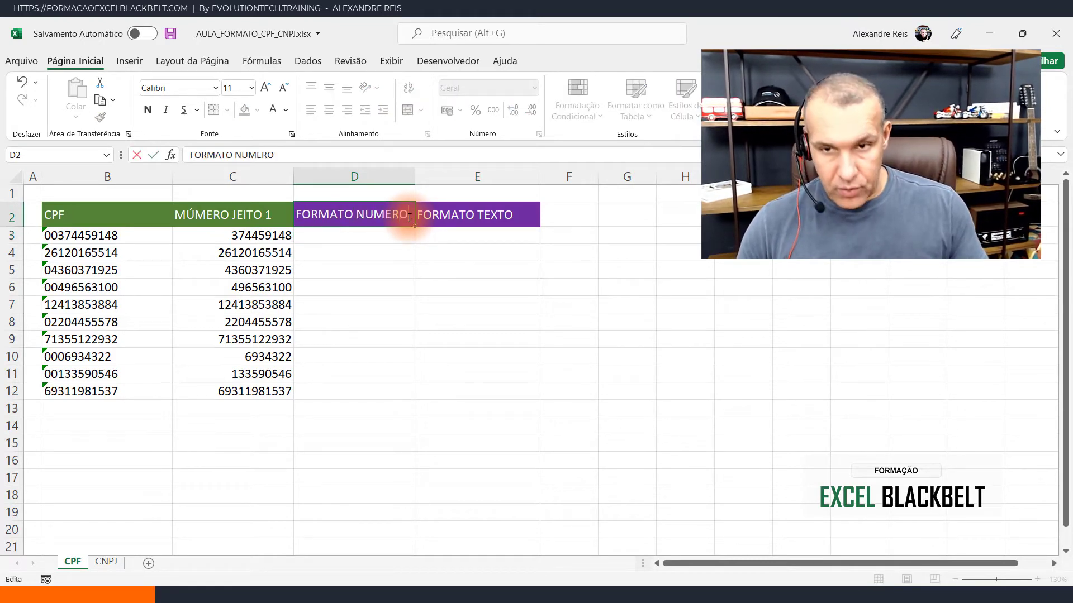
{"action": "left_click", "coordinate": [435, 217]}
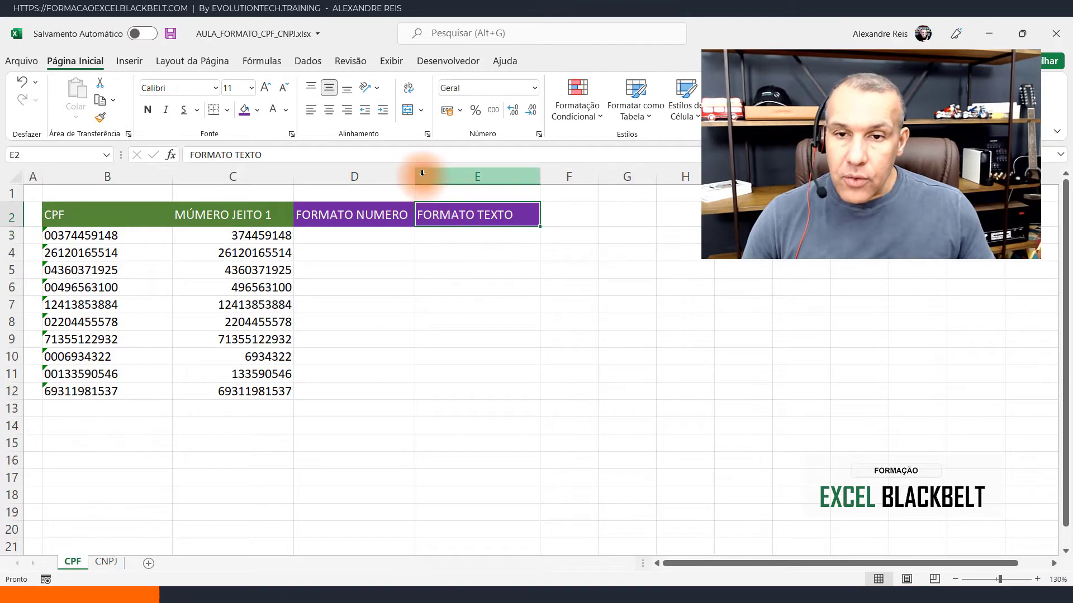
{"action": "left_click_drag", "start_coordinate": [421, 173], "coordinate": [435, 173]}
- Enter the formula =C3 in D3 and fill it down to D12
{"action": "left_click", "coordinate": [395, 240]}
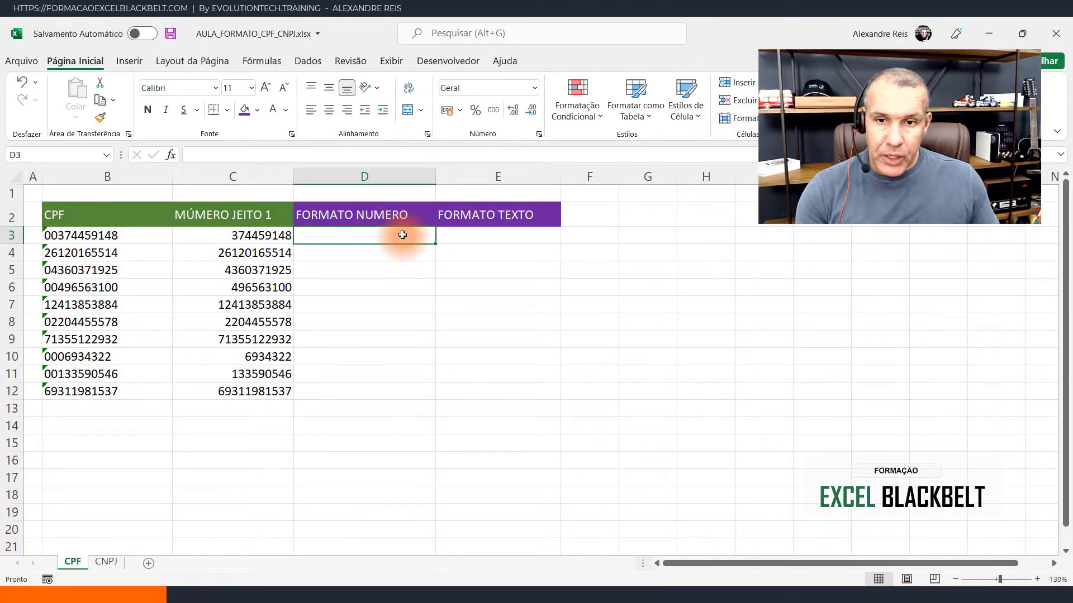
{"action": "type", "text": "="}
{"action": "left_click", "coordinate": [227, 237]}
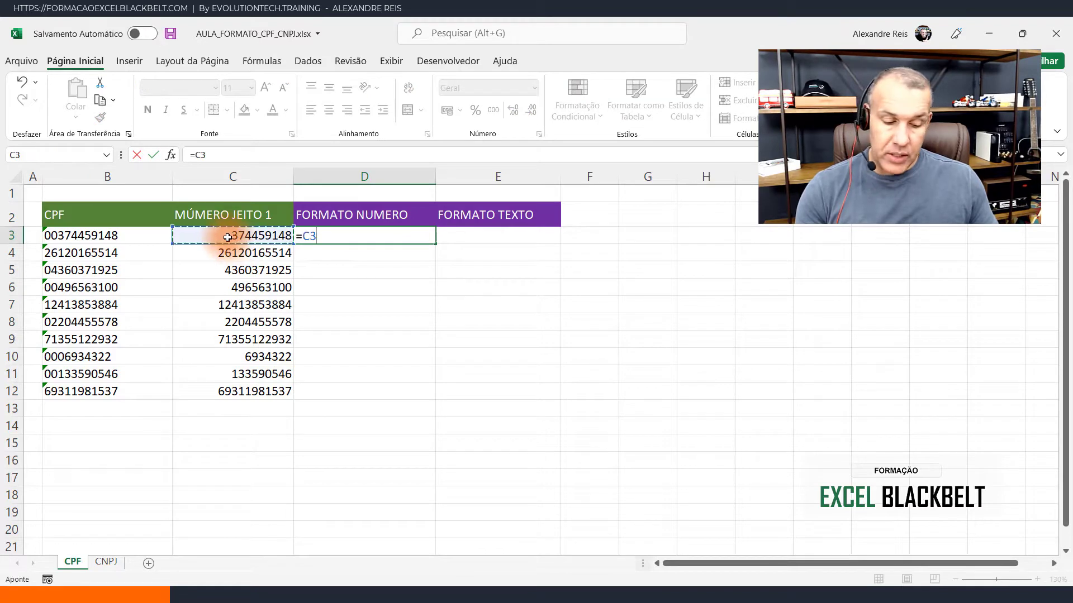
{"action": "key", "text": "Return"}
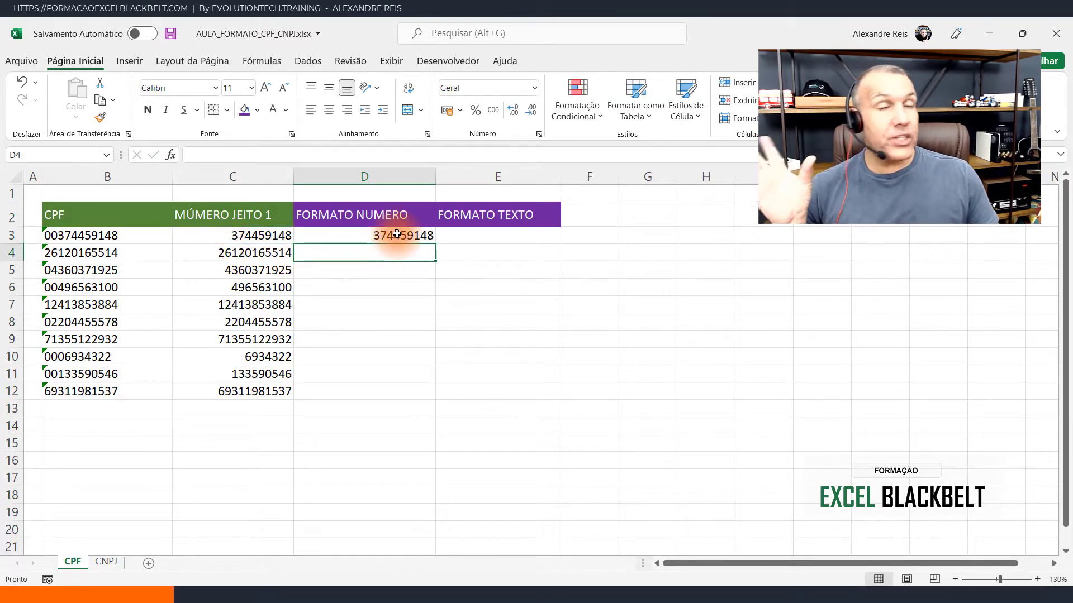
{"action": "left_click", "coordinate": [397, 235]}
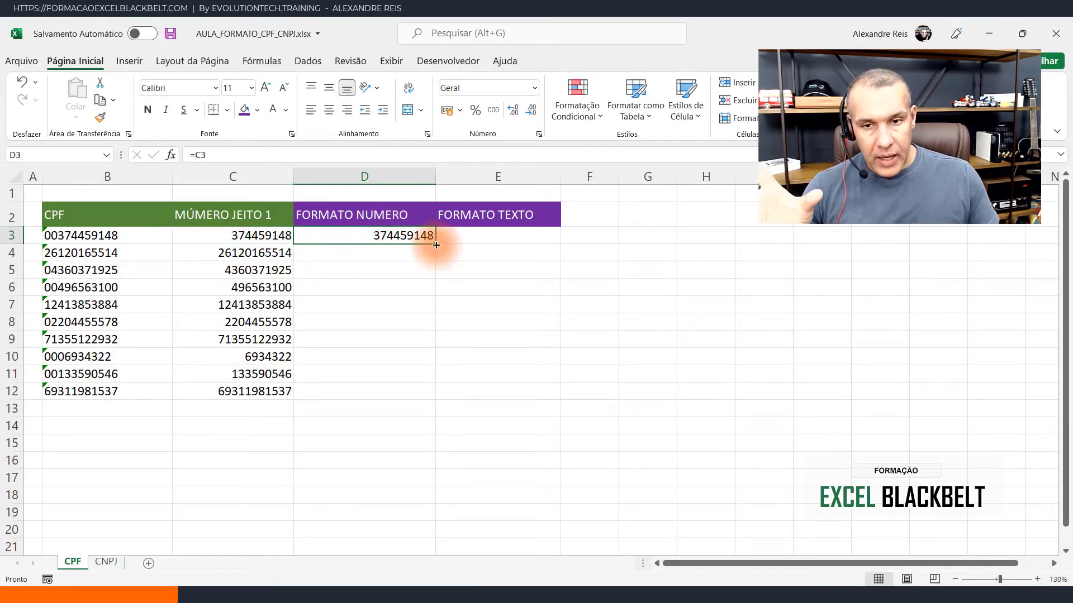
{"action": "double_click", "coordinate": [437, 246]}
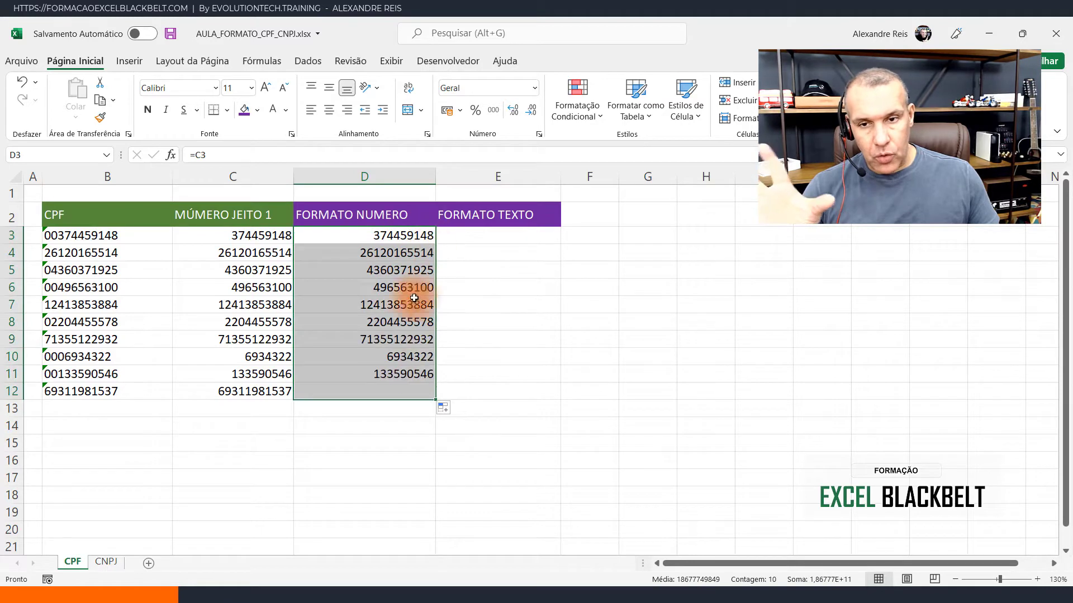
- Enter the custom number format code 000.000.000-00 for cells D3:D12
{"action": "left_click", "coordinate": [534, 88]}
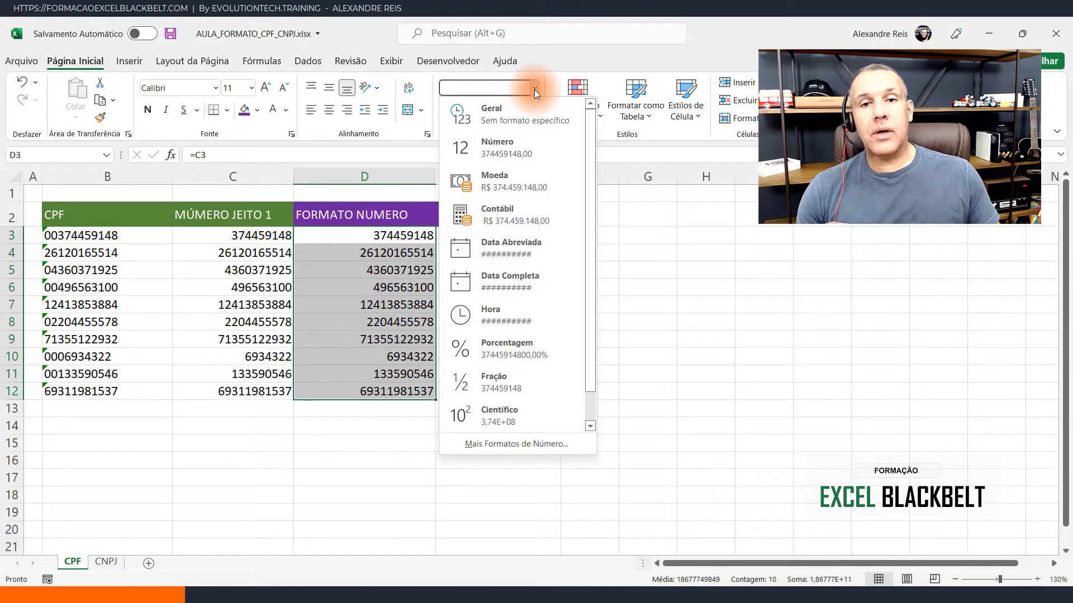
{"action": "left_click", "coordinate": [515, 443]}
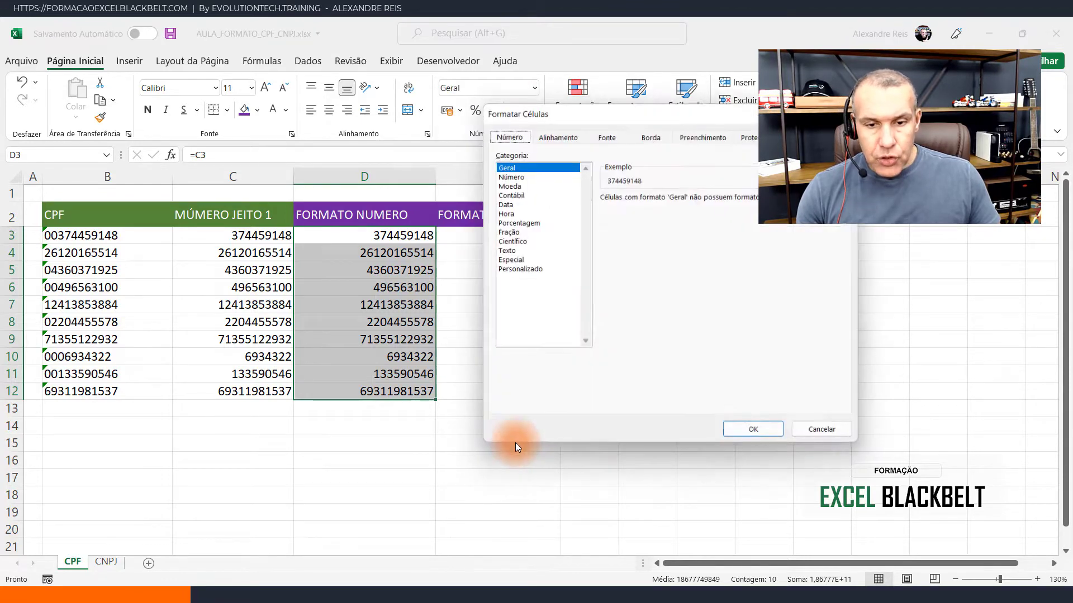
{"action": "left_click", "coordinate": [535, 270]}
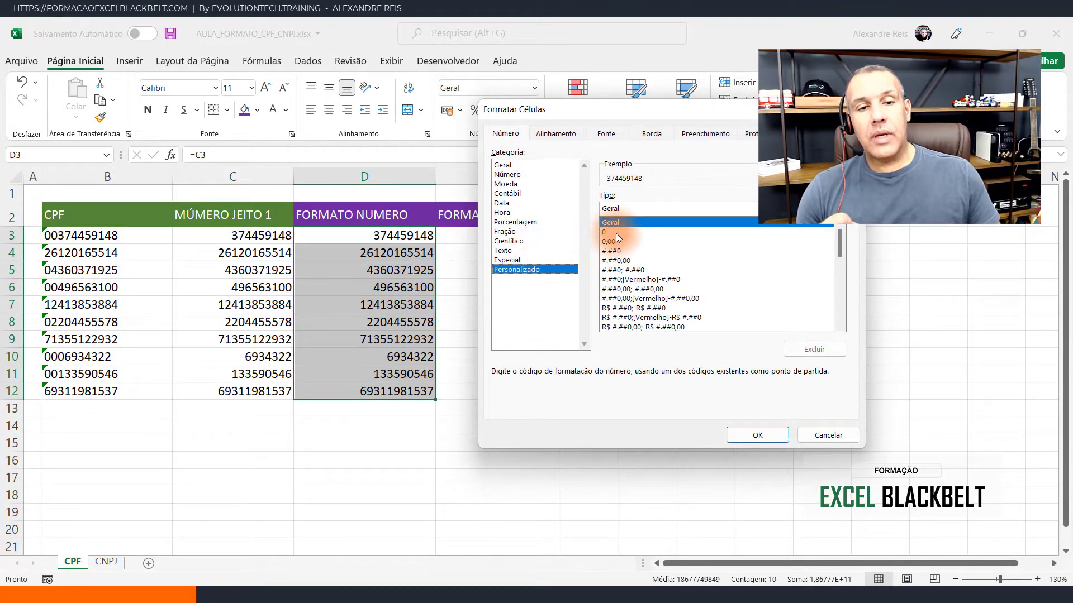
{"action": "double_click", "coordinate": [612, 209]}
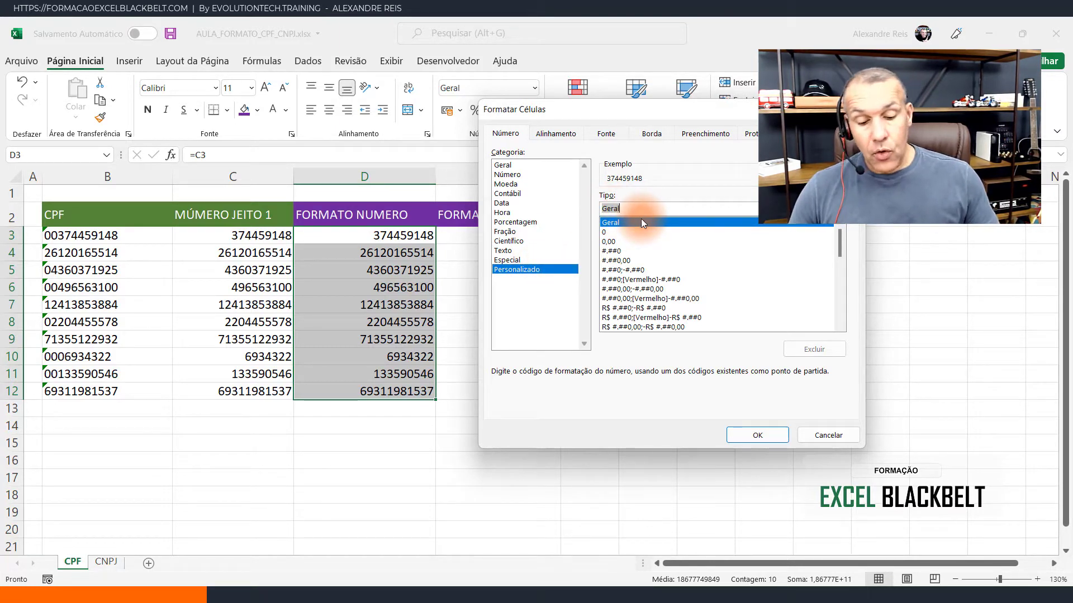
{"action": "type", "text": "000"}
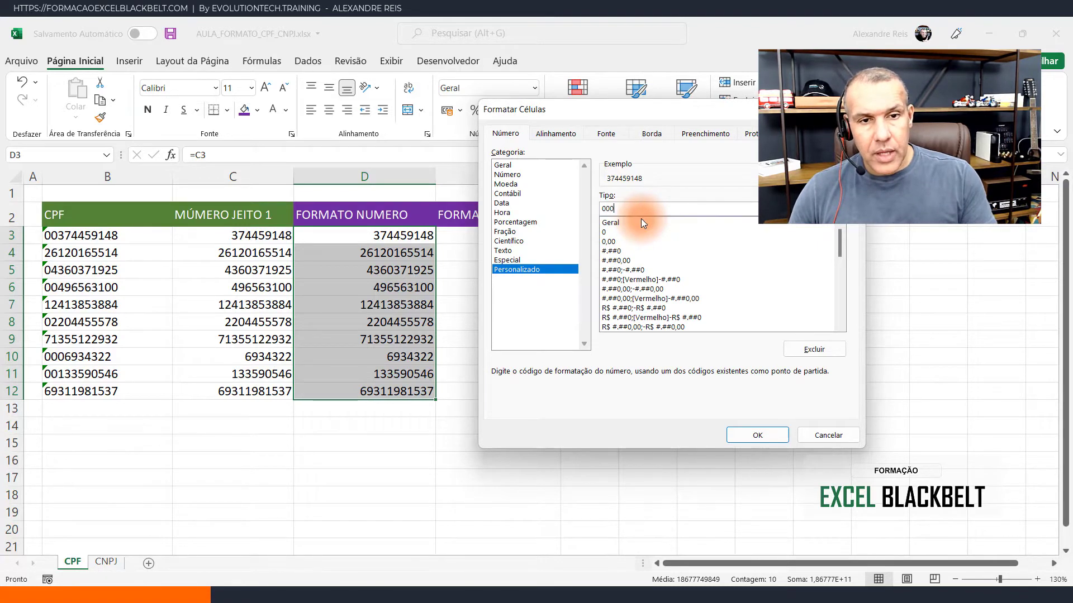
{"action": "type", "text": ".000"}
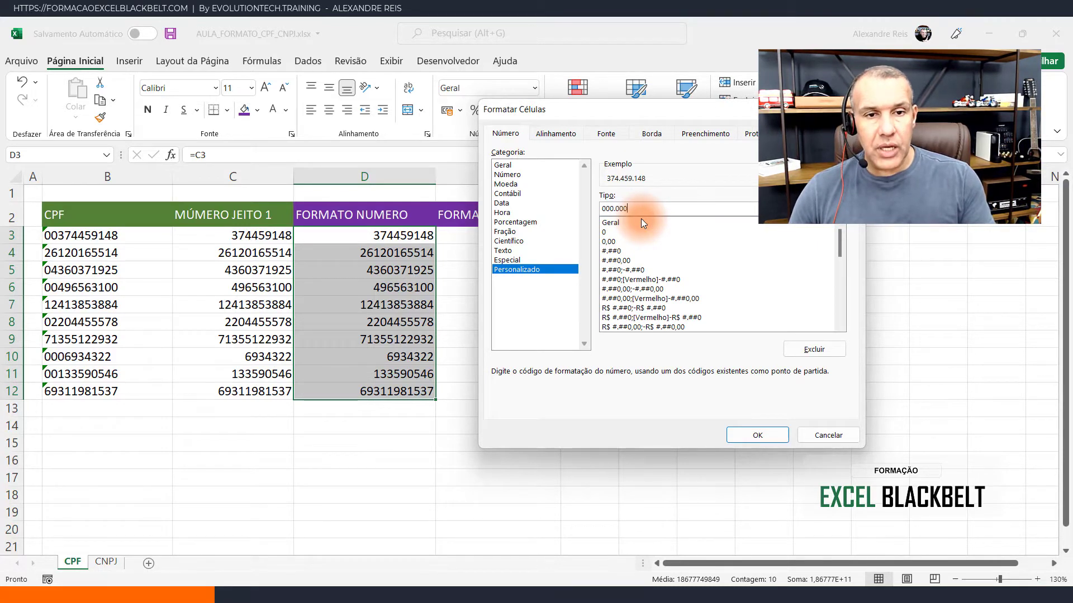
{"action": "type", "text": ".000"}
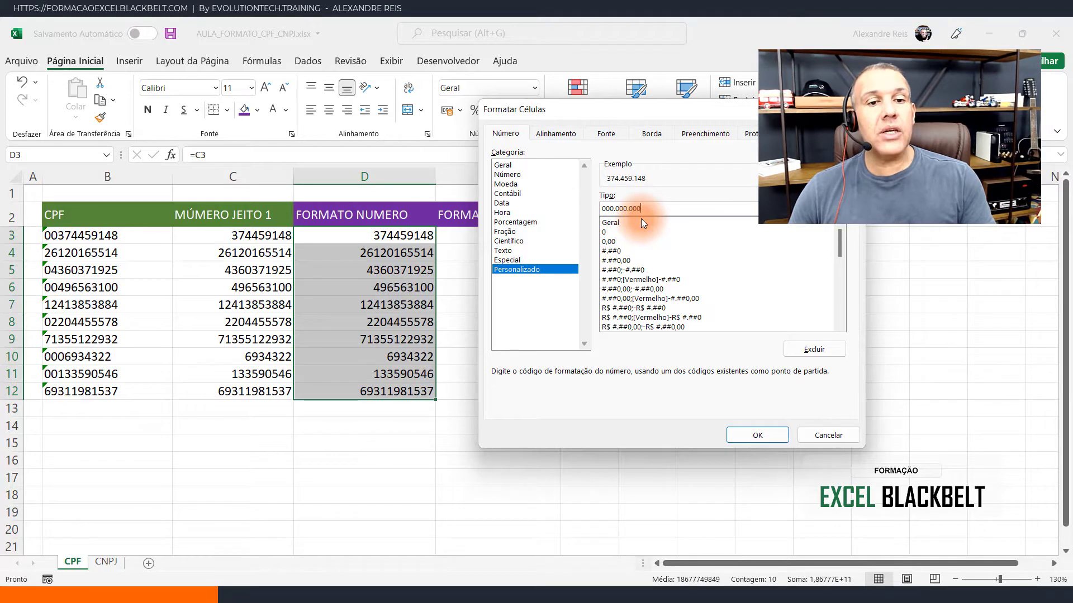
{"action": "type", "text": "-00"}
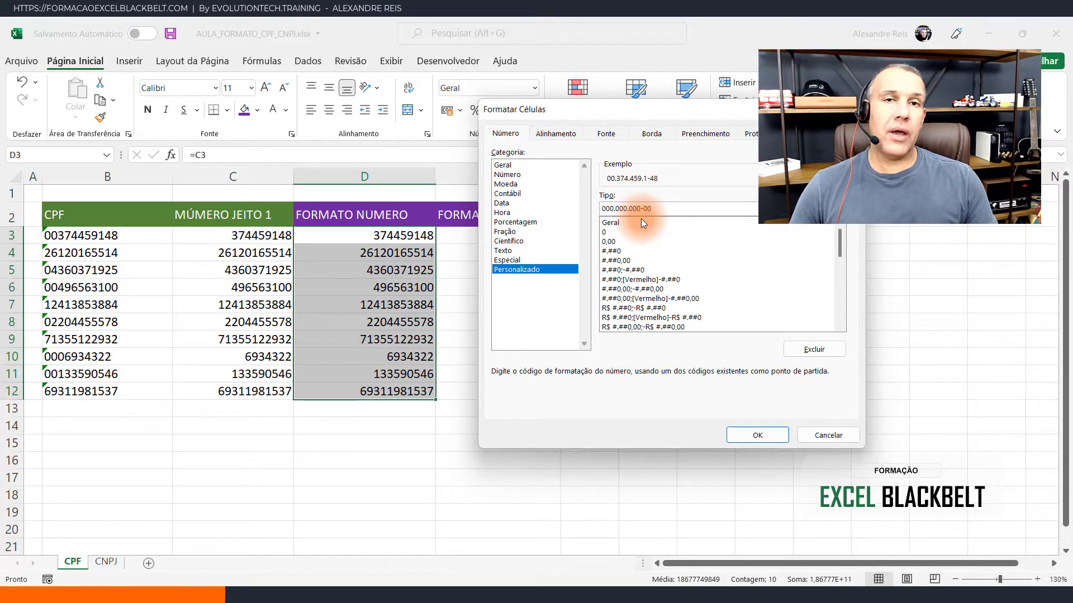
- Change the custom number format code for D3:D12 to 000"."000"."000"-"00 and apply it
{"action": "left_click", "coordinate": [614, 209]}
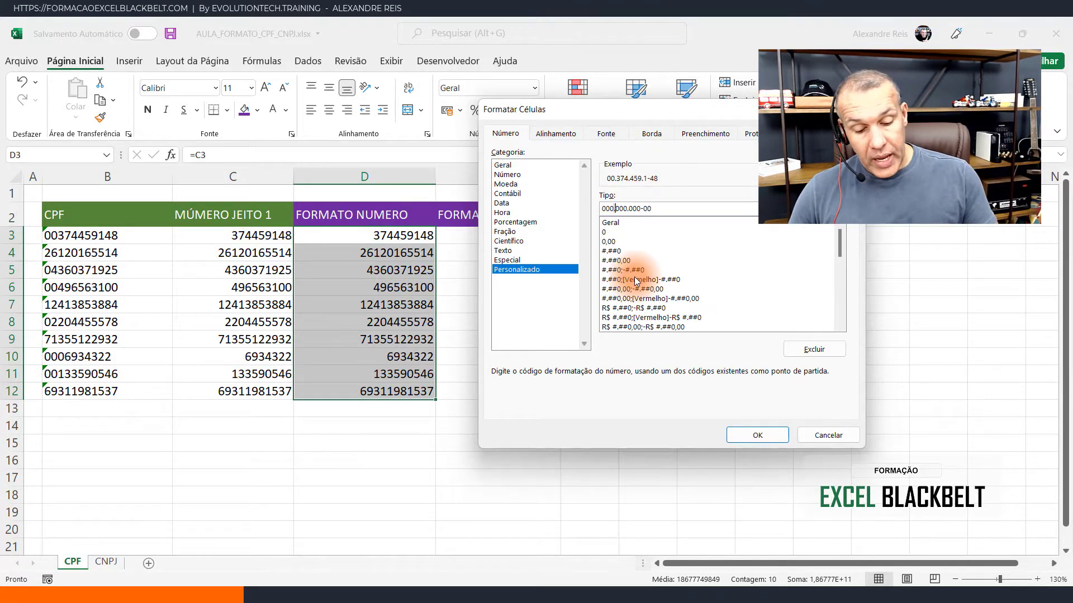
{"action": "type", "text": "\""}
{"action": "key", "text": "Right"}
{"action": "type", "text": "\""}
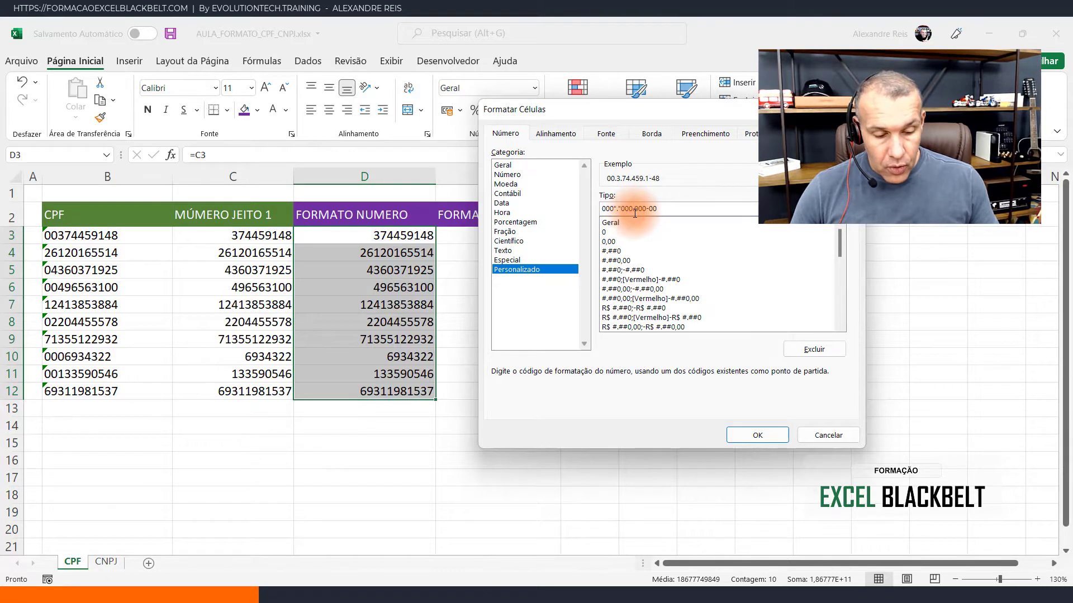
{"action": "key", "text": "BackSpace"}
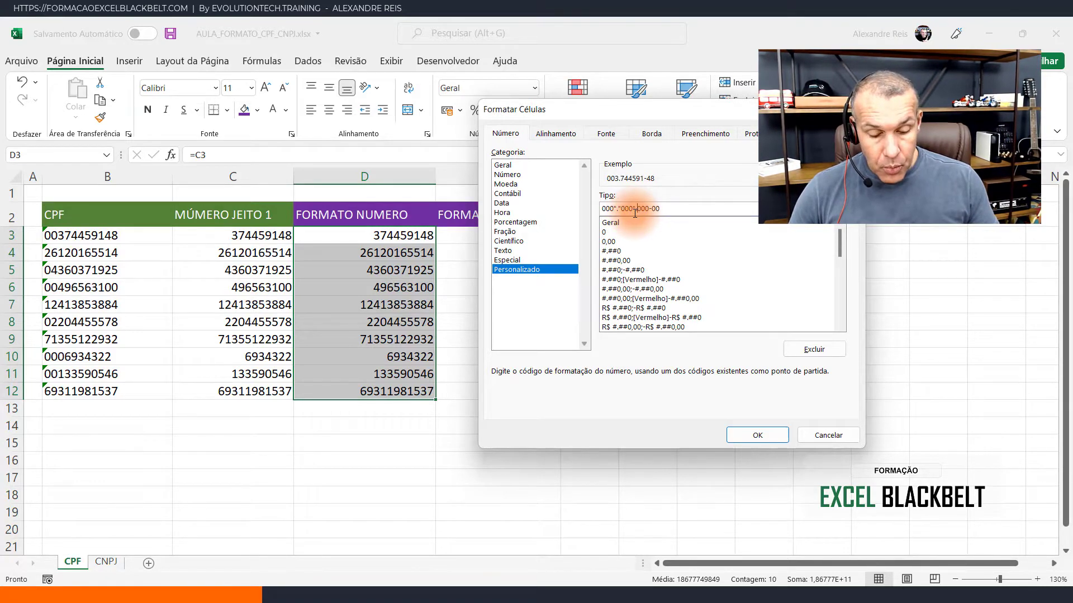
{"action": "type", "text": "\".\""}
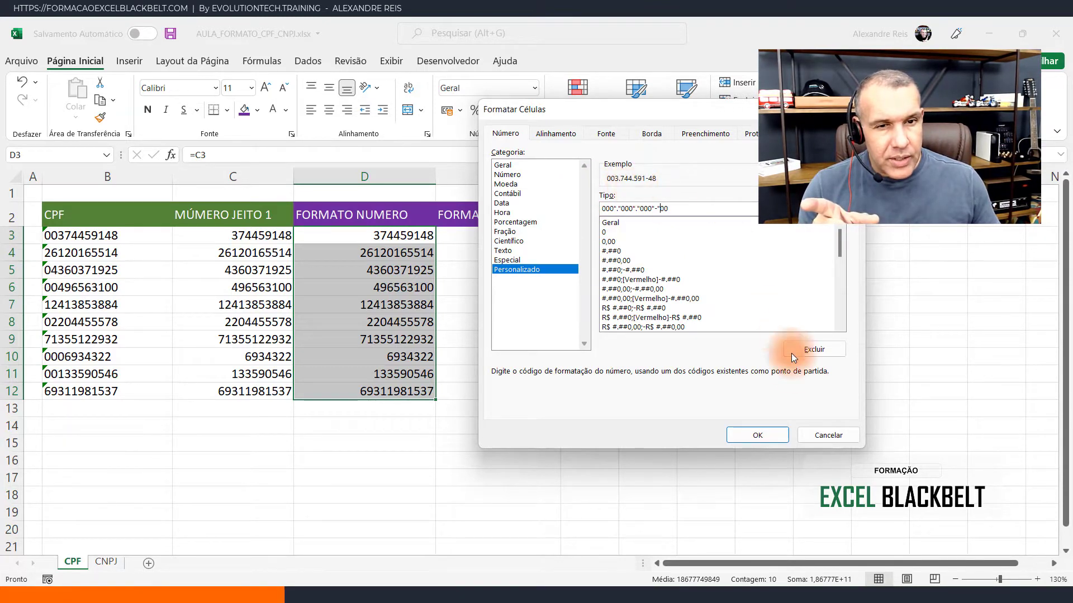
{"action": "left_click", "coordinate": [773, 437]}
- Examine the formatted CPF values and their underlying cell contents in D3:D12
{"action": "left_click", "coordinate": [390, 288]}
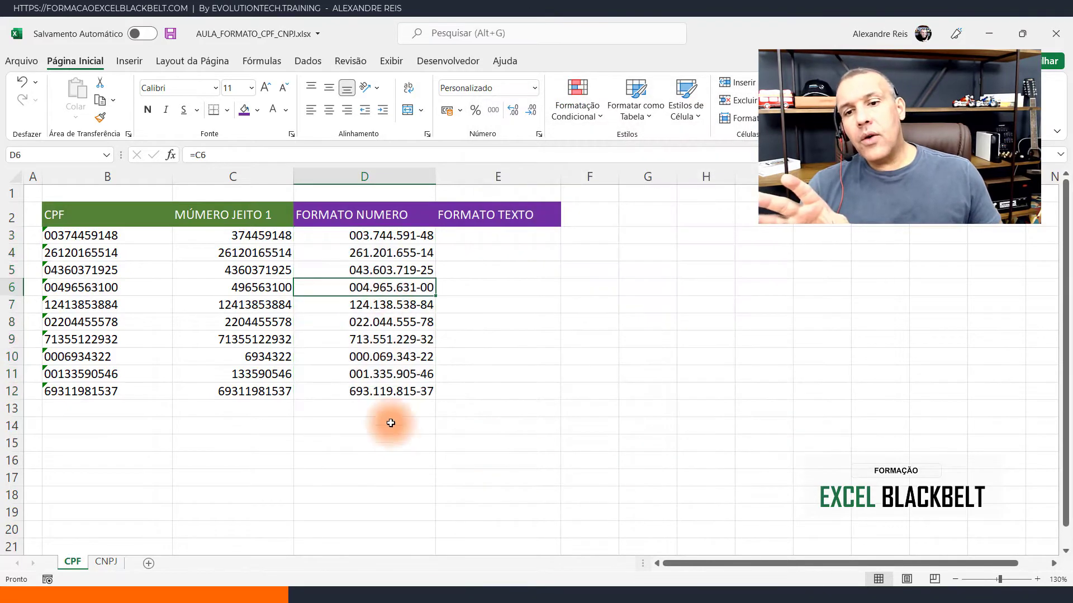
{"action": "key", "text": "Down"}
{"action": "key", "text": "Down"}
{"action": "key", "text": "Down"}
{"action": "key", "text": "Down"}
{"action": "left_click", "coordinate": [366, 396]}
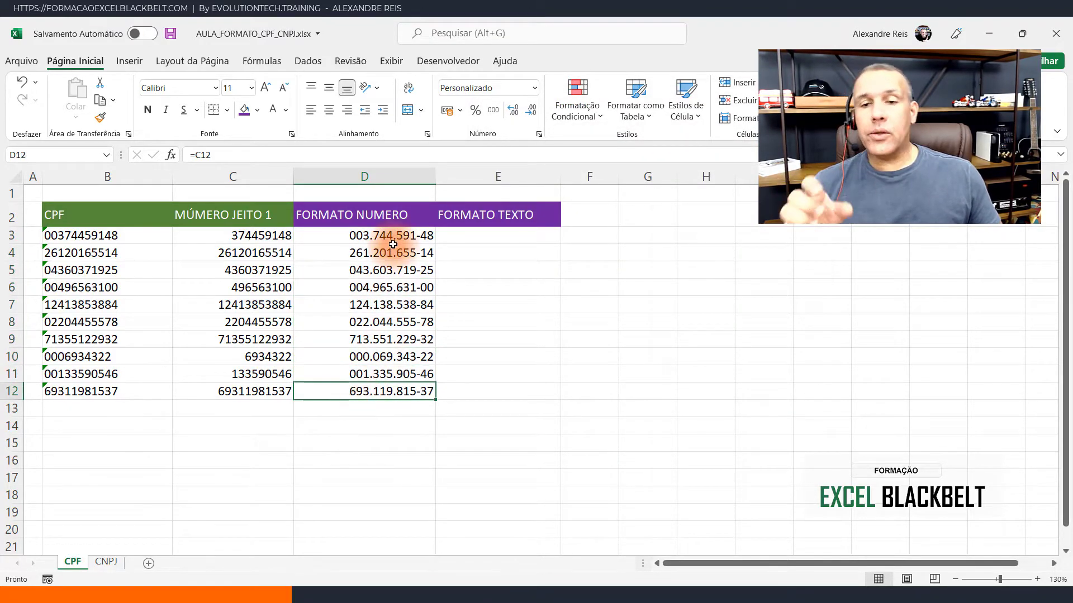
{"action": "left_click", "coordinate": [392, 269]}
{"action": "left_click", "coordinate": [393, 246]}
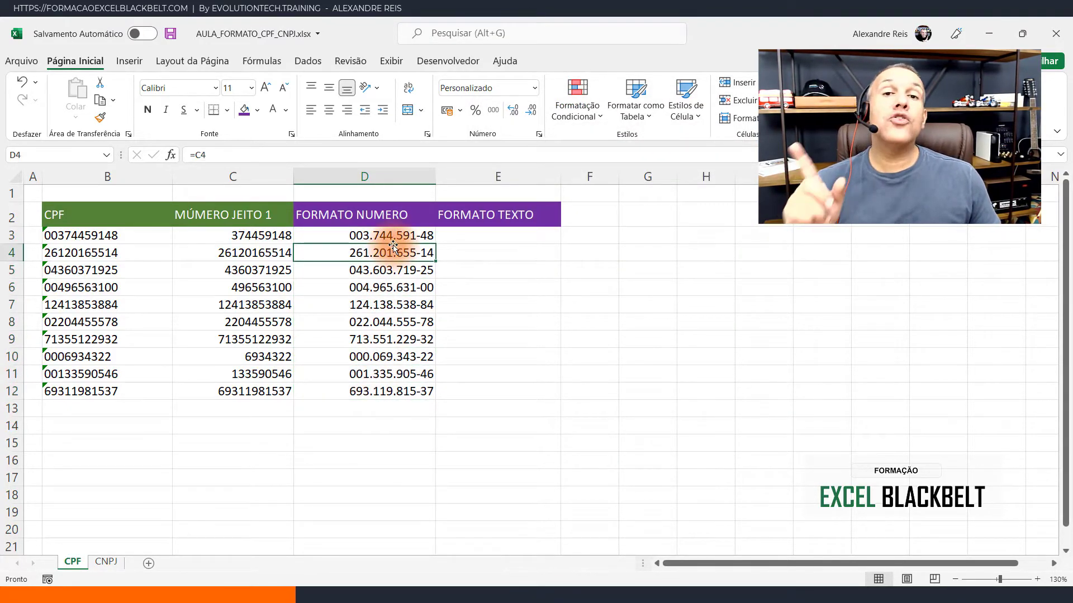
{"action": "left_click", "coordinate": [421, 235]}
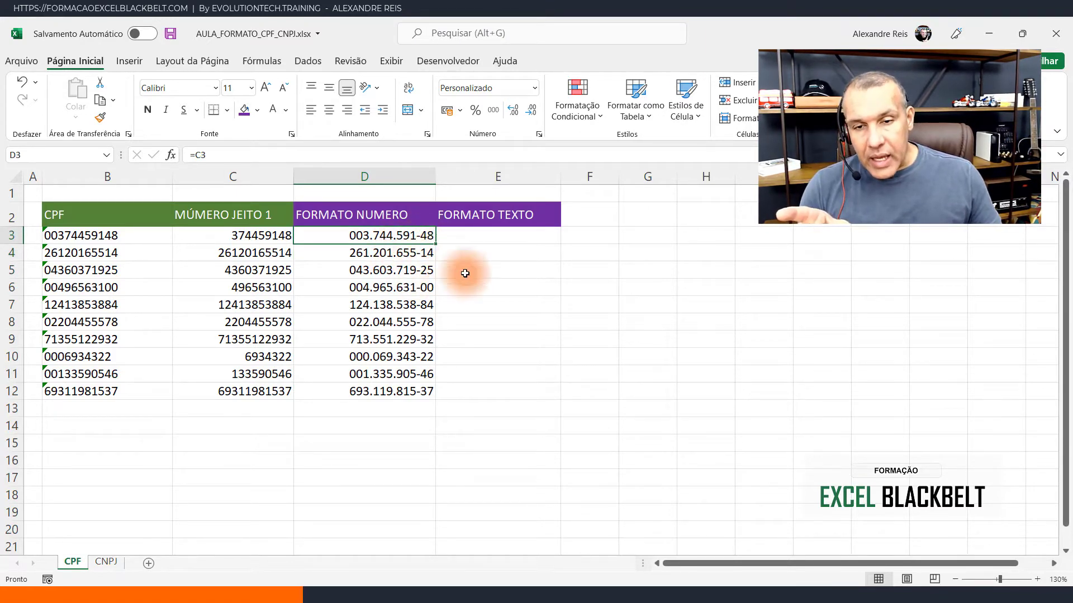
{"action": "left_click", "coordinate": [611, 301]}
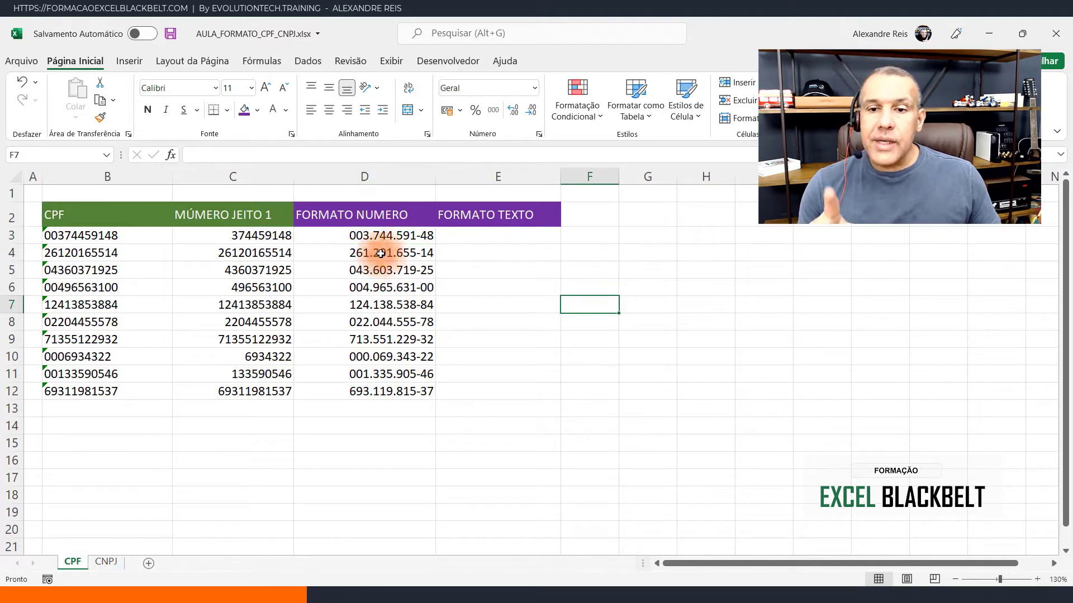
- Try totalling D3:D12 with a SOMA formula in D13, and clear that cell again
{"action": "left_click", "coordinate": [394, 408]}
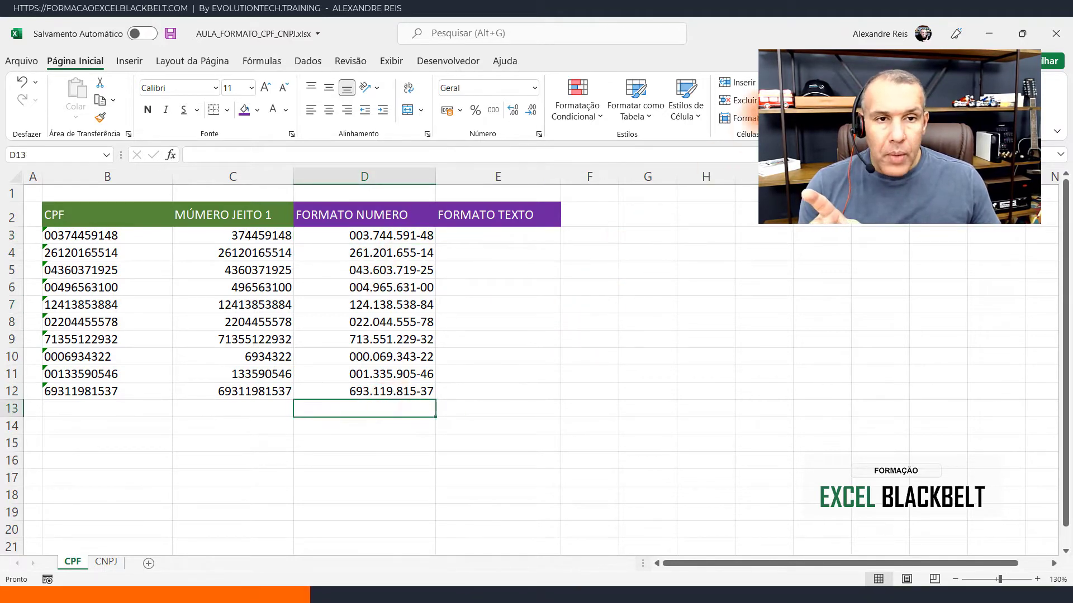
{"action": "key", "text": "alt+equal"}
{"action": "key", "text": "Return"}
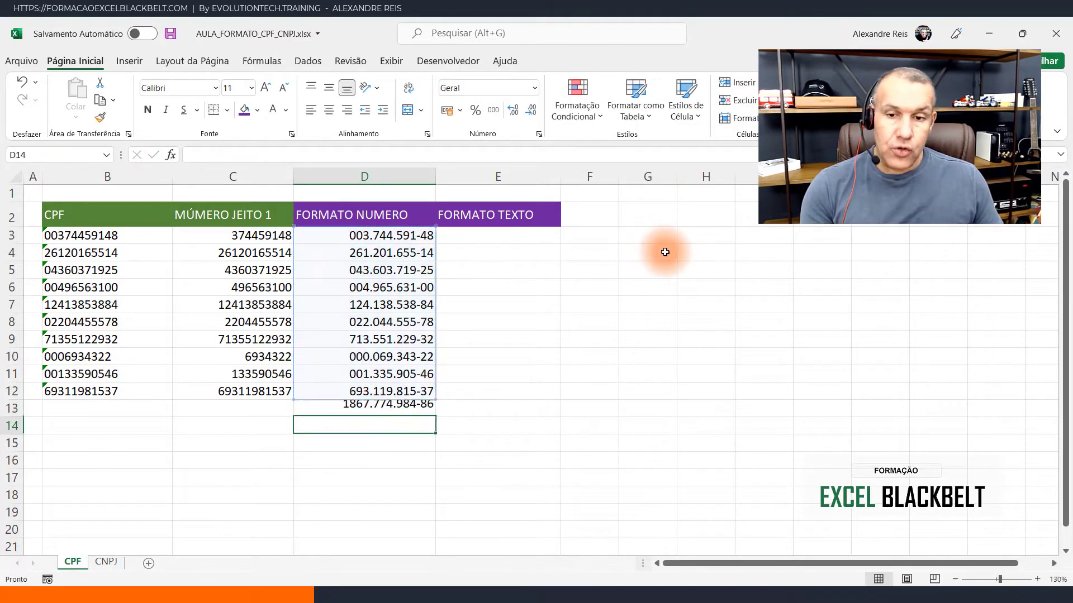
{"action": "left_click", "coordinate": [426, 410]}
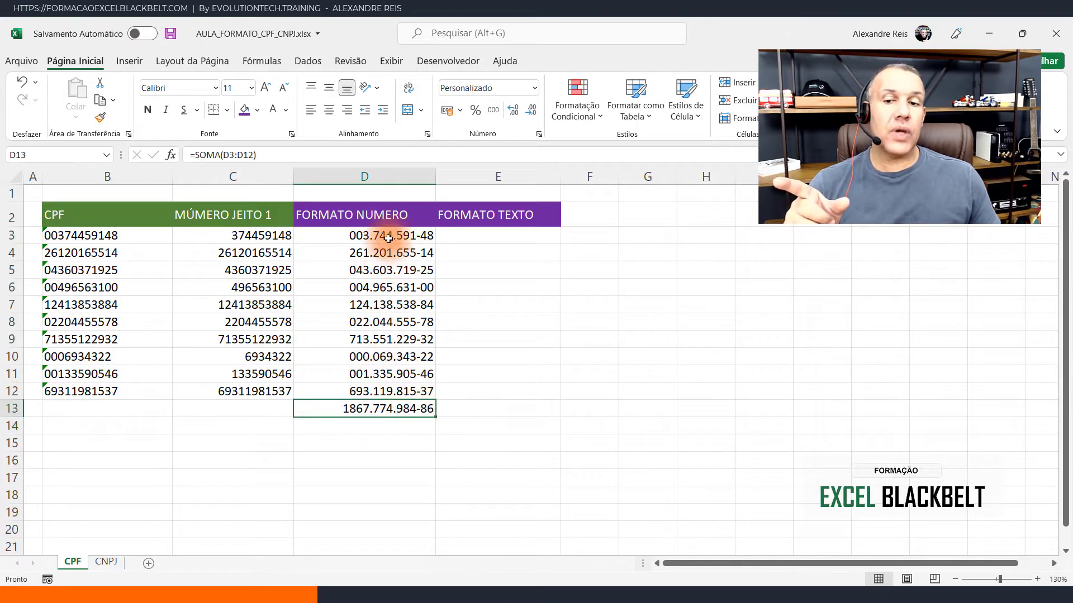
{"action": "key", "text": "Delete"}
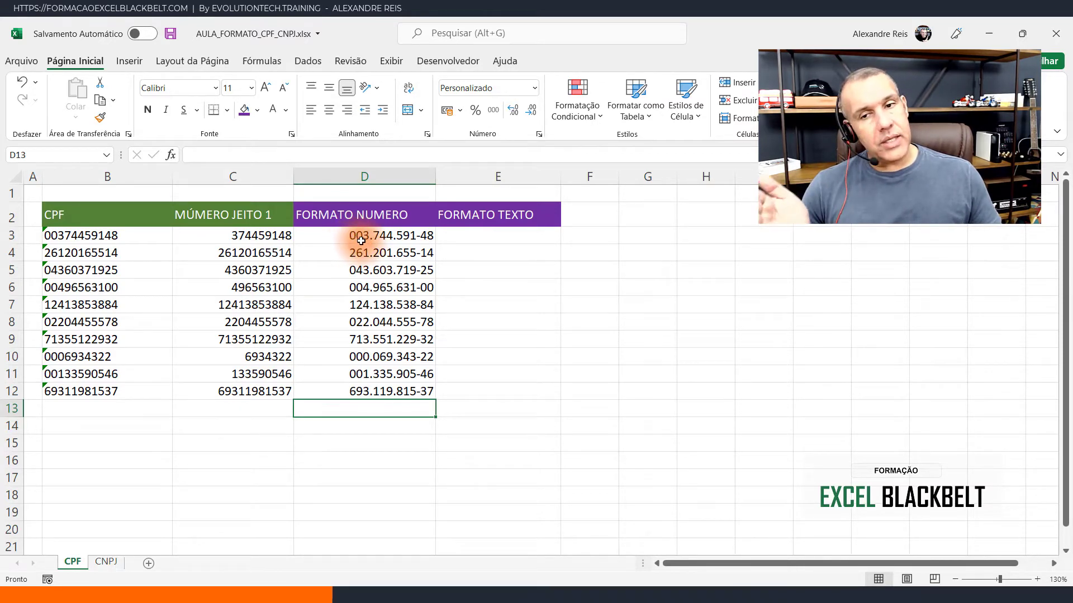
- Enter the formula =TEXTO(C3;"000.000.000-00") in E3
{"action": "left_click", "coordinate": [540, 235]}
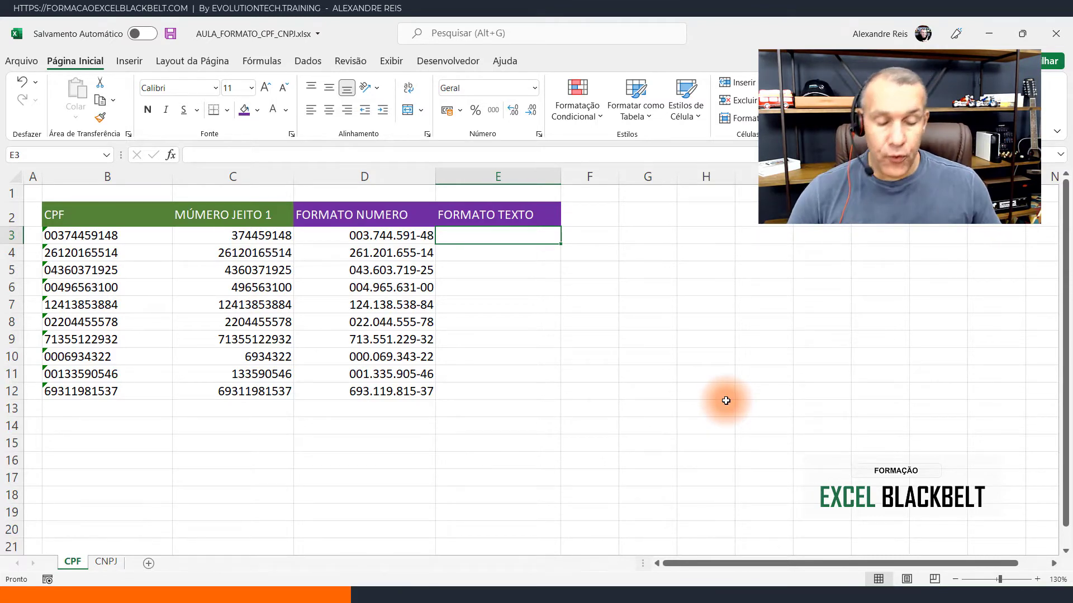
{"action": "type", "text": "=TEXTO"}
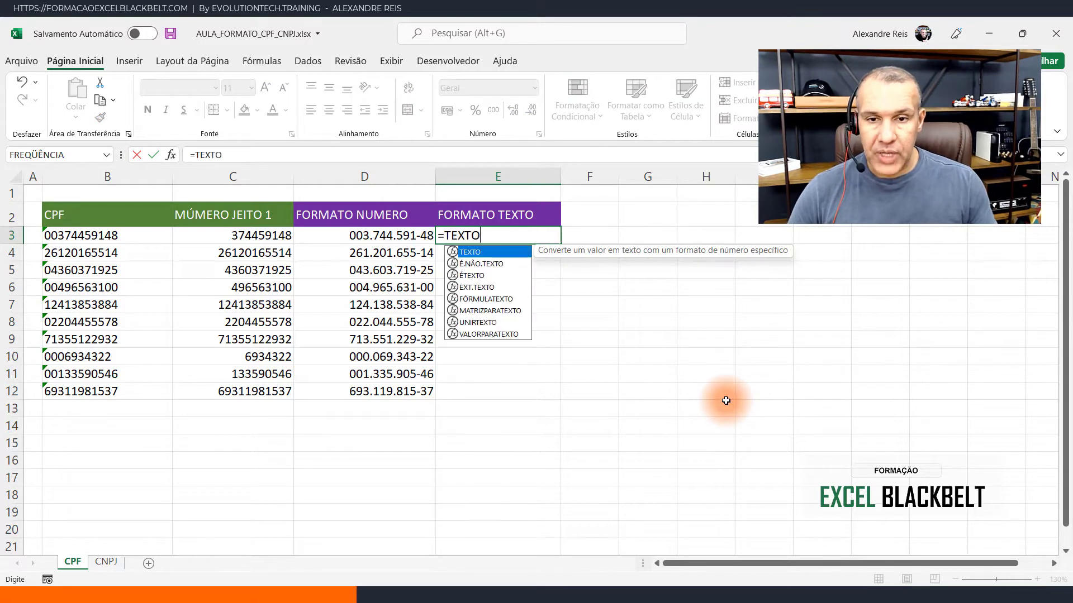
{"action": "double_click", "coordinate": [488, 253]}
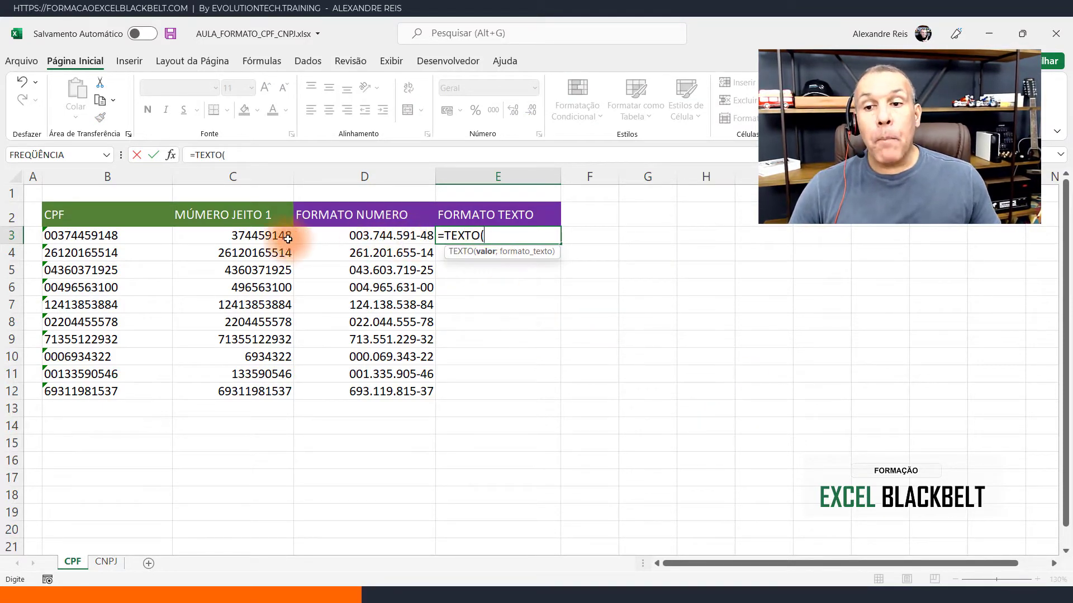
{"action": "left_click", "coordinate": [247, 238]}
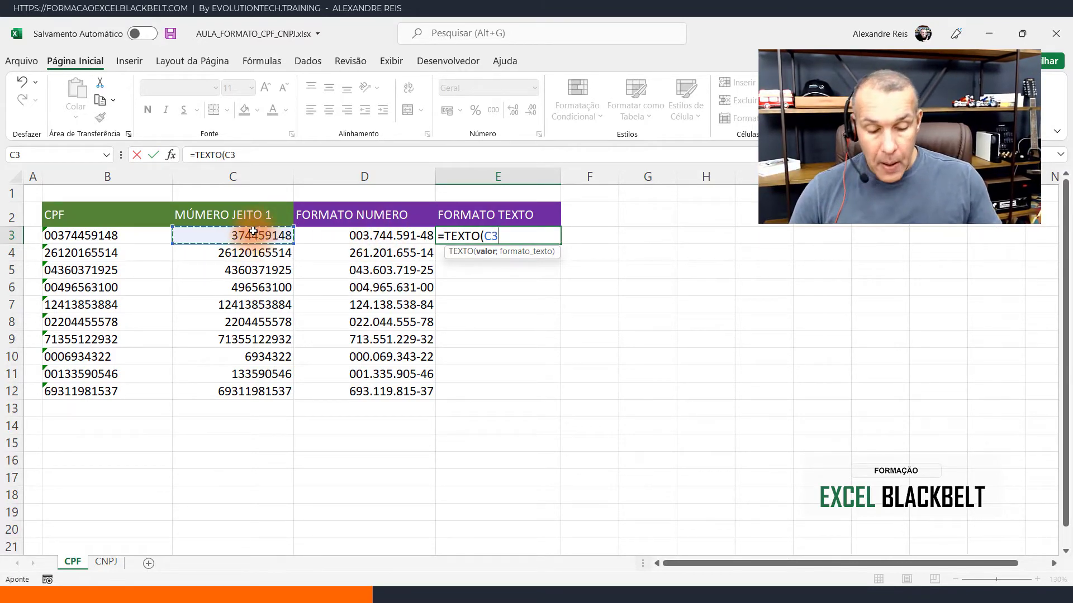
{"action": "type", "text": ";\"000.000.000-00"}
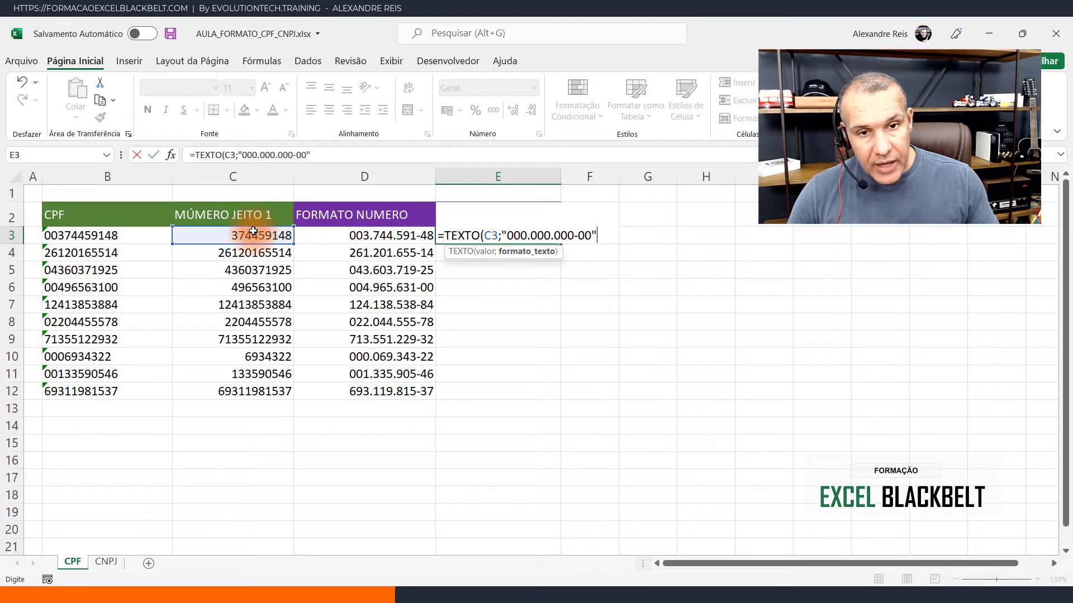
{"action": "type", "text": ")"}
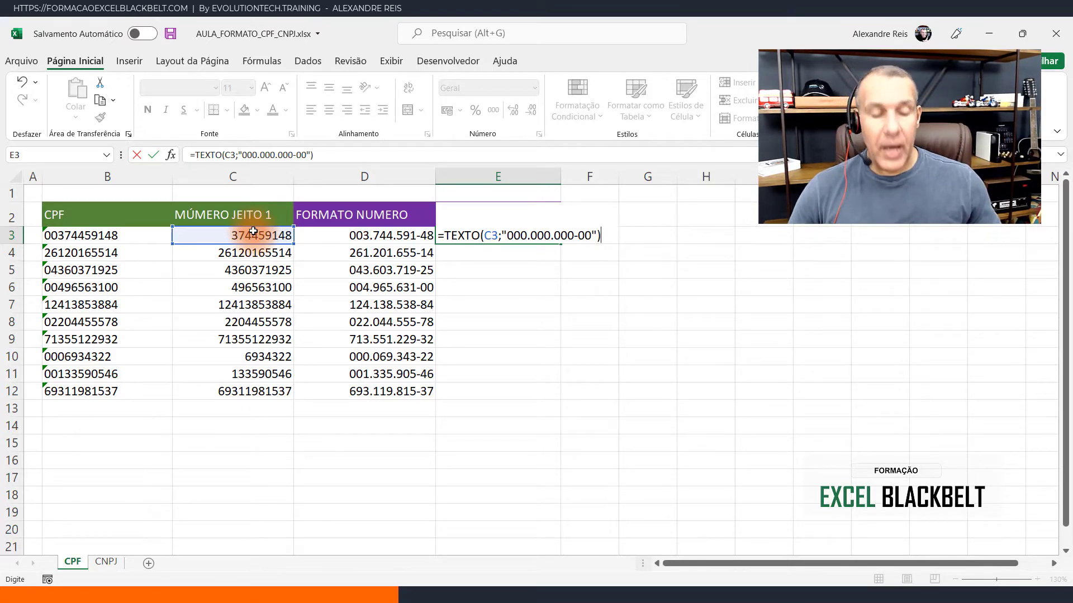
{"action": "key", "text": "Return"}
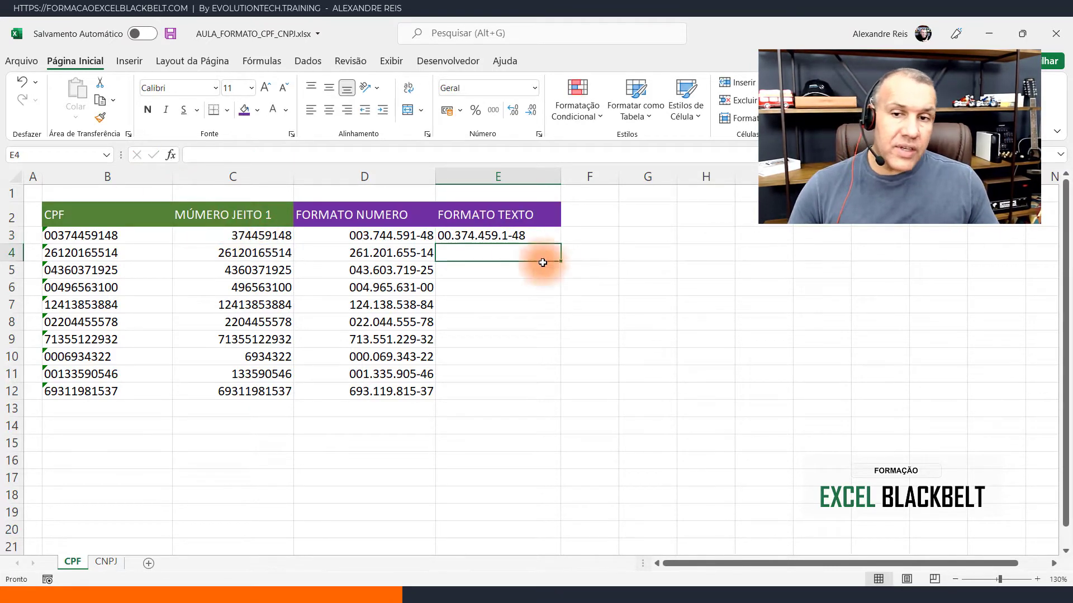
- Edit the formula in E3 to escape its separators with backslashes, making it =TEXTO(C3;"000\.000\.000\-00")
{"action": "left_click", "coordinate": [514, 234]}
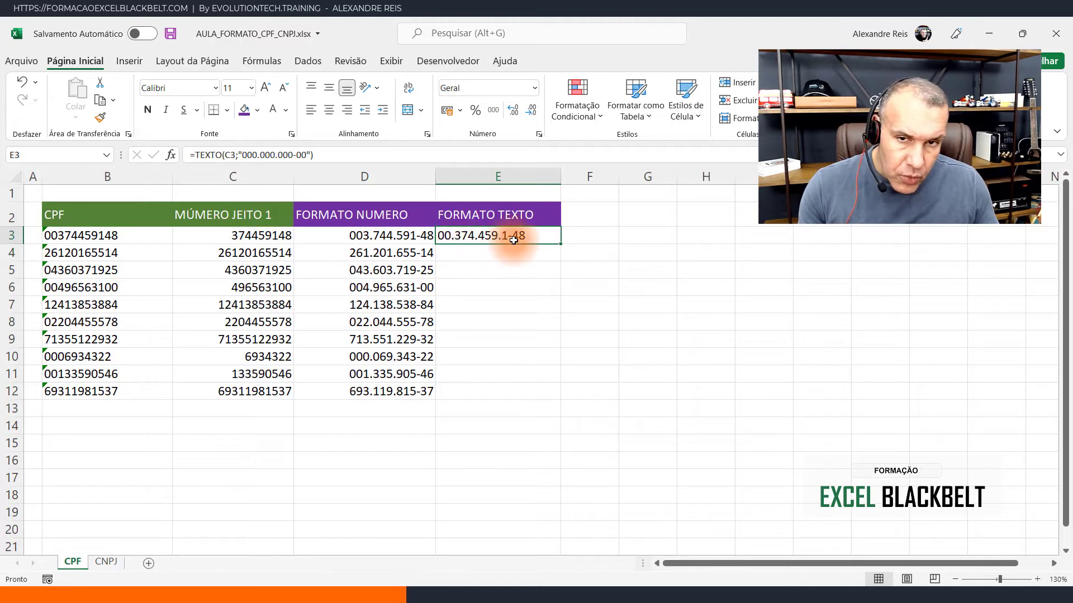
{"action": "double_click", "coordinate": [467, 236]}
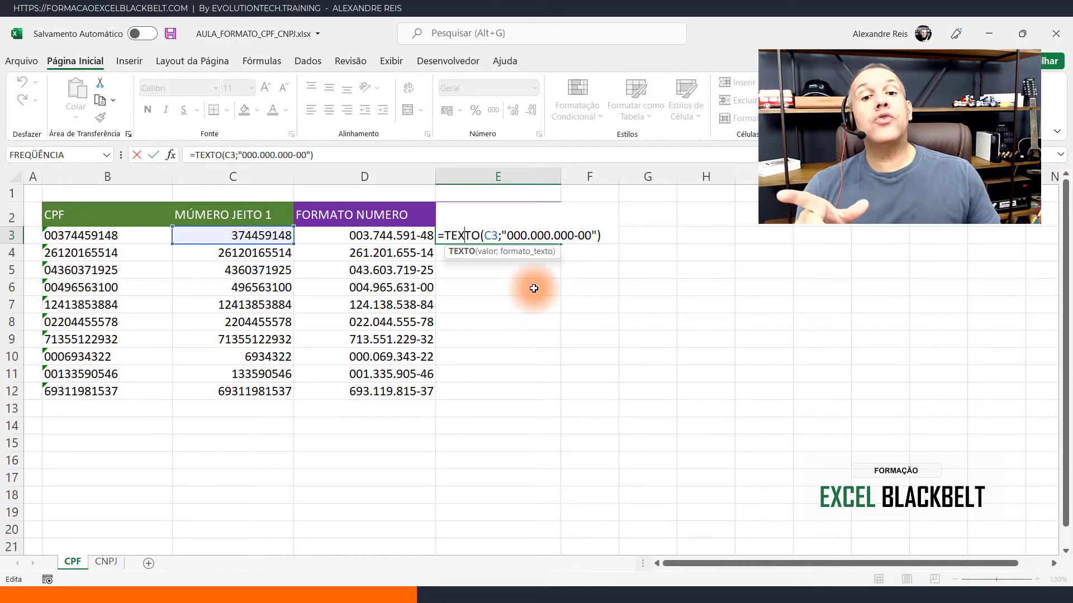
{"action": "left_click", "coordinate": [505, 233]}
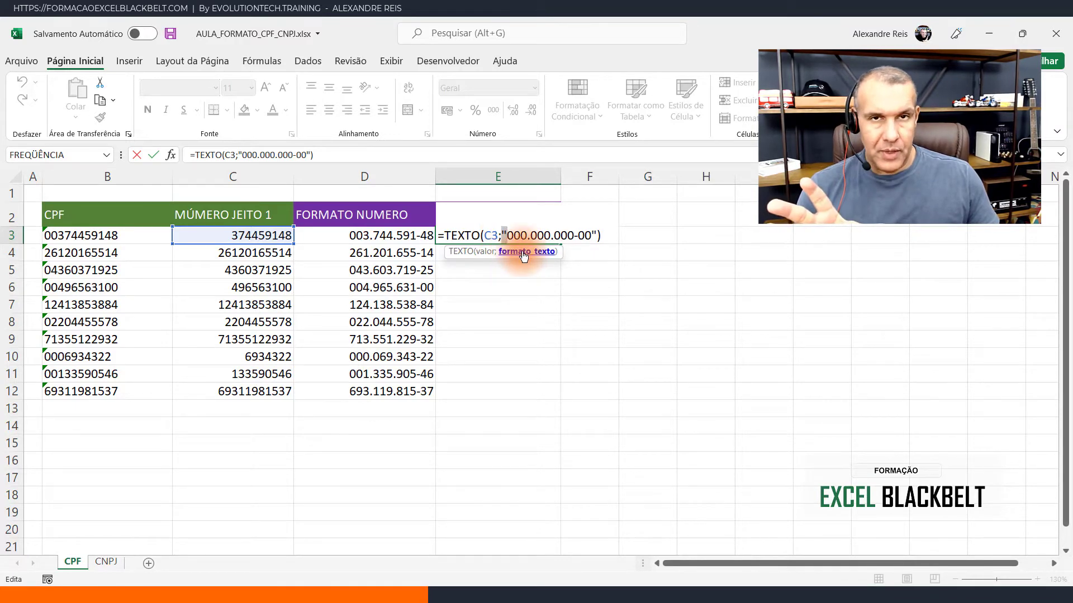
{"action": "left_click_drag", "start_coordinate": [502, 235], "coordinate": [596, 235]}
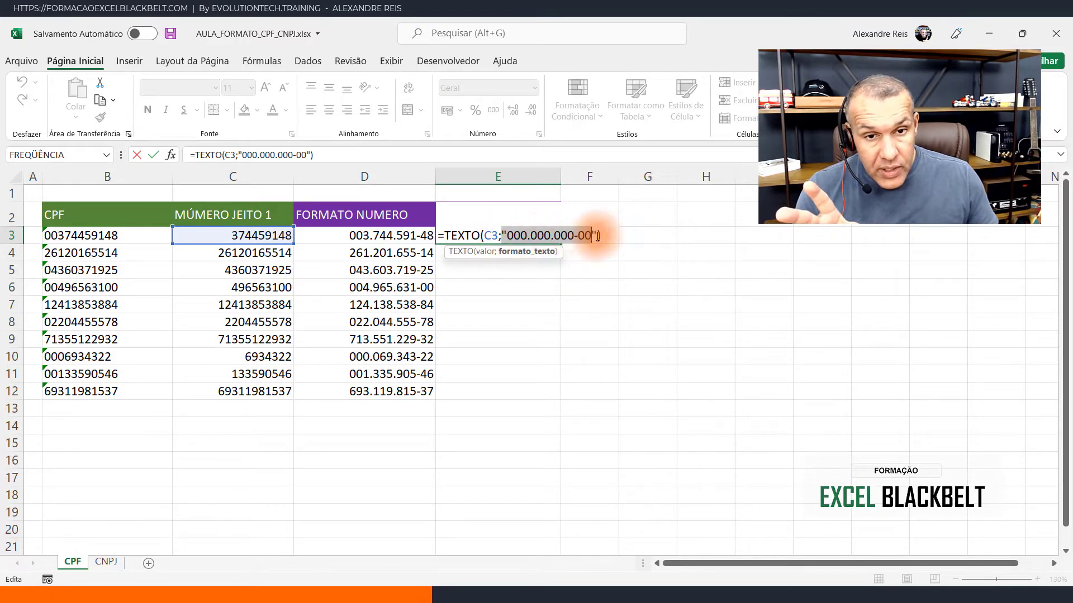
{"action": "left_click", "coordinate": [528, 235]}
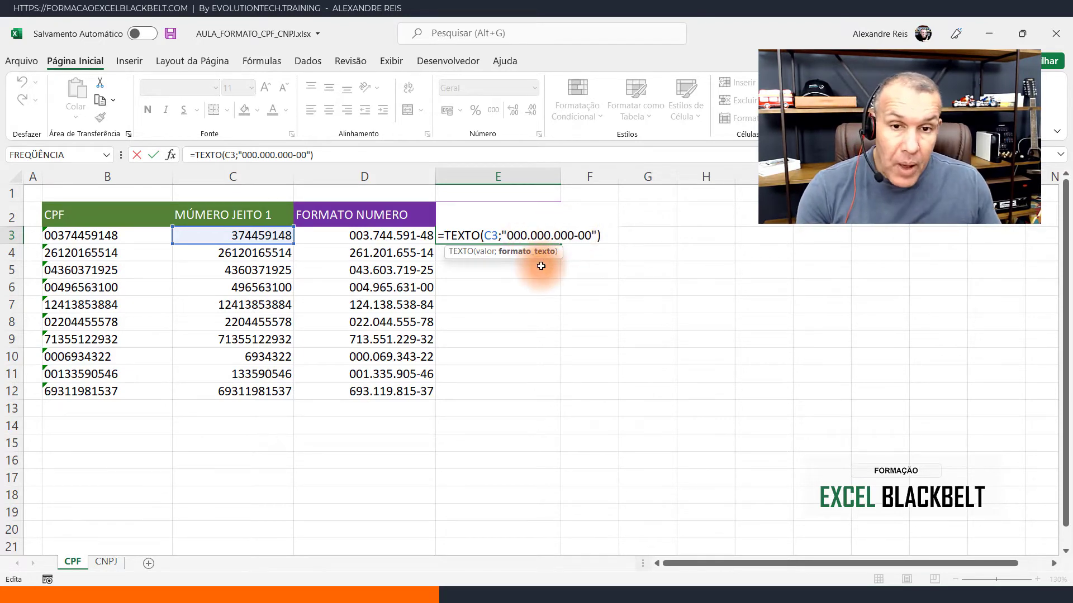
{"action": "type", "text": "\\"}
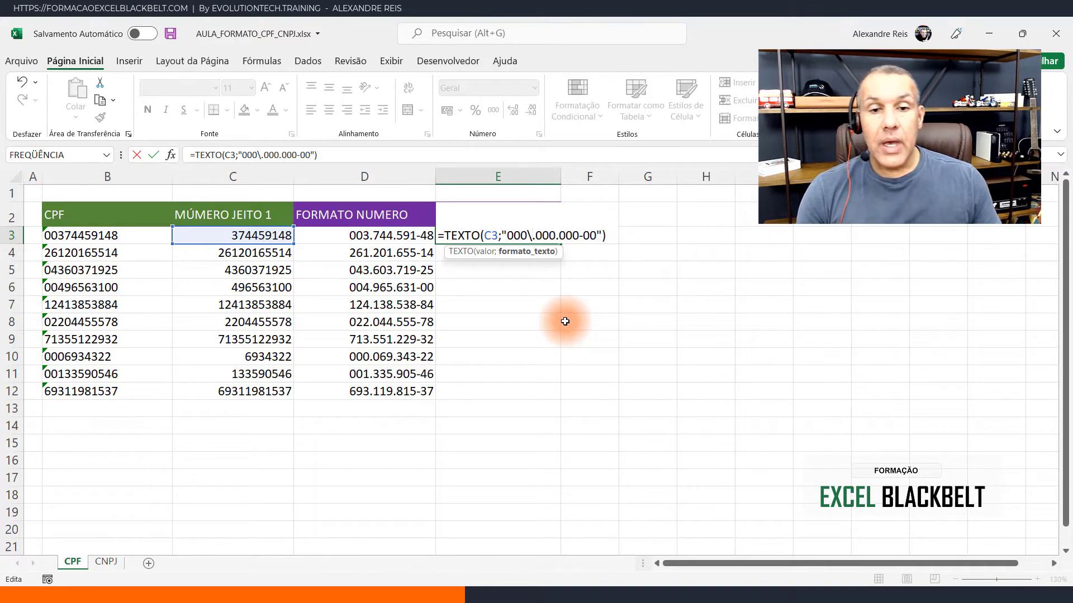
{"action": "left_click", "coordinate": [556, 235]}
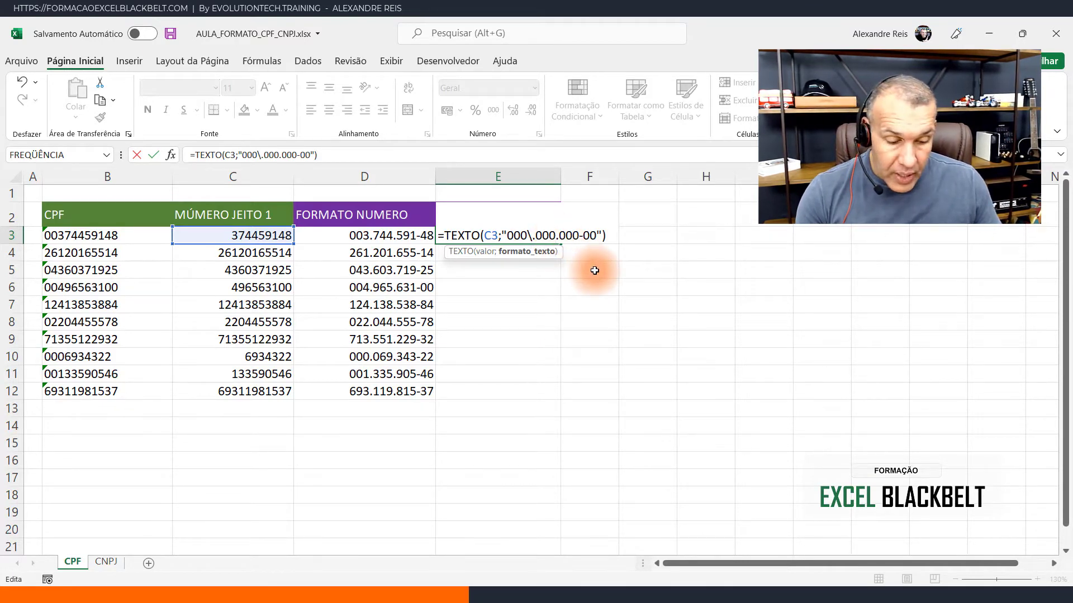
{"action": "type", "text": "\\.000"}
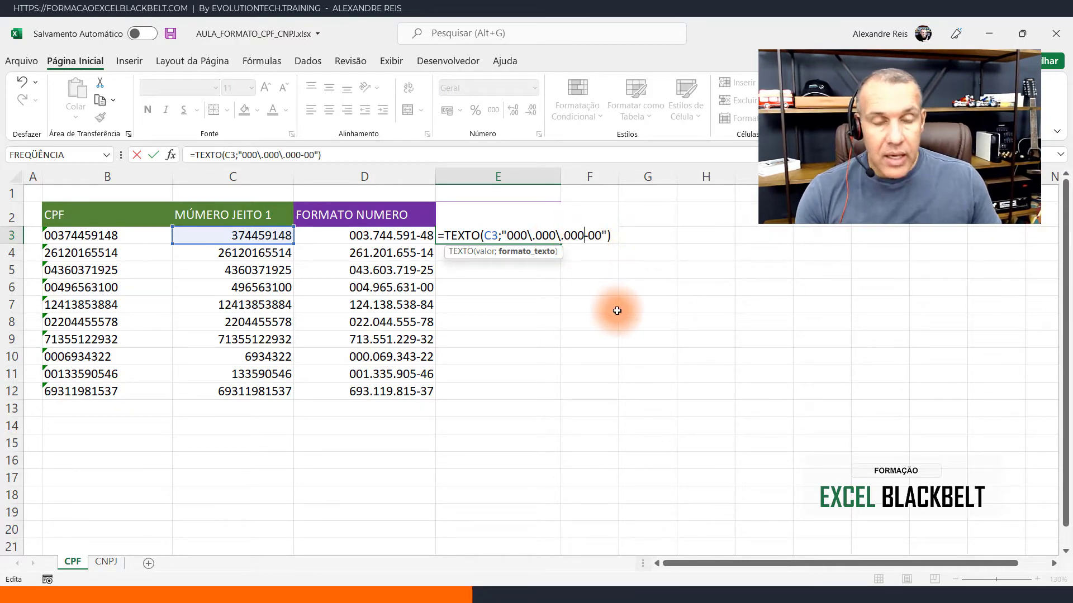
{"action": "type", "text": "\\"}
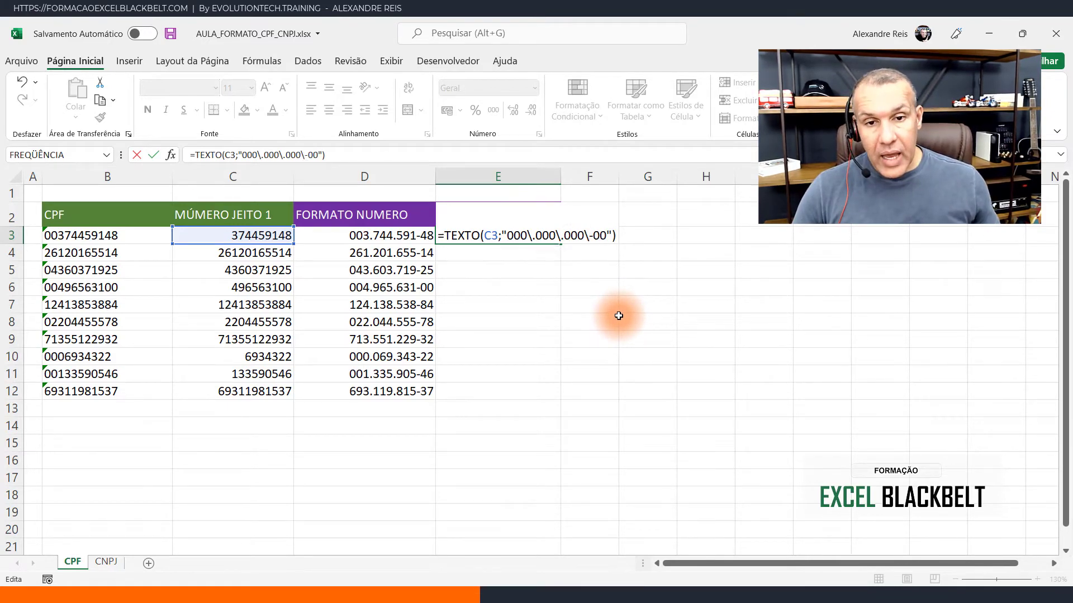
{"action": "key", "text": "Return"}
- Fill the TEXTO formula from E3 down to E12
{"action": "left_click", "coordinate": [513, 236]}
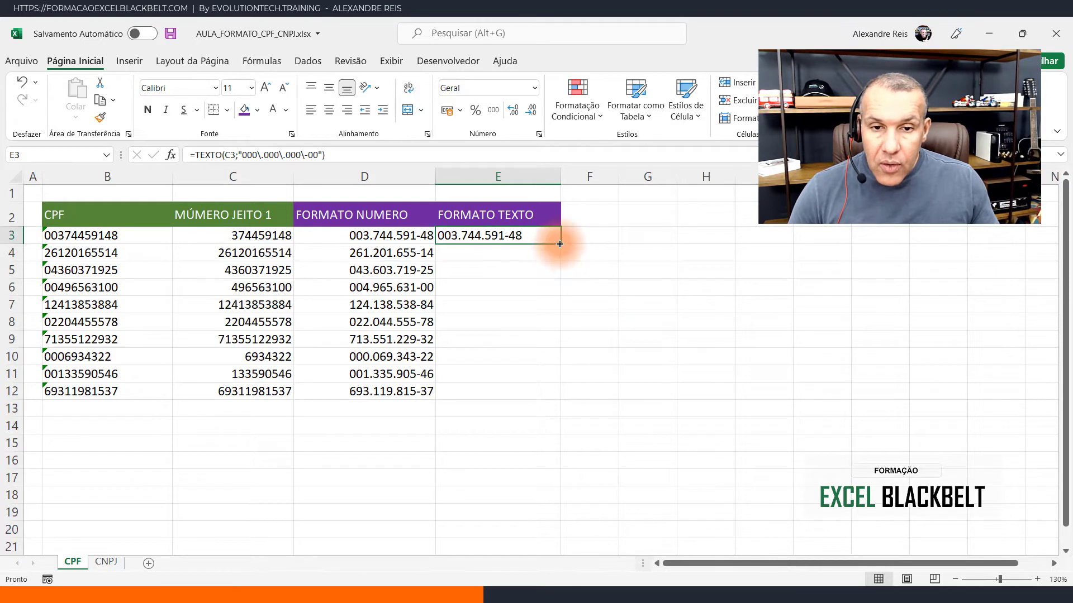
{"action": "left_click_drag", "start_coordinate": [559, 245], "coordinate": [546, 392]}
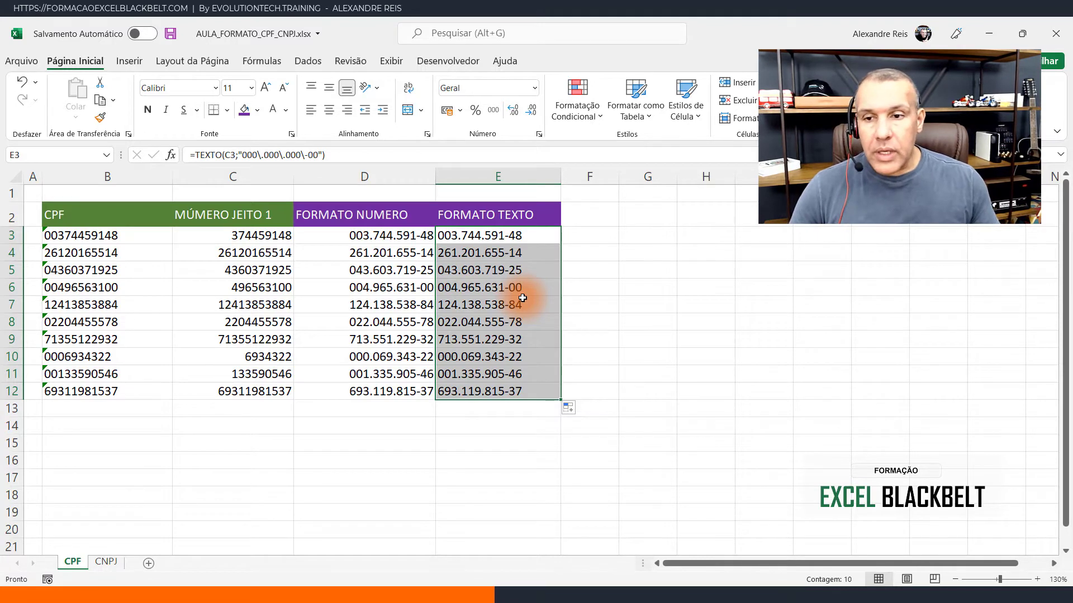
{"action": "left_click", "coordinate": [542, 235]}
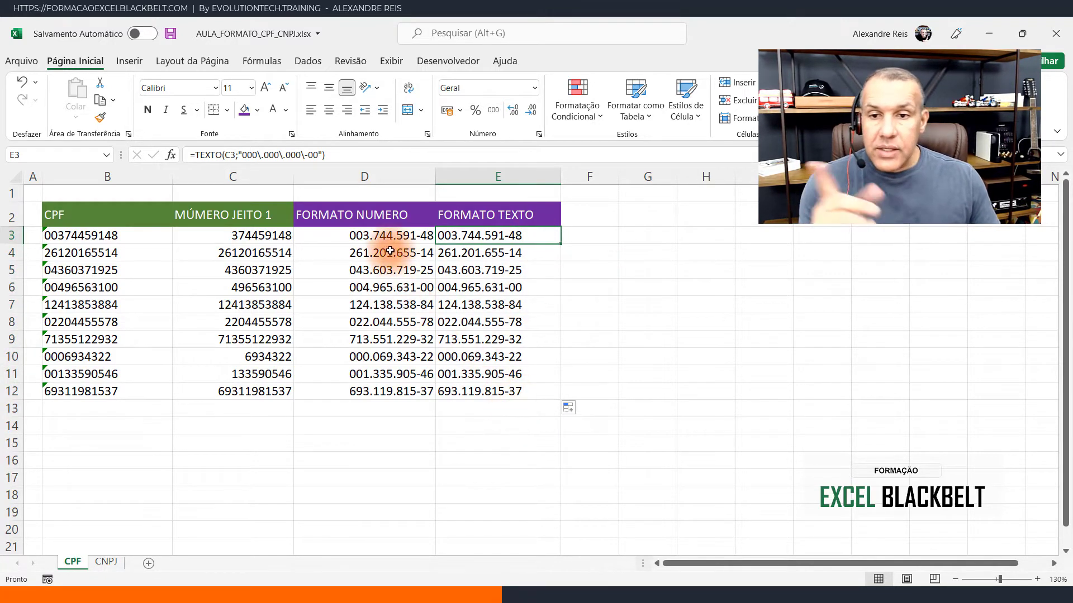
- Widen columns D and E slightly
{"action": "left_click", "coordinate": [383, 233]}
{"action": "left_click", "coordinate": [394, 252]}
{"action": "left_click", "coordinate": [386, 374]}
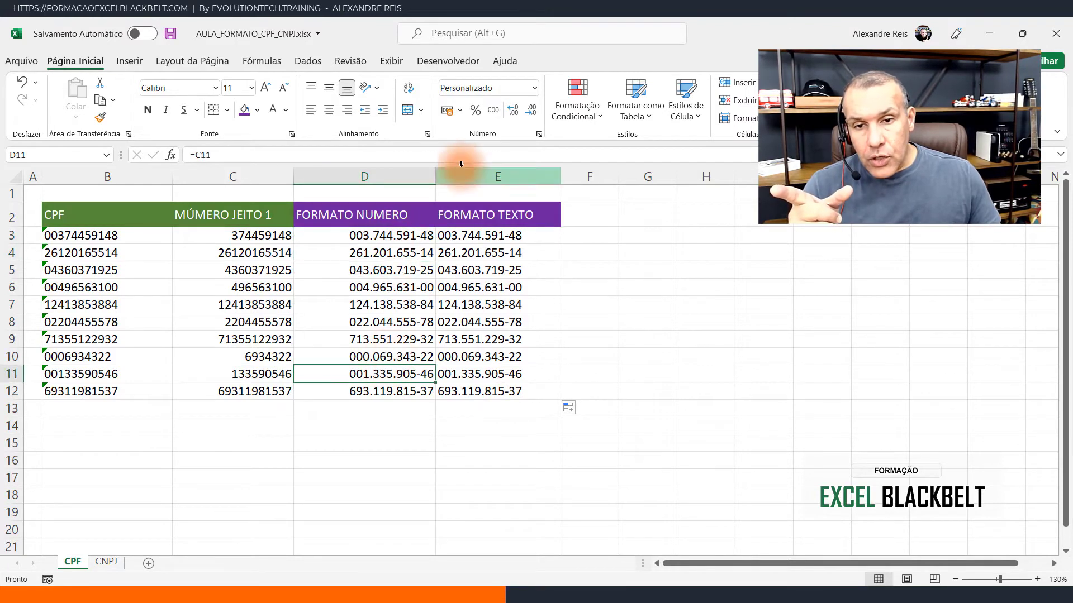
{"action": "left_click_drag", "start_coordinate": [436, 176], "coordinate": [448, 177]}
{"action": "left_click_drag", "start_coordinate": [579, 181], "coordinate": [608, 177]}
{"action": "left_click", "coordinate": [420, 232]}
{"action": "left_click_drag", "start_coordinate": [419, 232], "coordinate": [402, 391]}
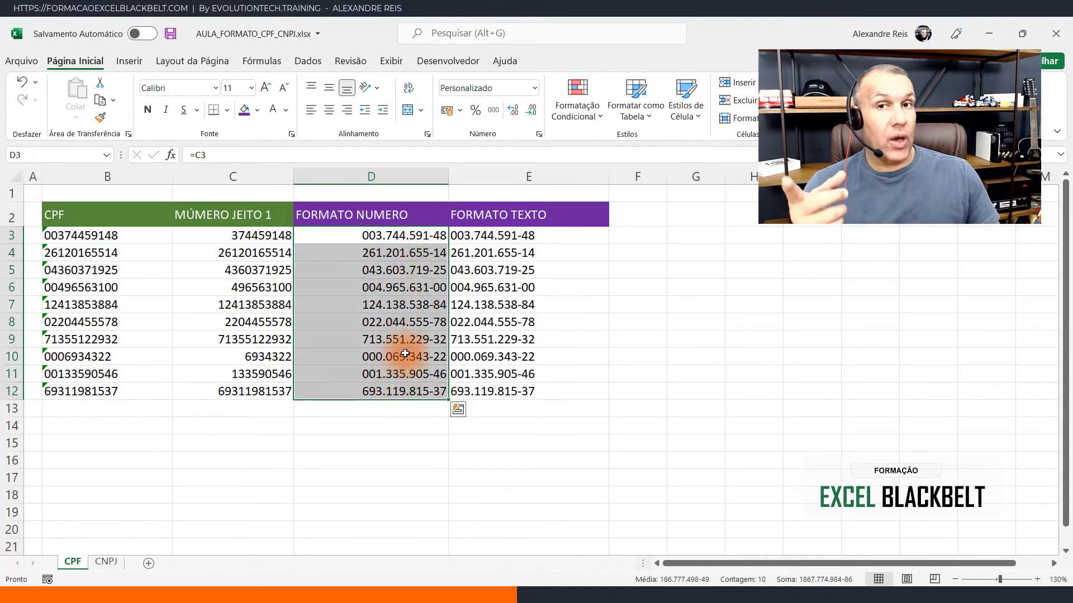
{"action": "left_click", "coordinate": [487, 234]}
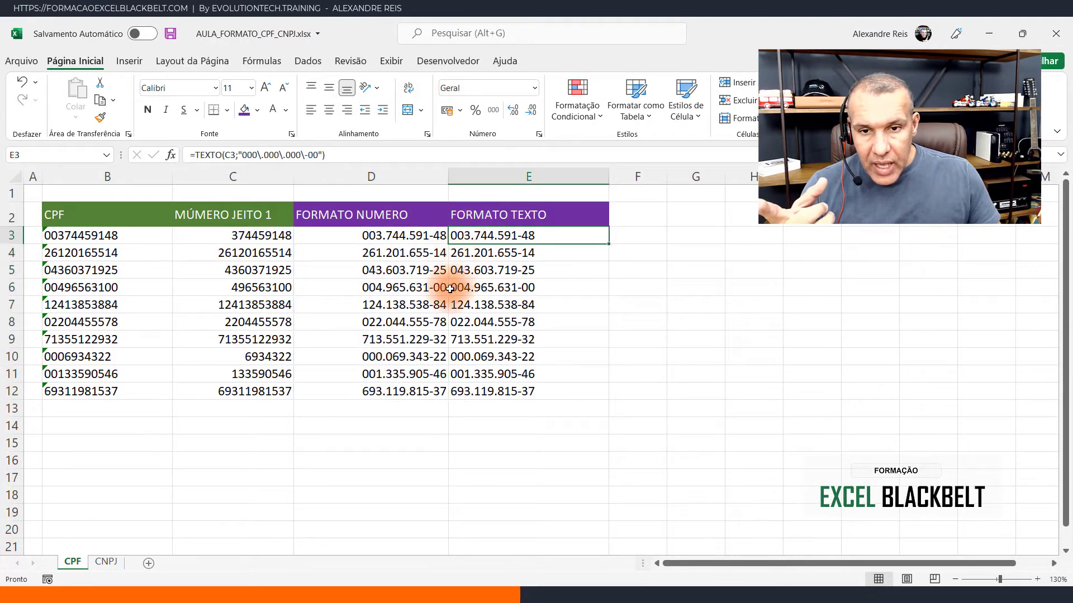
- Examine the TEXTO formulas in E12 and E3, leaving them unedited
{"action": "left_click", "coordinate": [461, 394]}
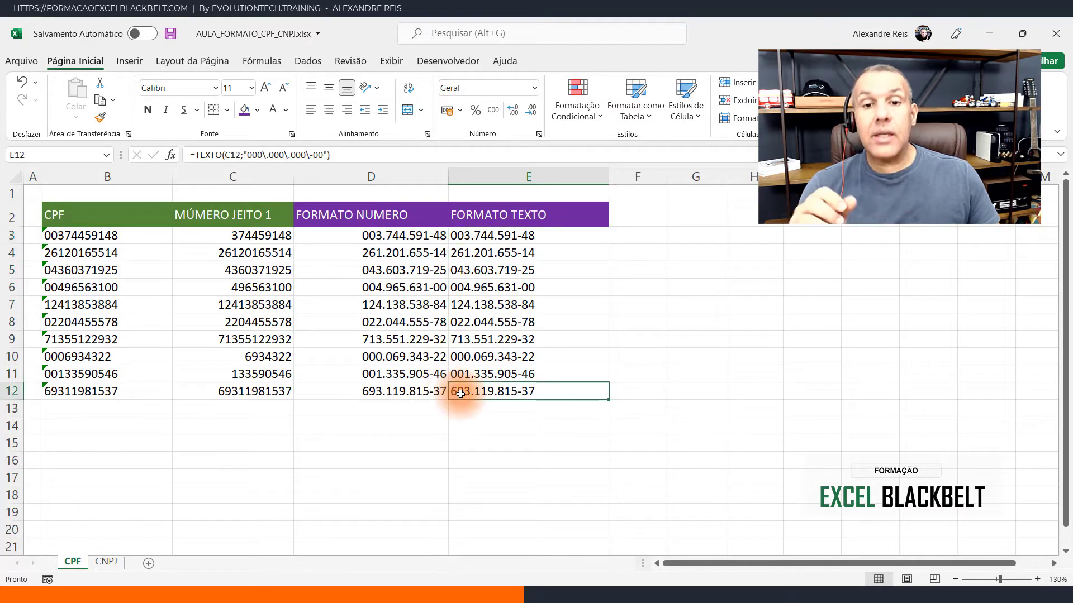
{"action": "left_click", "coordinate": [545, 233]}
{"action": "double_click", "coordinate": [544, 232]}
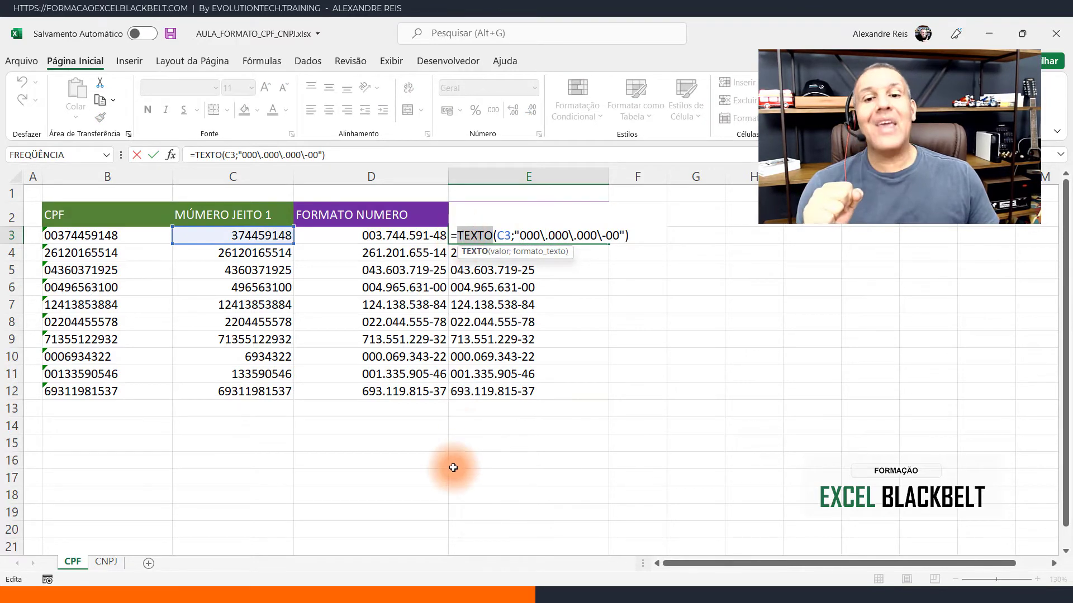
{"action": "key", "text": "Escape"}
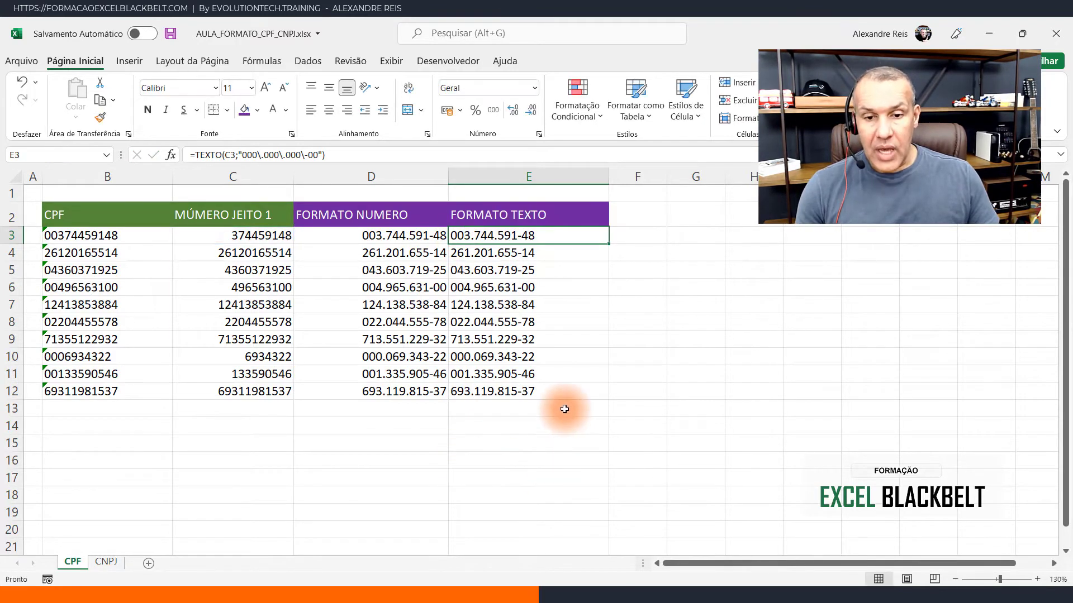
- Test the text-formatted CPFs with =SOMA(E3:E11) in E13, and delete the test formula
{"action": "left_click", "coordinate": [562, 408]}
{"action": "type", "text": "=SOMA("}
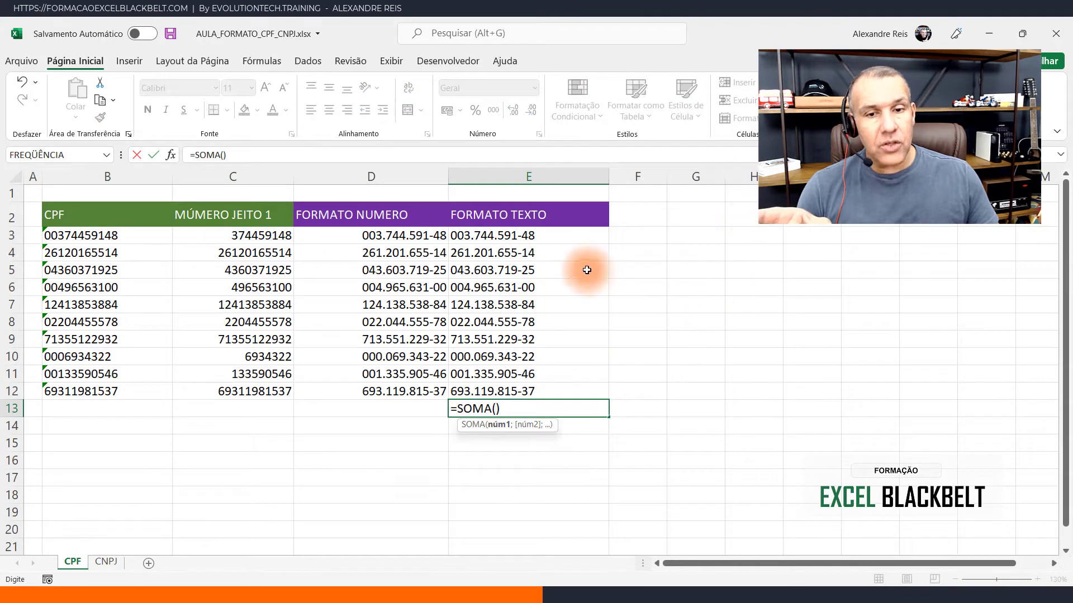
{"action": "left_click_drag", "start_coordinate": [554, 234], "coordinate": [551, 376]}
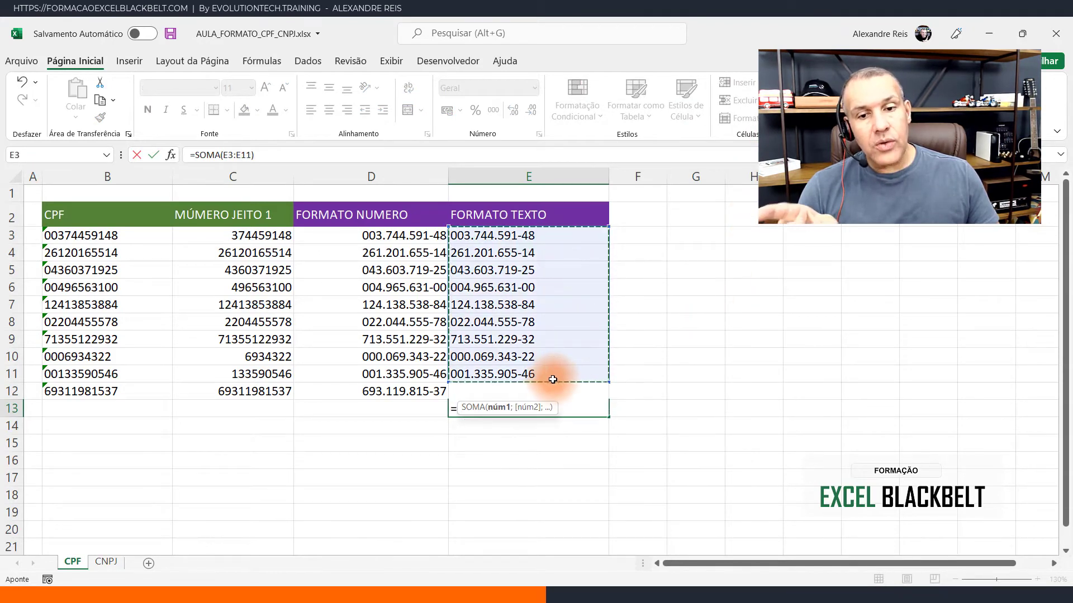
{"action": "key", "text": "Return"}
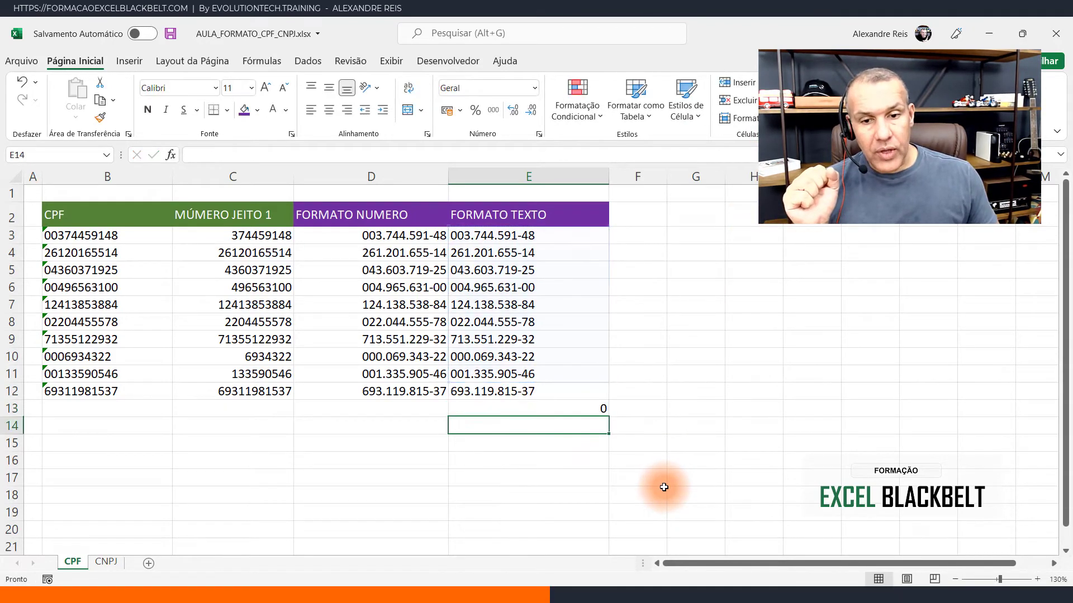
{"action": "left_click", "coordinate": [603, 411]}
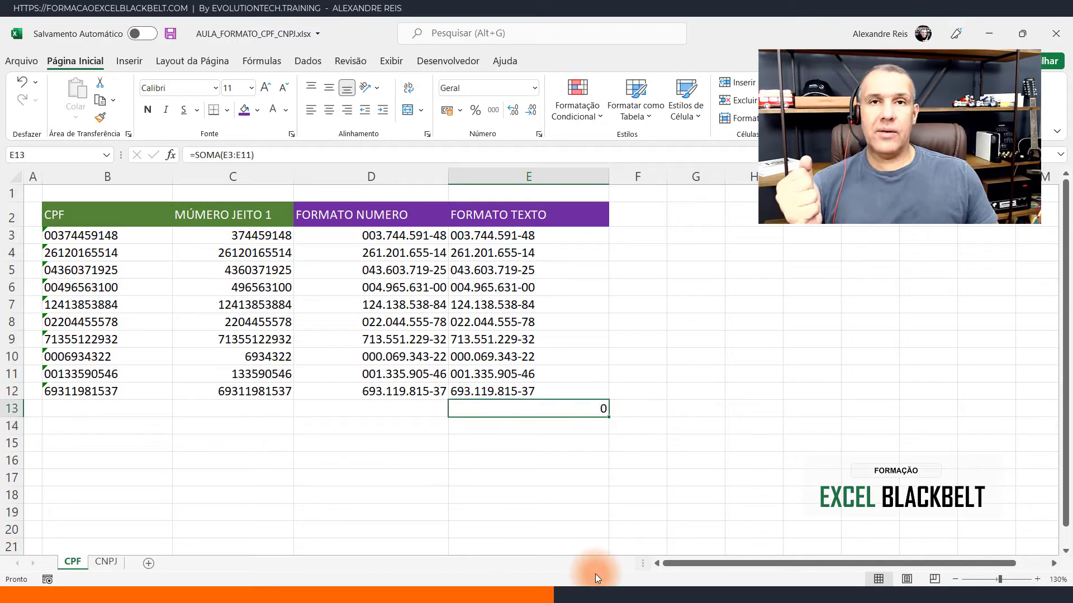
{"action": "key", "text": "Delete"}
{"action": "left_click", "coordinate": [569, 236]}
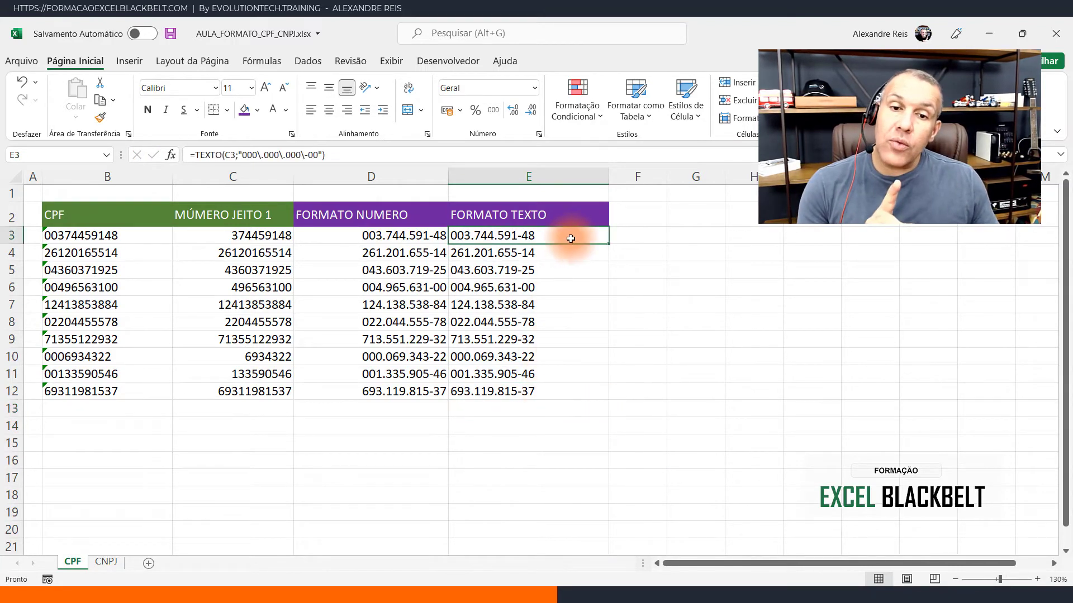
{"action": "key", "text": "Down"}
{"action": "key", "text": "Down"}
{"action": "key", "text": "Down"}
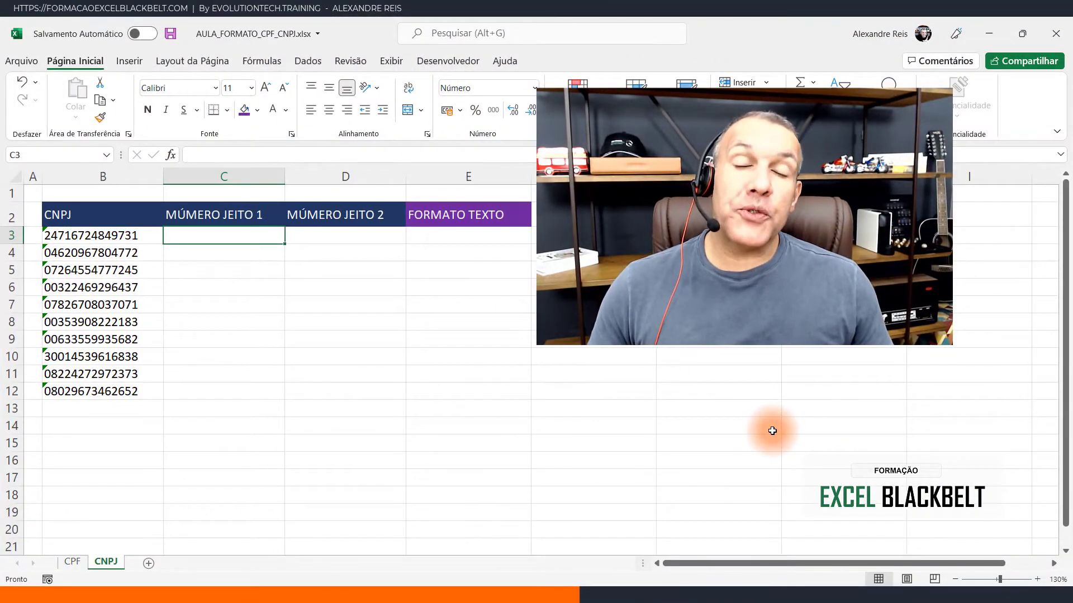
- On the CNPJ sheet, copy the CNPJ values from B3:B12 into C3:C12
{"action": "left_click_drag", "start_coordinate": [137, 235], "coordinate": [149, 388]}
{"action": "key", "text": "ctrl+c"}
{"action": "left_click", "coordinate": [223, 235]}
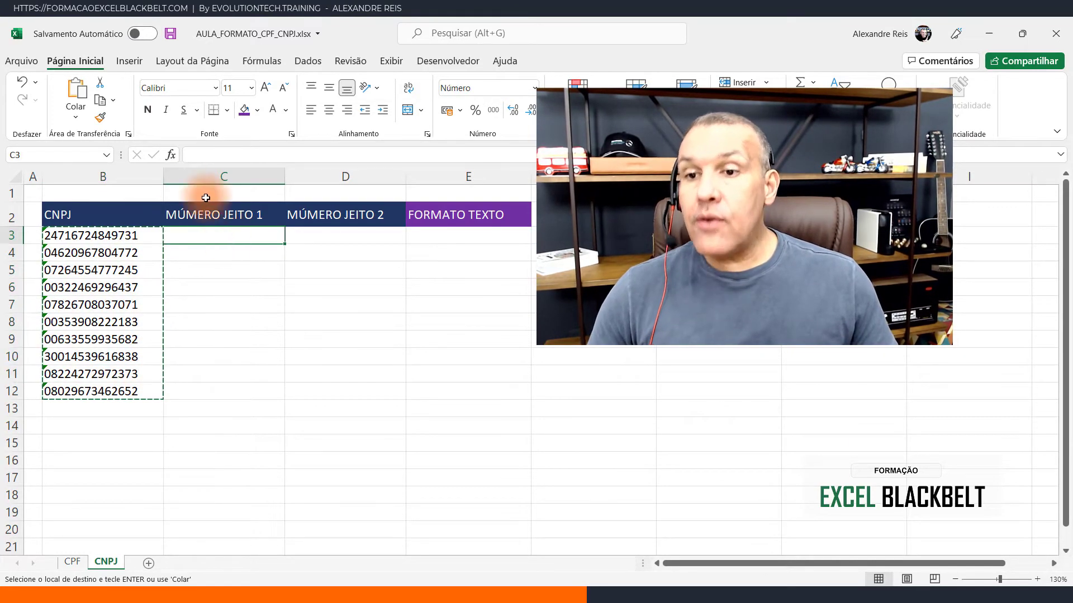
{"action": "left_click", "coordinate": [76, 120]}
{"action": "left_click", "coordinate": [69, 226]}
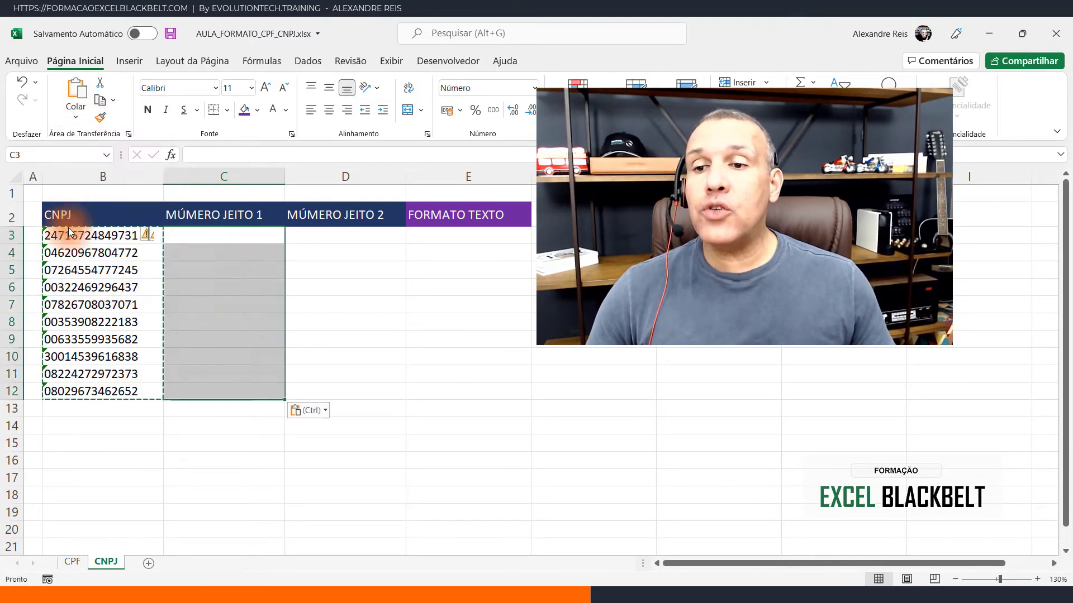
{"action": "left_click_drag", "start_coordinate": [204, 235], "coordinate": [212, 384]}
{"action": "key", "text": "Escape"}
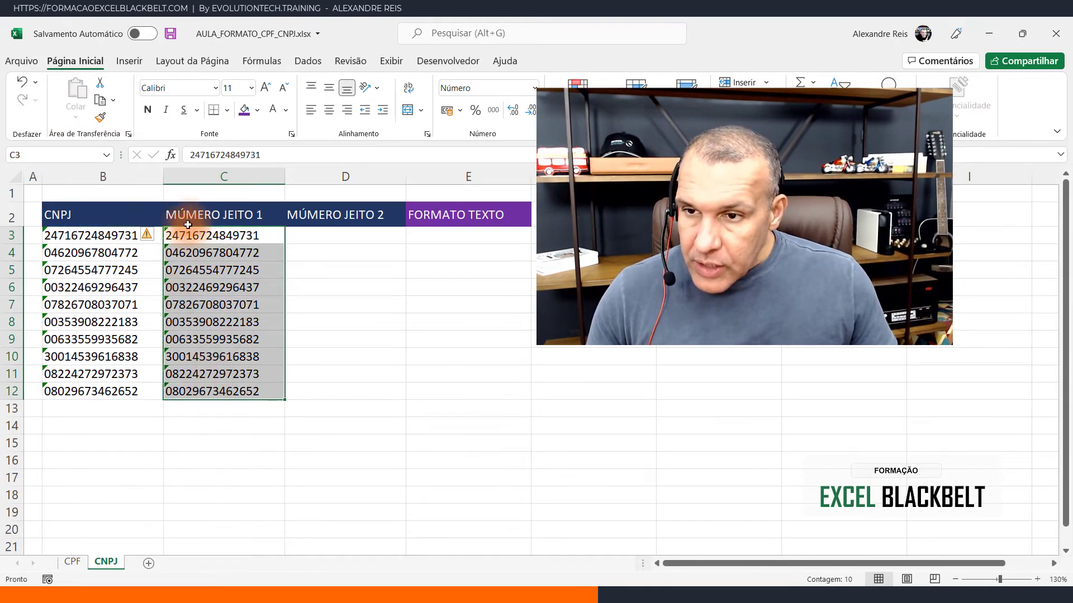
- Convert the text values in C3:C12 to numbers and format them as Número without decimal places
{"action": "left_click", "coordinate": [151, 237]}
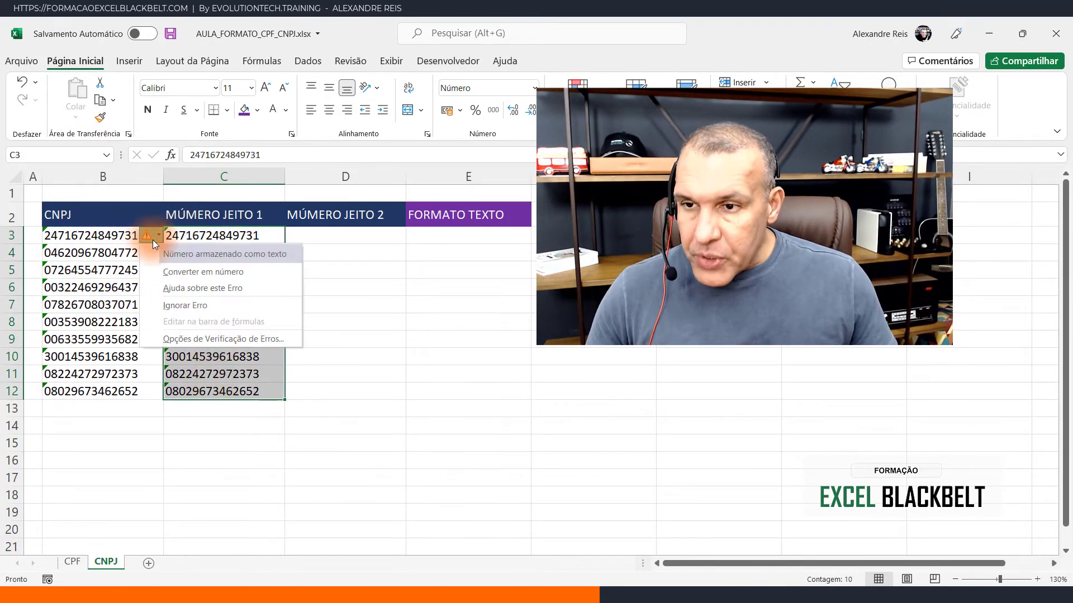
{"action": "left_click", "coordinate": [190, 273]}
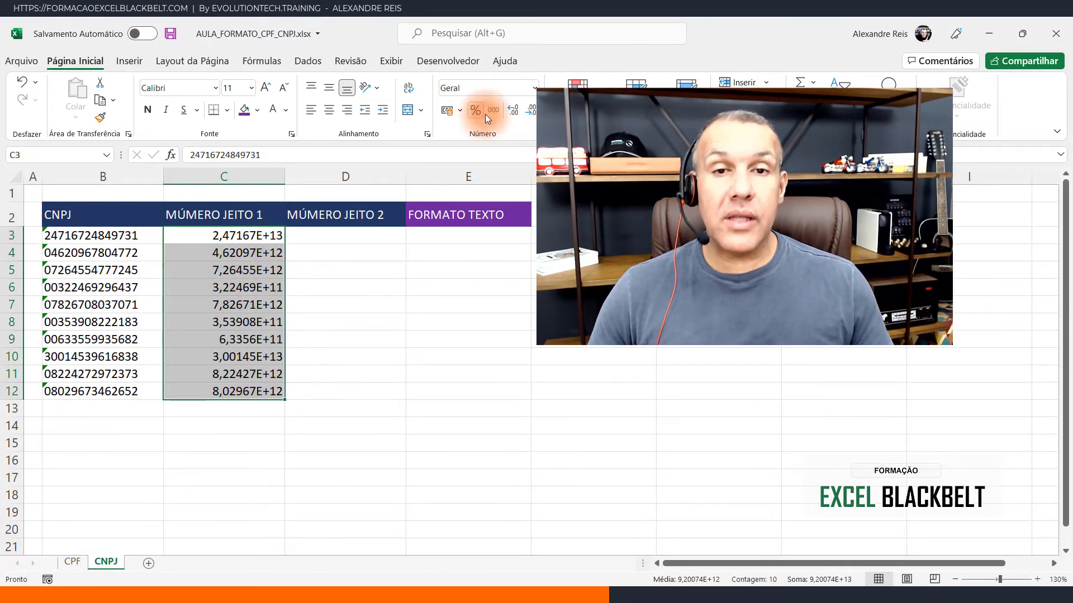
{"action": "left_click", "coordinate": [536, 88]}
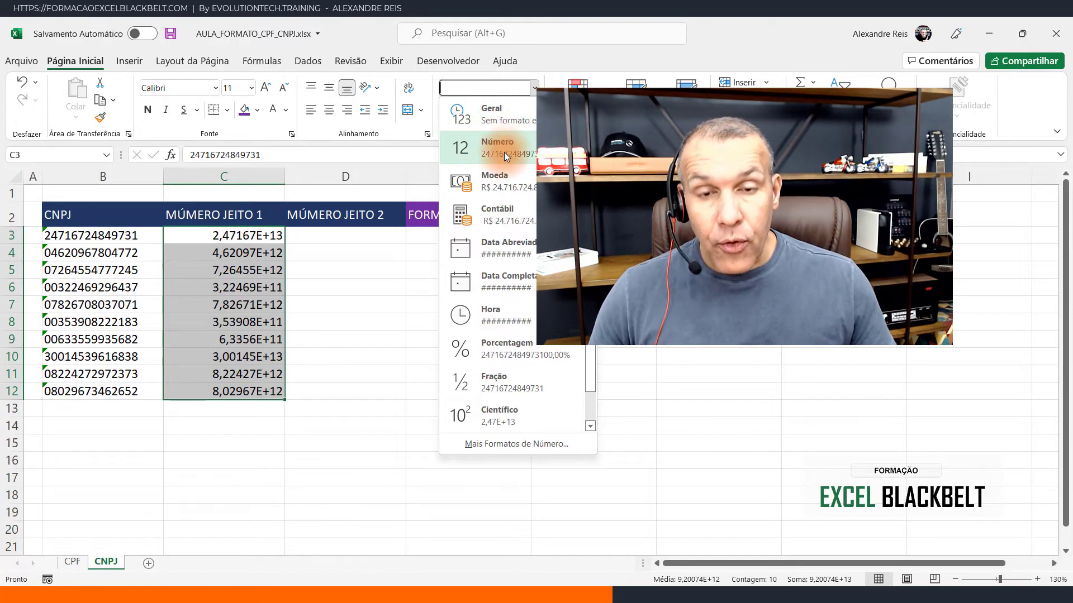
{"action": "left_click", "coordinate": [504, 152]}
{"action": "double_click", "coordinate": [530, 110]}
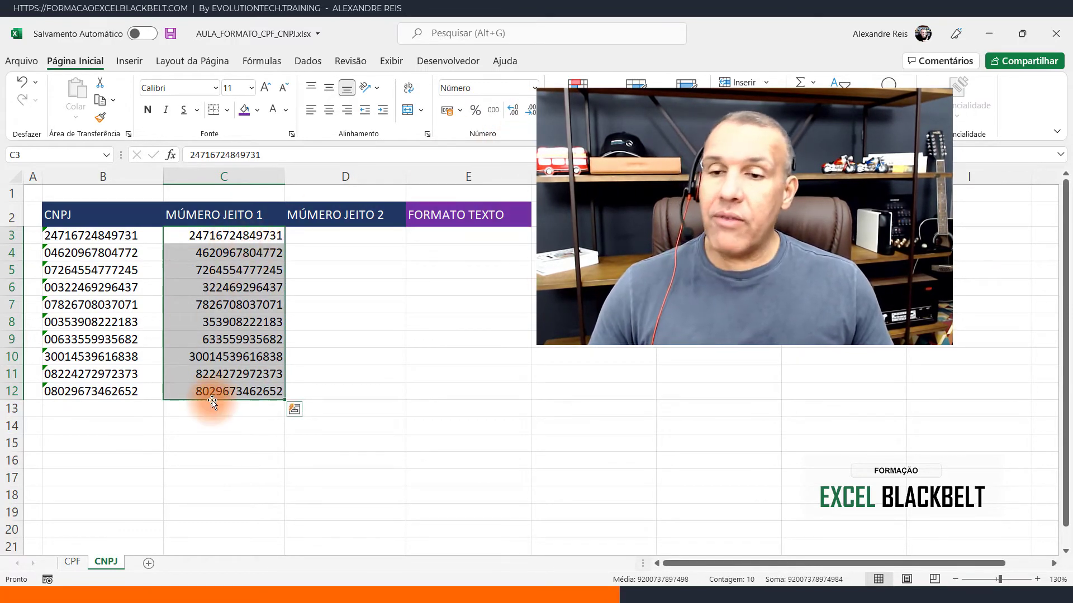
- Copy the FORMATO TEXTO header from E2 into D2 and change its text to FORMATO NUMERO
{"action": "left_click", "coordinate": [351, 232]}
{"action": "left_click", "coordinate": [437, 214]}
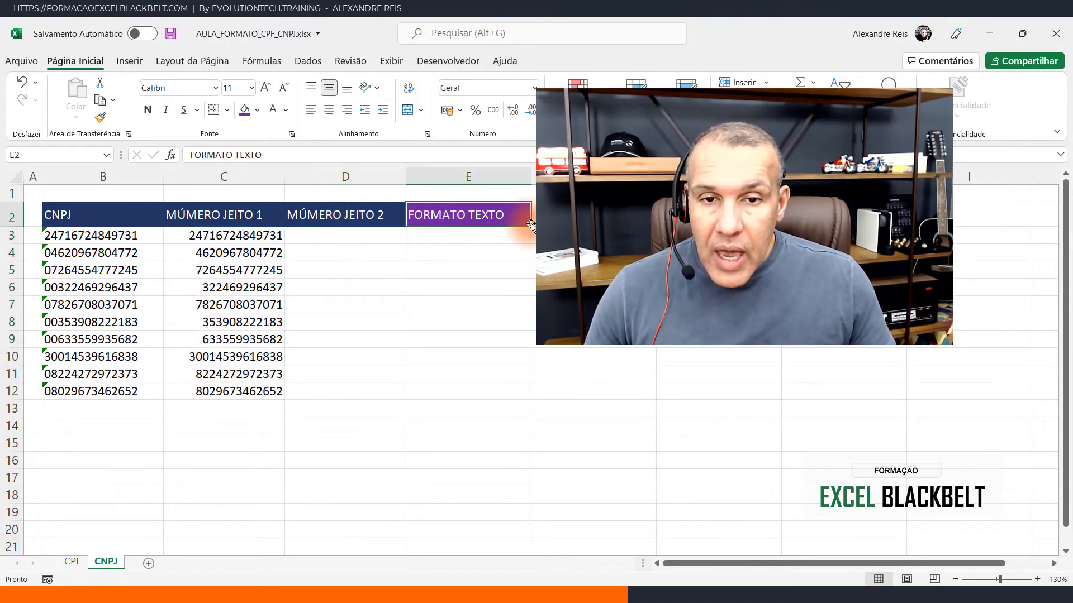
{"action": "left_click_drag", "start_coordinate": [532, 225], "coordinate": [349, 212]}
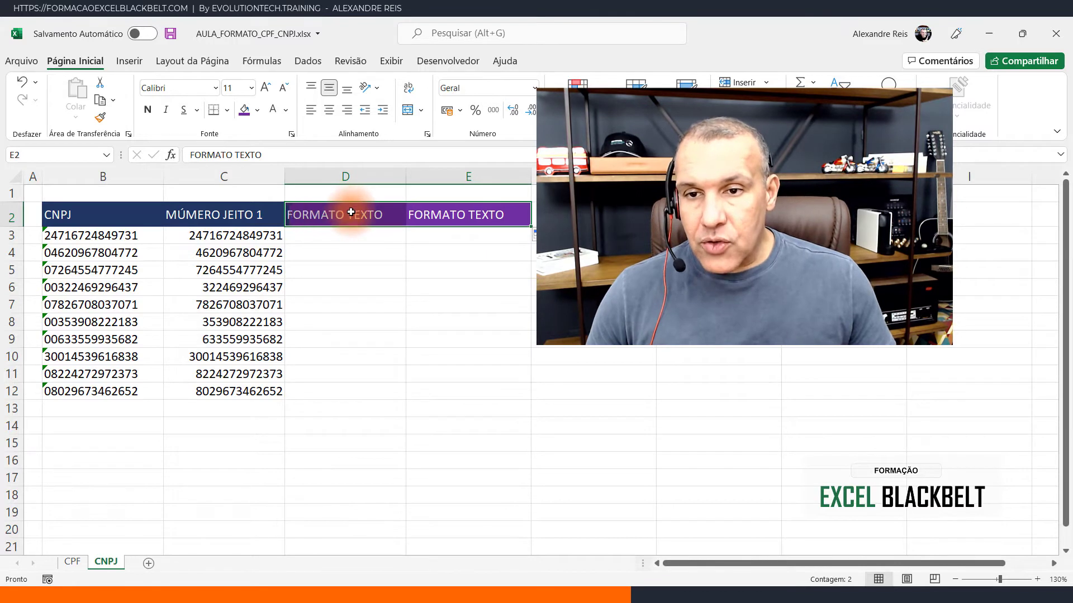
{"action": "double_click", "coordinate": [366, 223]}
{"action": "double_click", "coordinate": [367, 223]}
{"action": "type", "text": "NUMERO"}
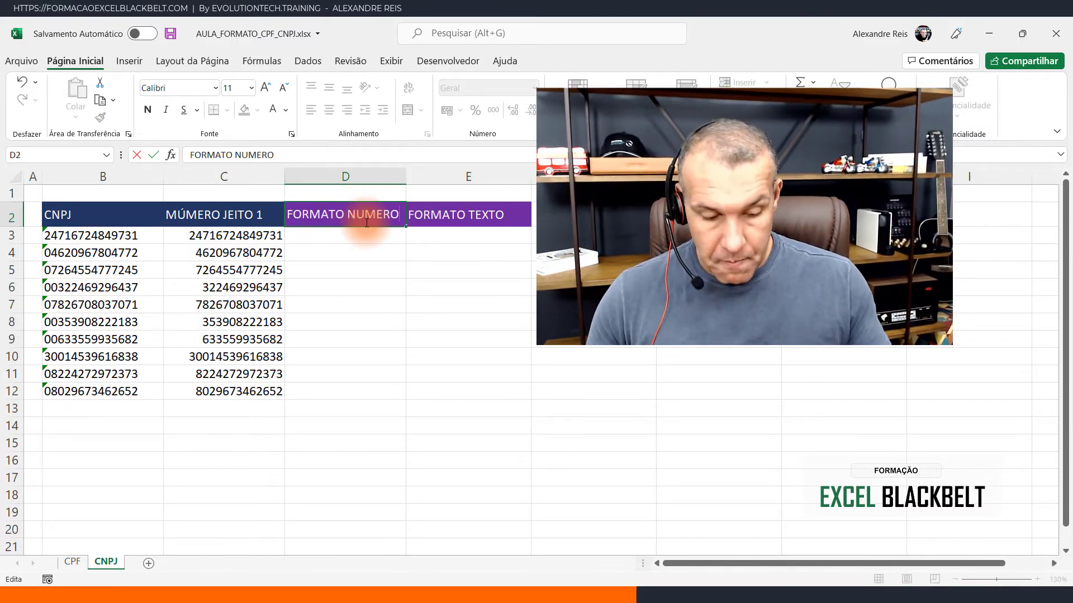
{"action": "key", "text": "Return"}
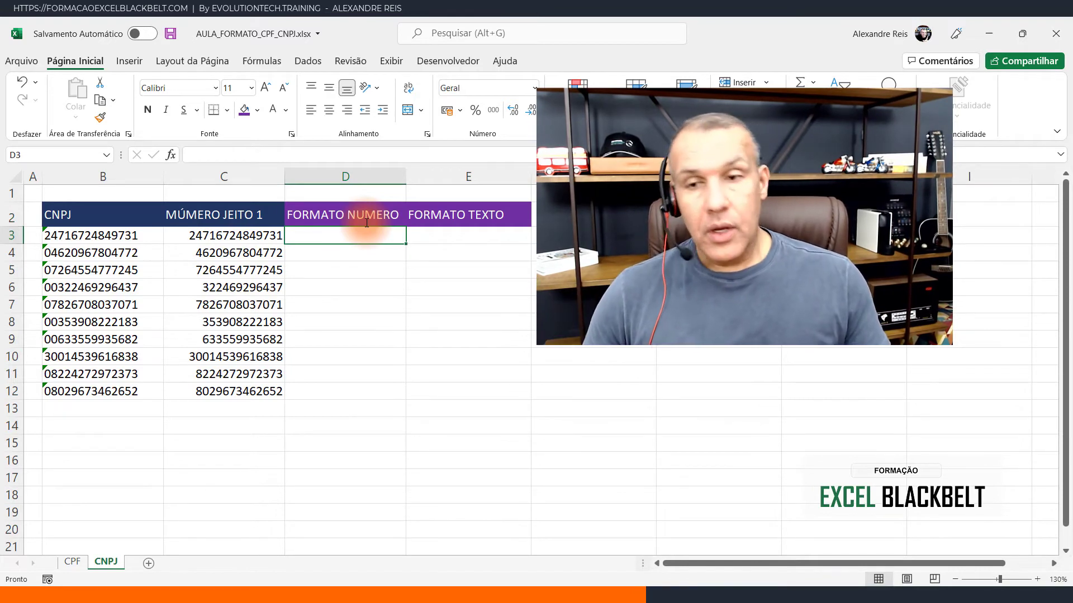
- Enter the formula =C3 in D3 and fill it down to D12
{"action": "type", "text": "="}
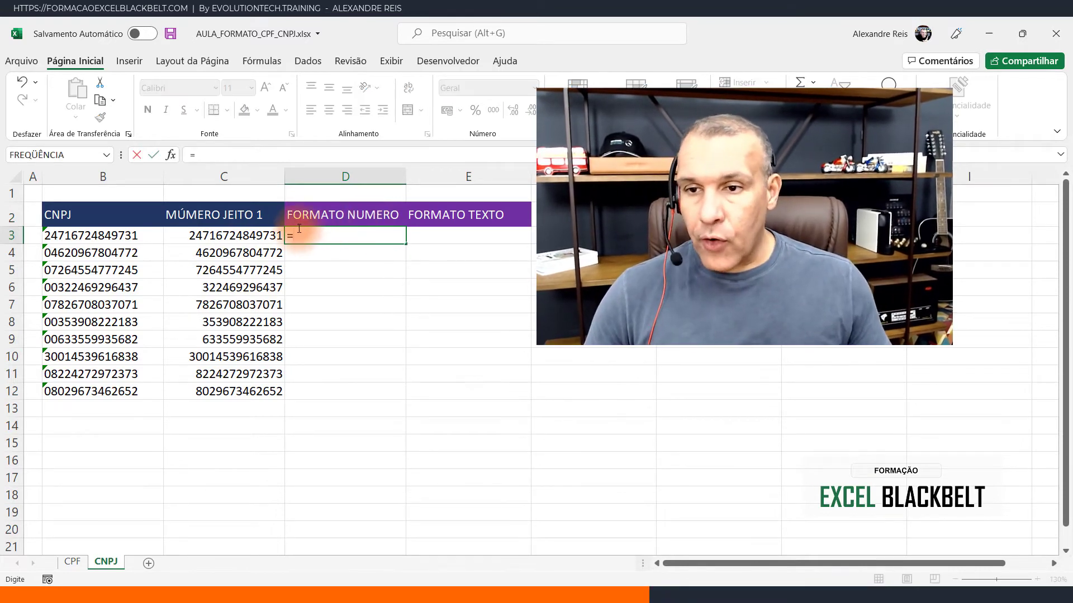
{"action": "left_click", "coordinate": [232, 236]}
{"action": "key", "text": "Return"}
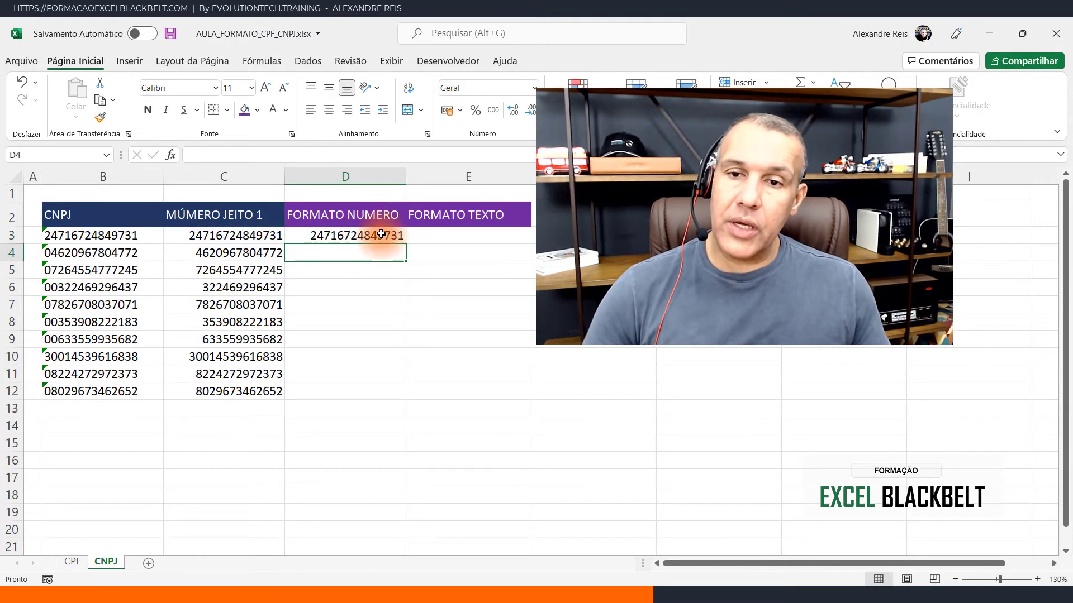
{"action": "left_click", "coordinate": [381, 235]}
{"action": "double_click", "coordinate": [406, 245]}
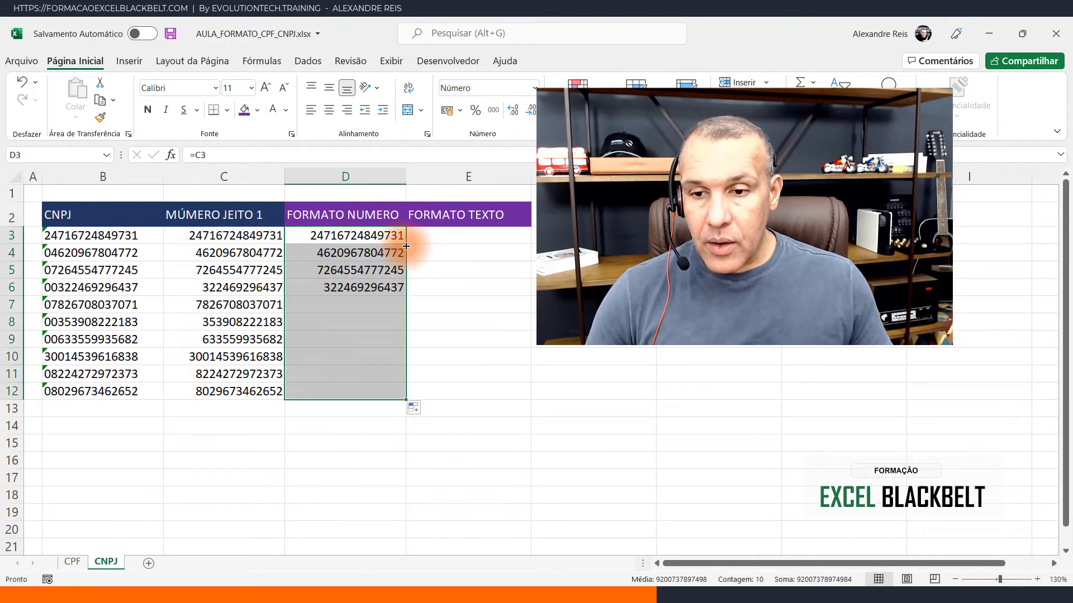
- Try to apply the custom number format 00.000.000/0000-00 to D3:D12
{"action": "left_click_drag", "start_coordinate": [367, 233], "coordinate": [375, 392]}
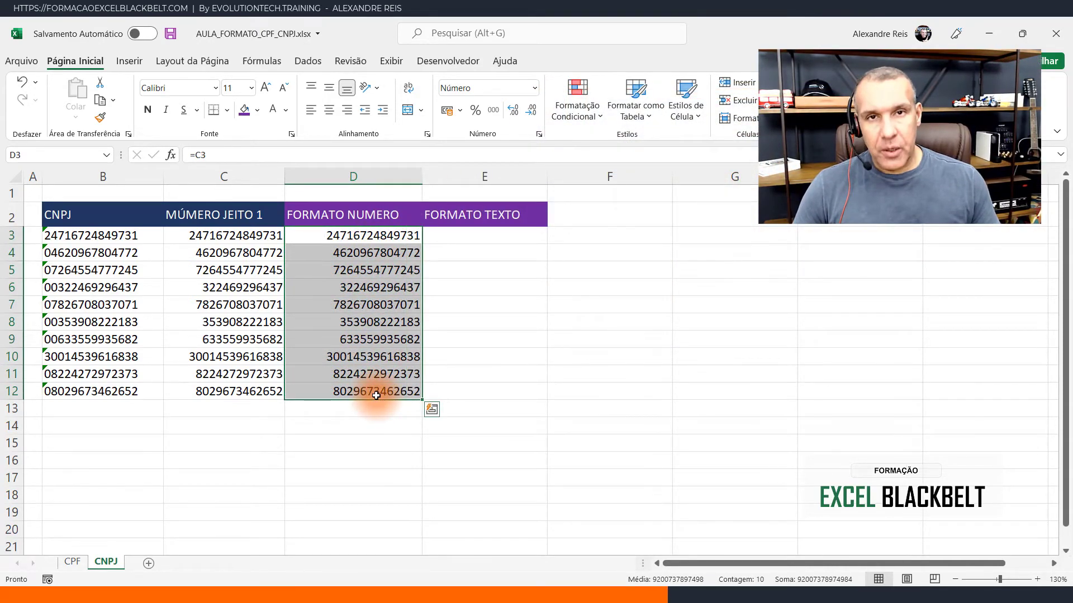
{"action": "left_click", "coordinate": [534, 89]}
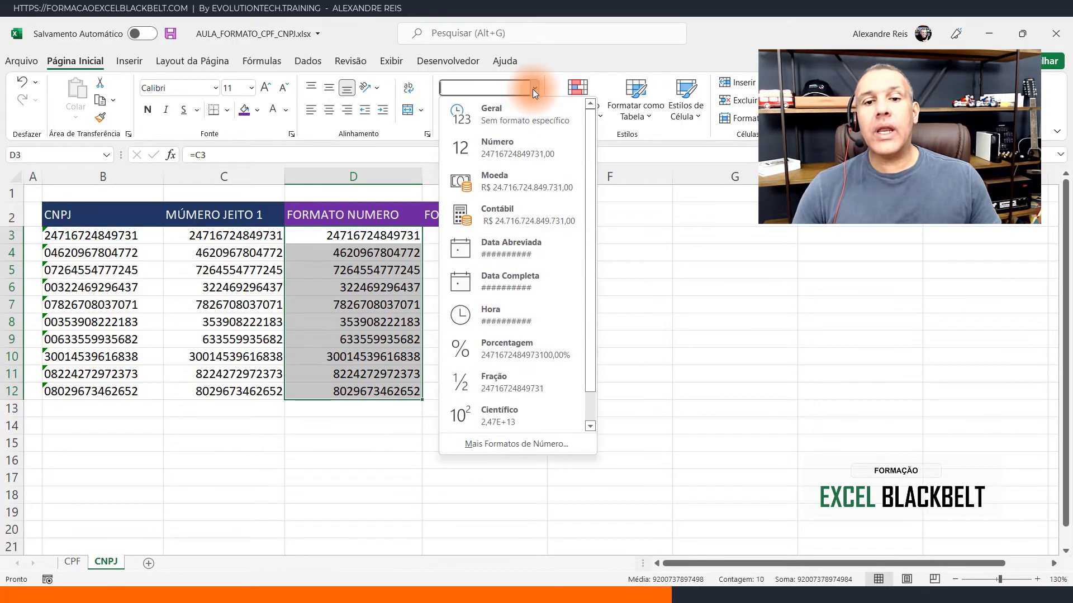
{"action": "left_click", "coordinate": [512, 444]}
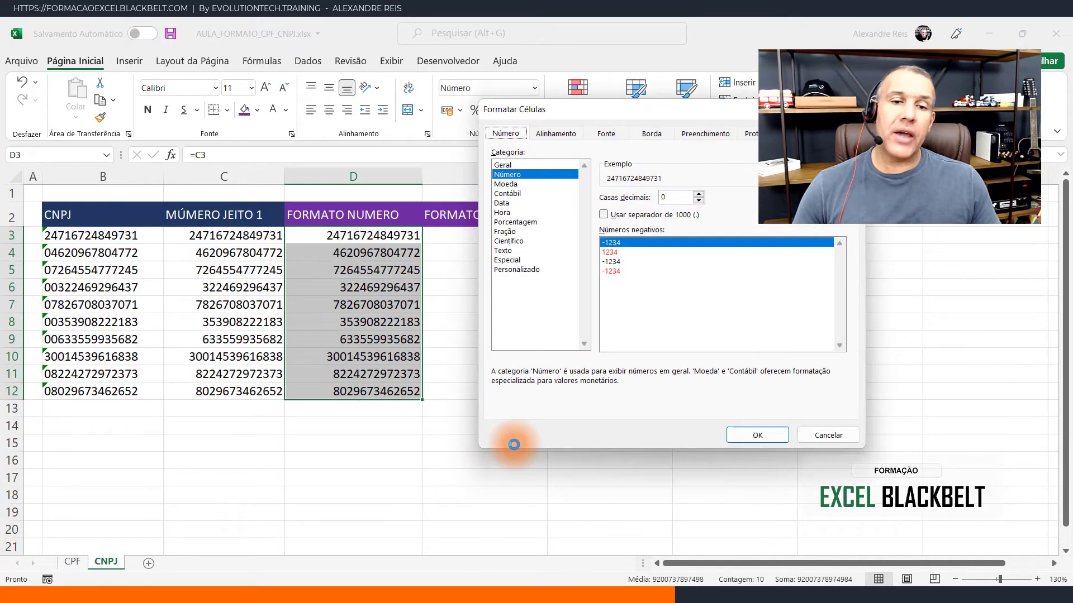
{"action": "left_click", "coordinate": [534, 270]}
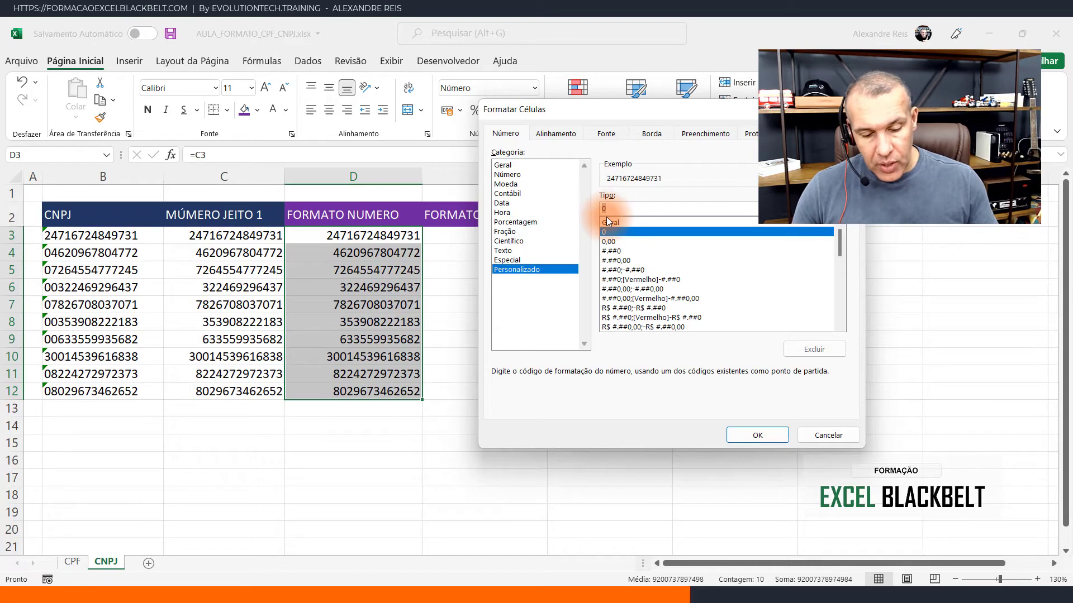
{"action": "type", "text": "000.000/00"}
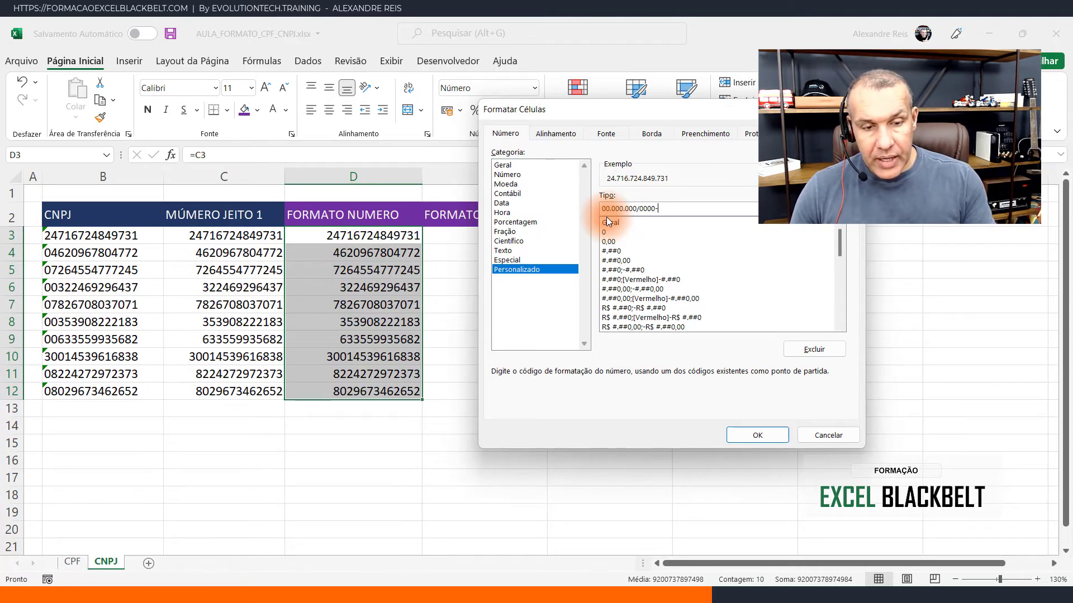
{"action": "type", "text": "00"}
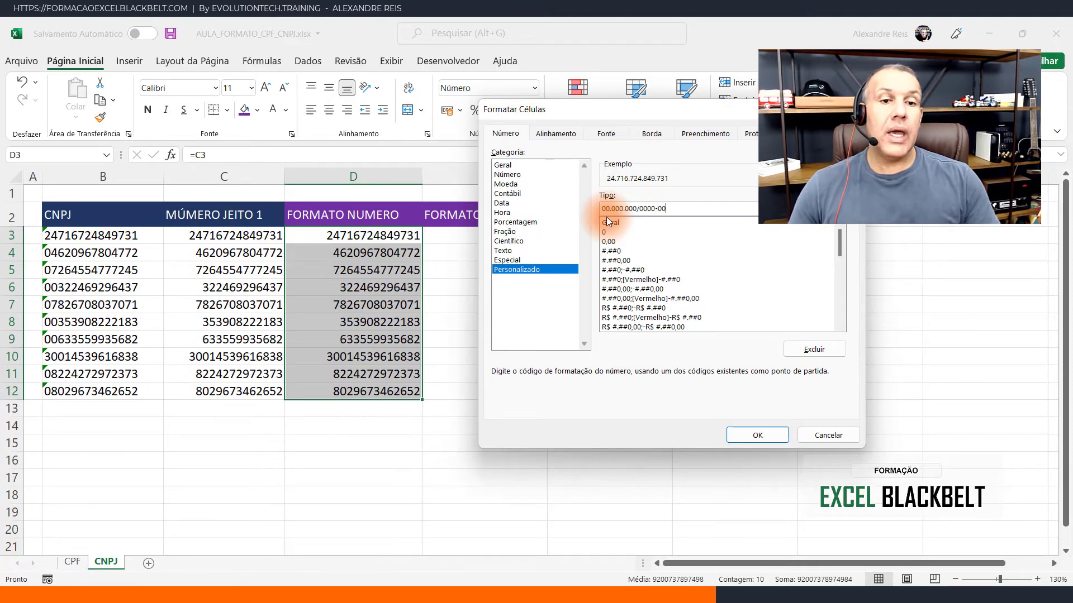
{"action": "left_click", "coordinate": [773, 438]}
{"action": "left_click", "coordinate": [511, 371]}
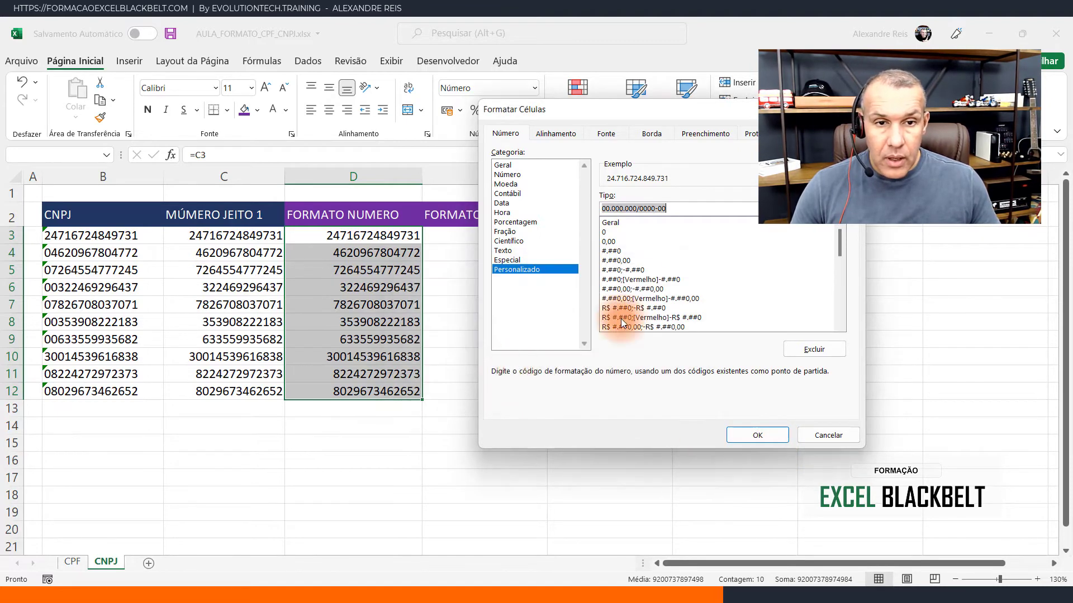
{"action": "left_click", "coordinate": [699, 208]}
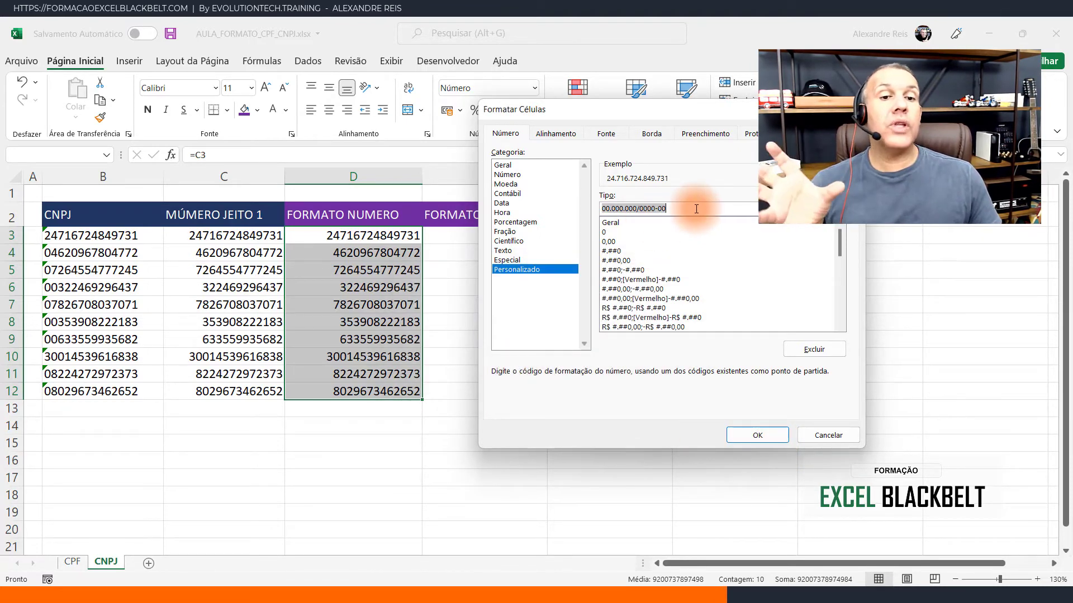
{"action": "left_click", "coordinate": [638, 210]}
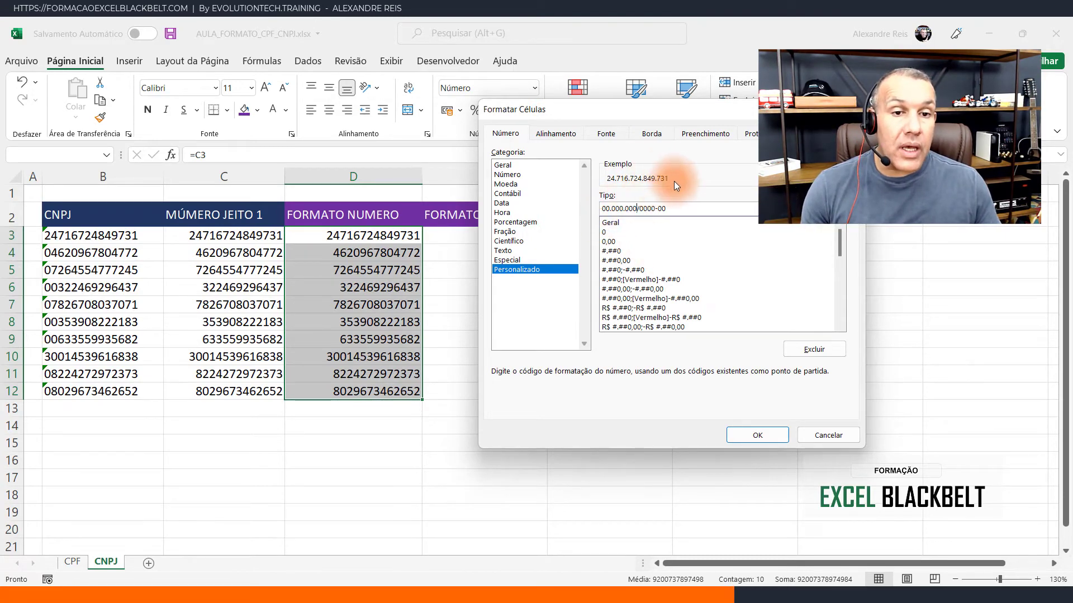
{"action": "left_click", "coordinate": [780, 434]}
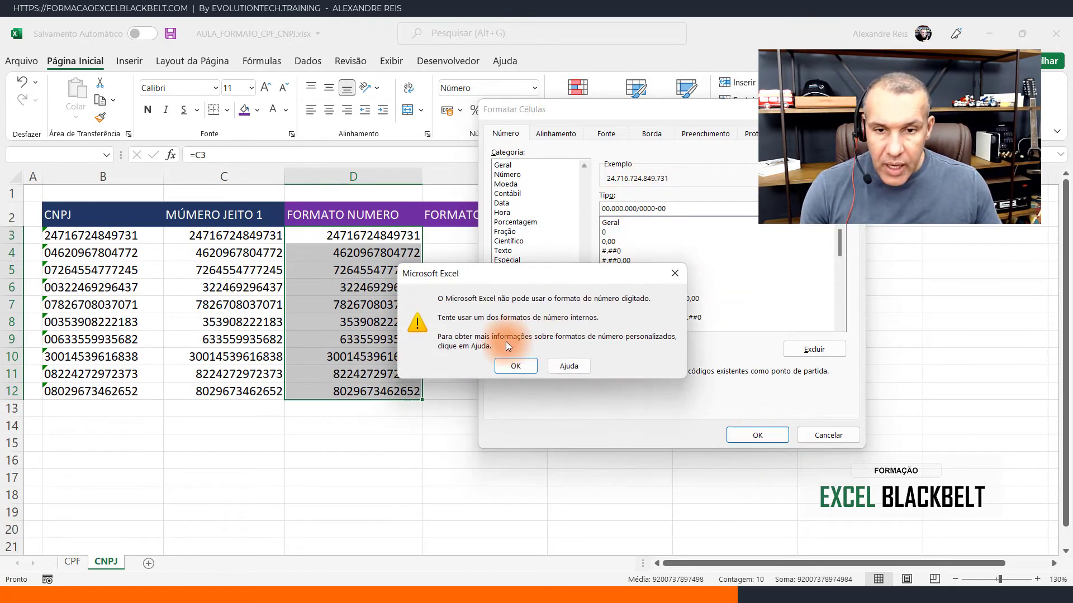
{"action": "left_click", "coordinate": [515, 366]}
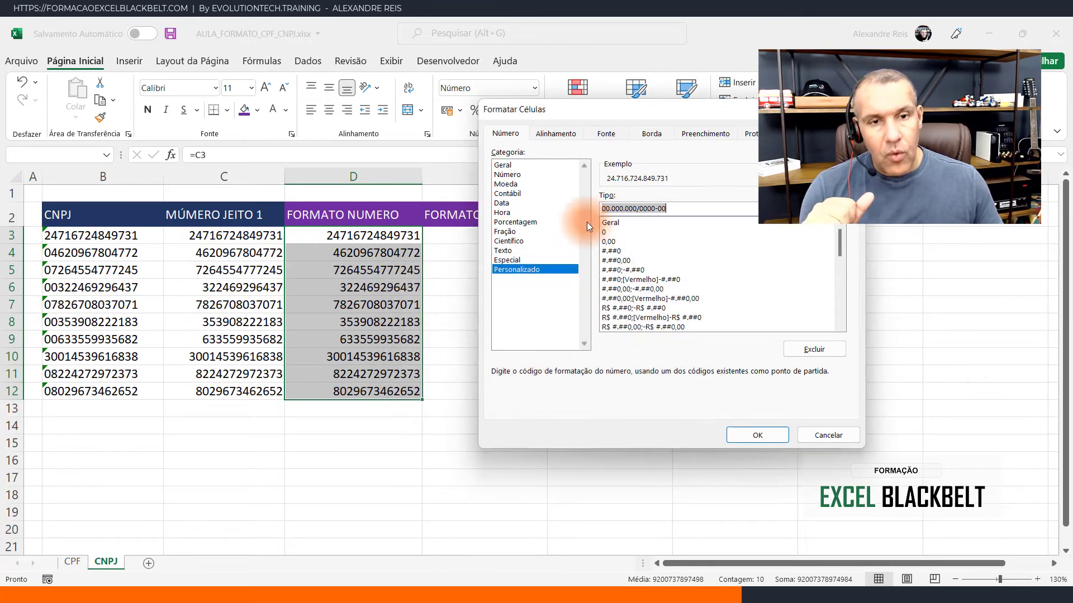
- Apply the custom number format 00"."000"."000"/"0000"-"00 to D3:D12, enclosing each separator in quotation marks
{"action": "left_click", "coordinate": [609, 210]}
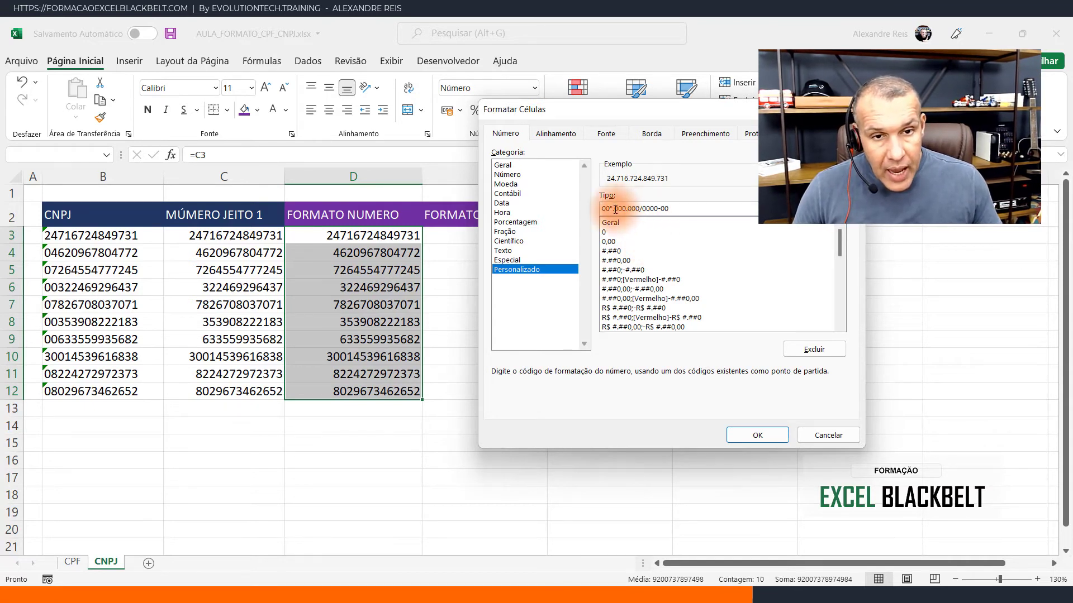
{"action": "type", "text": "\""}
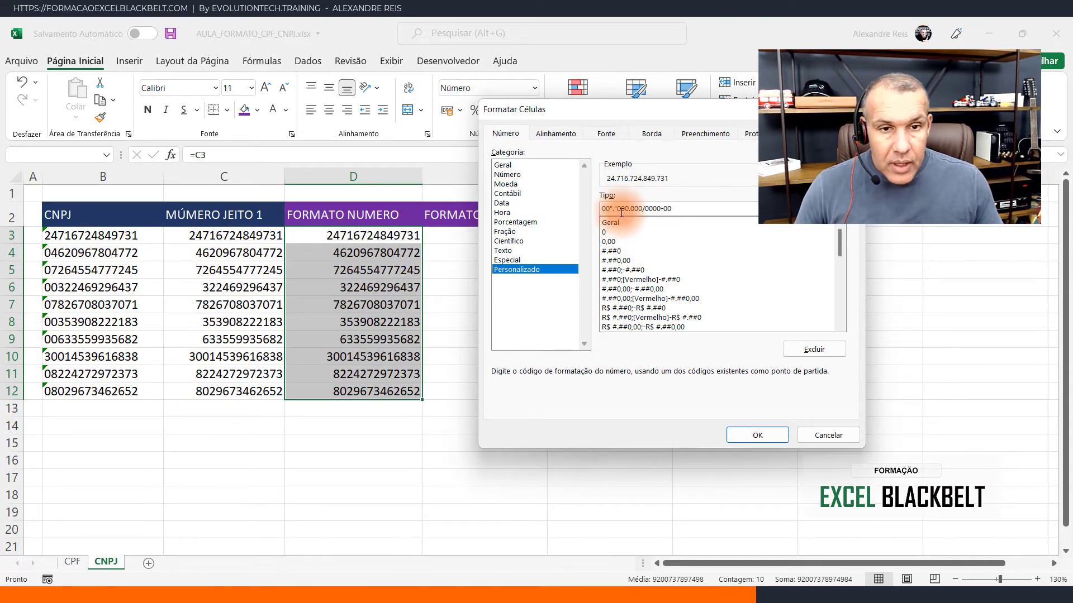
{"action": "left_click", "coordinate": [630, 212]}
{"action": "type", "text": "\"."}
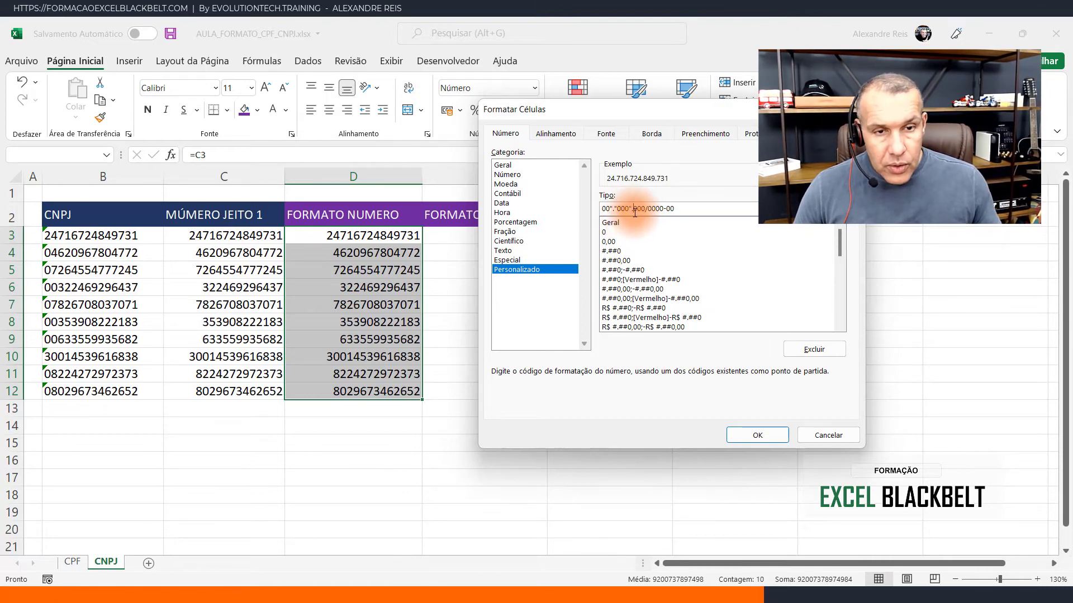
{"action": "type", "text": "\""}
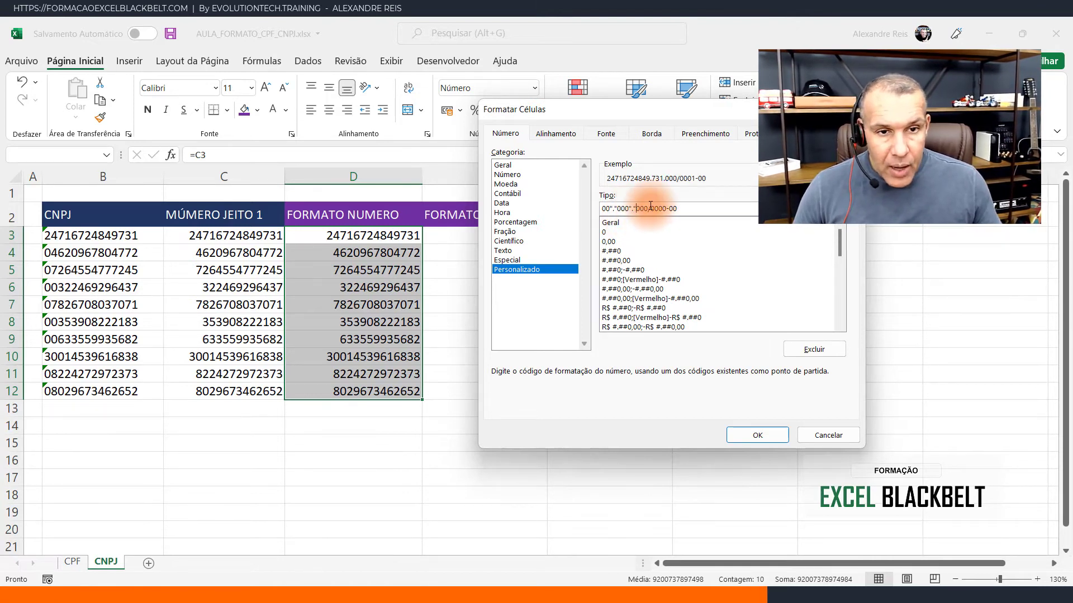
{"action": "left_click", "coordinate": [649, 208]}
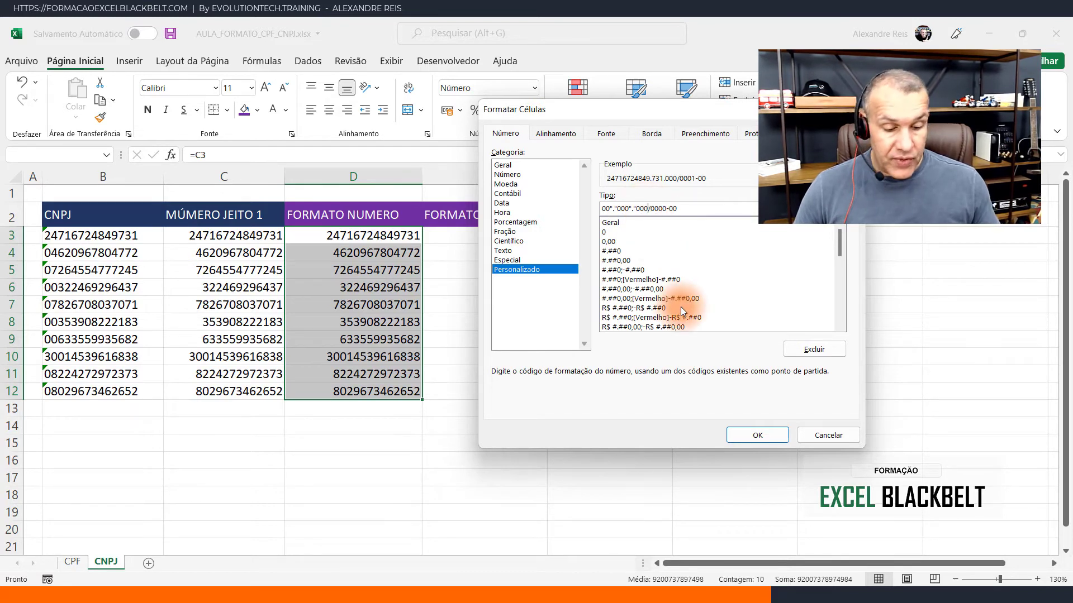
{"action": "type", "text": "\""}
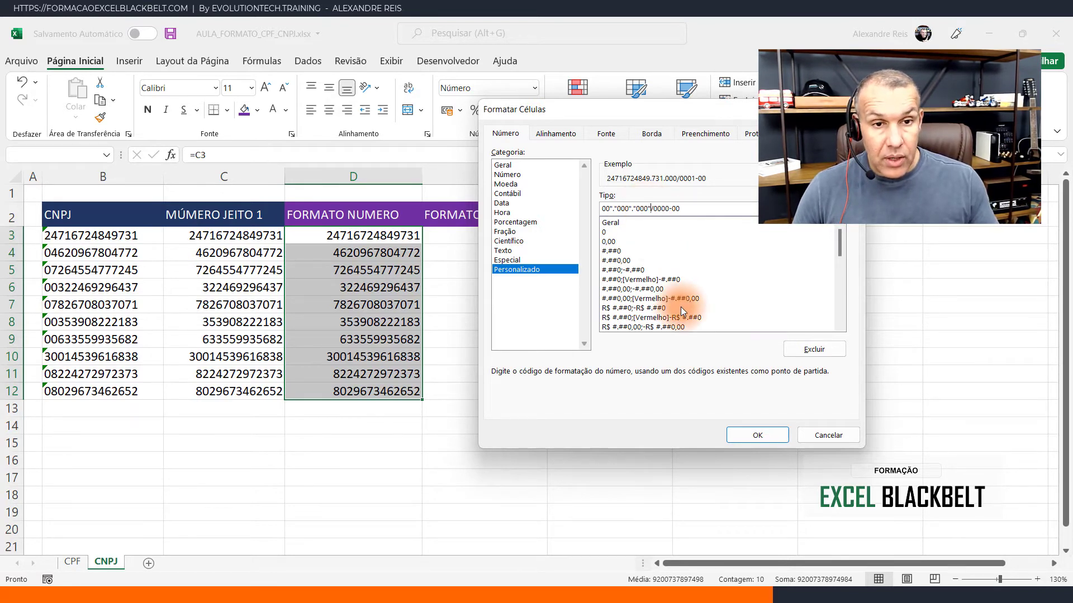
{"action": "left_click", "coordinate": [655, 211]}
{"action": "type", "text": "\""}
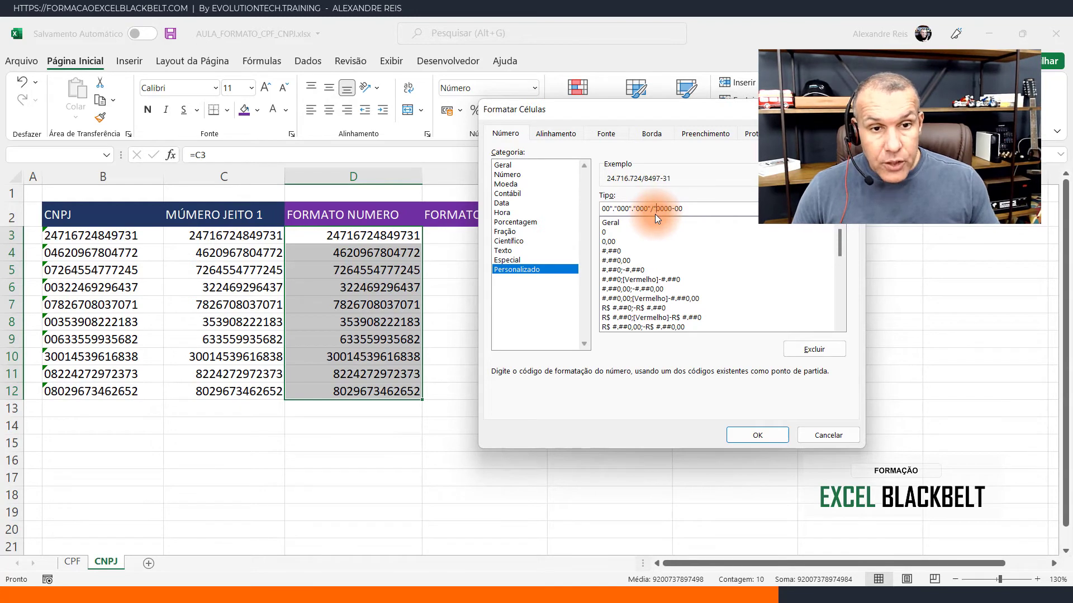
{"action": "left_click", "coordinate": [672, 209]}
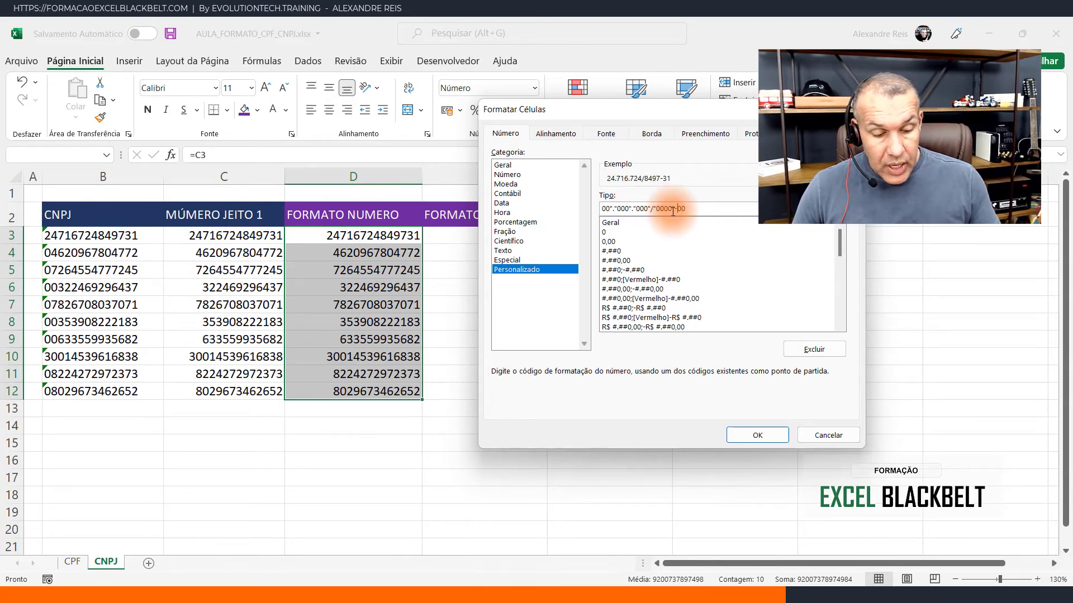
{"action": "left_click", "coordinate": [611, 209]}
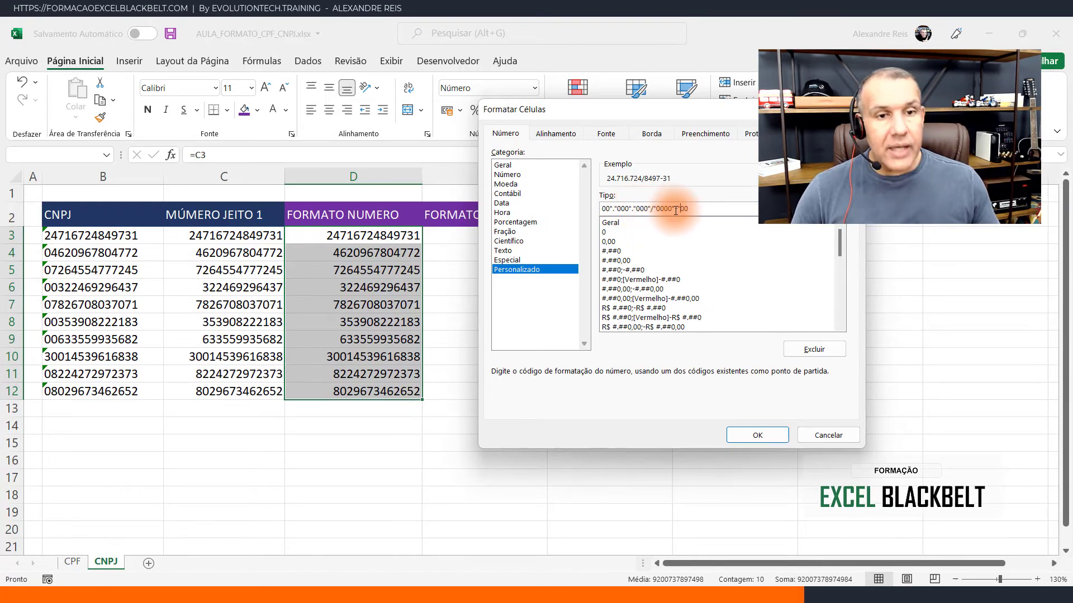
{"action": "left_click", "coordinate": [733, 433]}
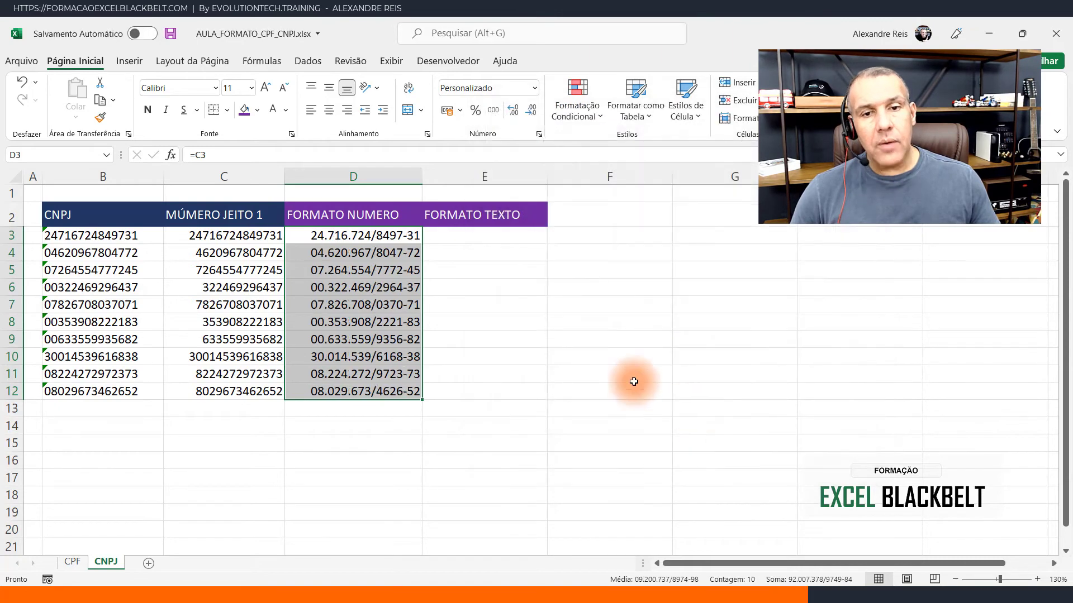
- Widen column D to leave extra room around the formatted CNPJ values
{"action": "left_click", "coordinate": [397, 288]}
{"action": "left_click_drag", "start_coordinate": [423, 176], "coordinate": [433, 179]}
{"action": "left_click", "coordinate": [383, 235]}
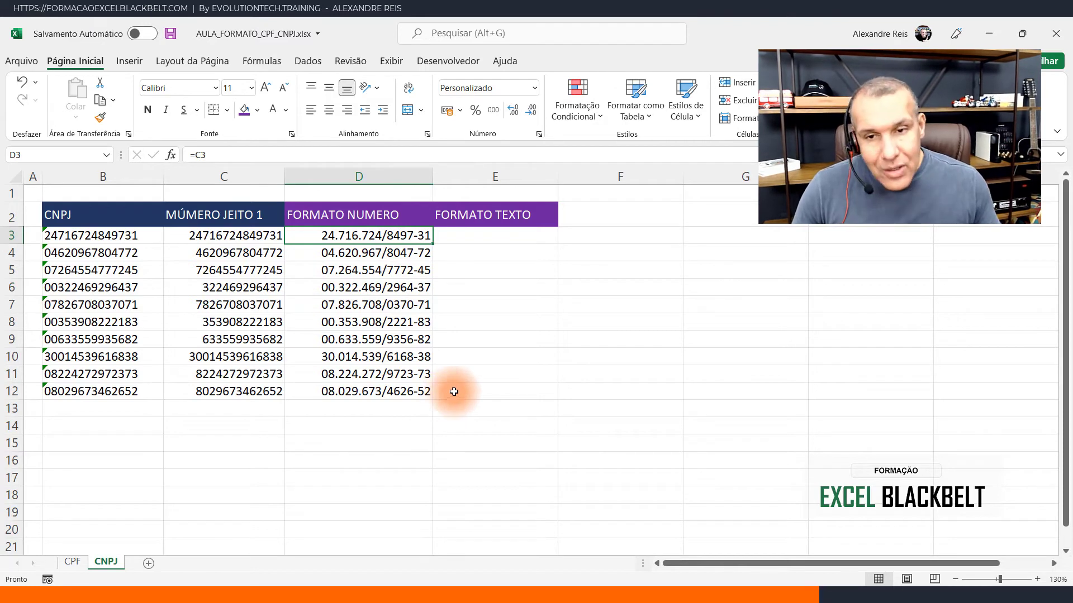
{"action": "left_click_drag", "start_coordinate": [433, 177], "coordinate": [459, 184]}
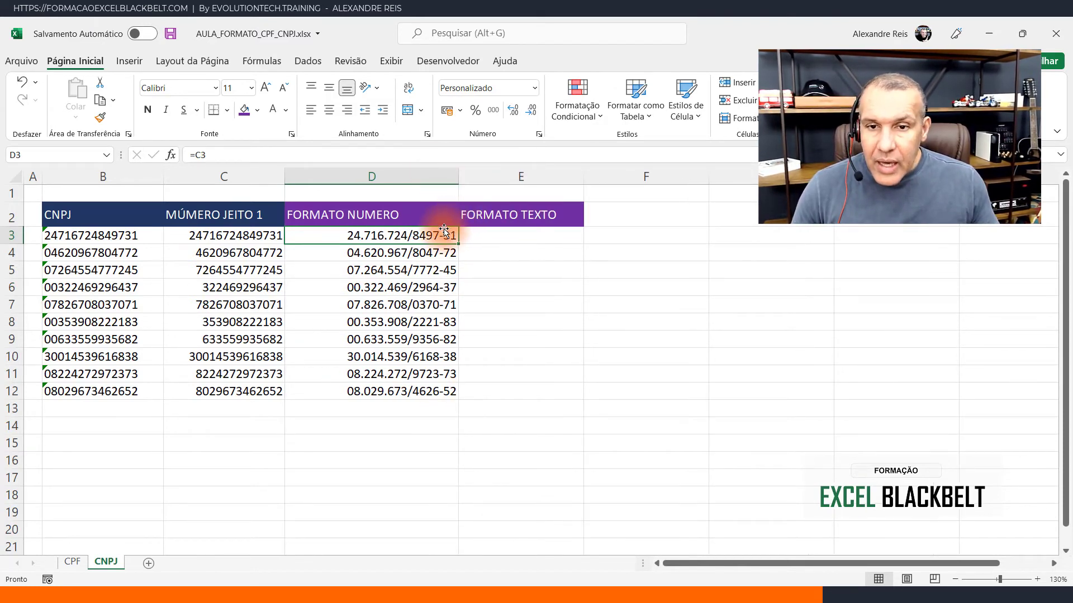
- Sum D3:D12 in D13 with SOMA as a test and clear the cell again
{"action": "left_click_drag", "start_coordinate": [438, 234], "coordinate": [414, 391]}
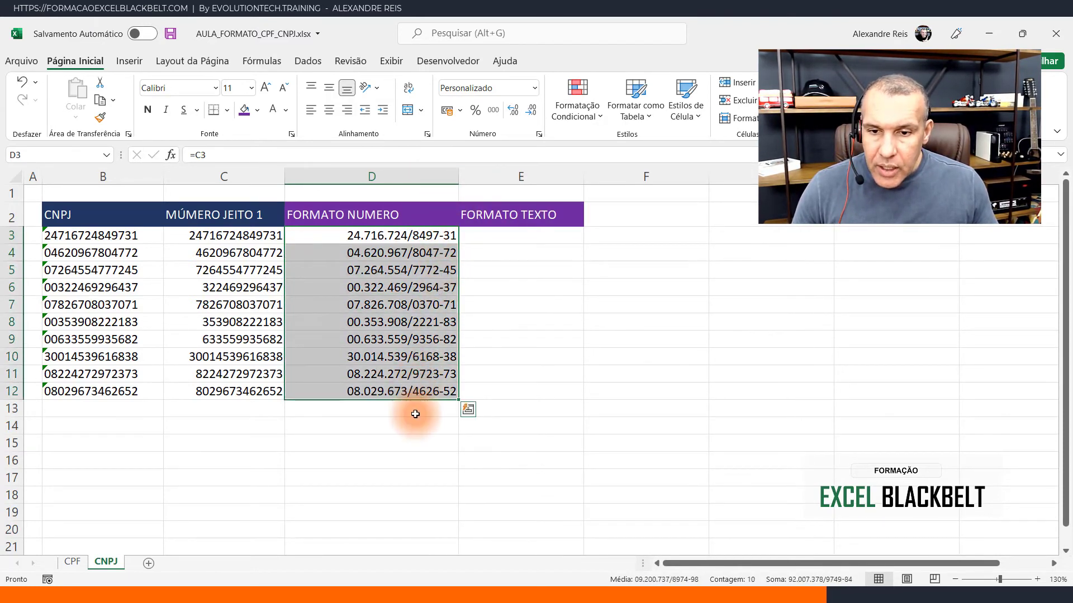
{"action": "left_click", "coordinate": [414, 411]}
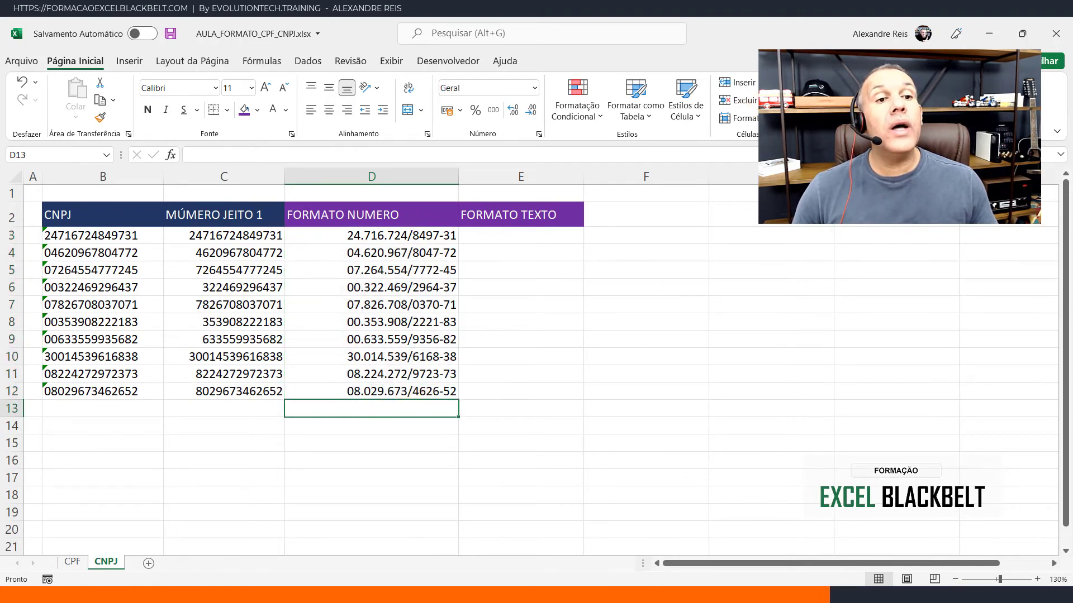
{"action": "key", "text": "alt+equal"}
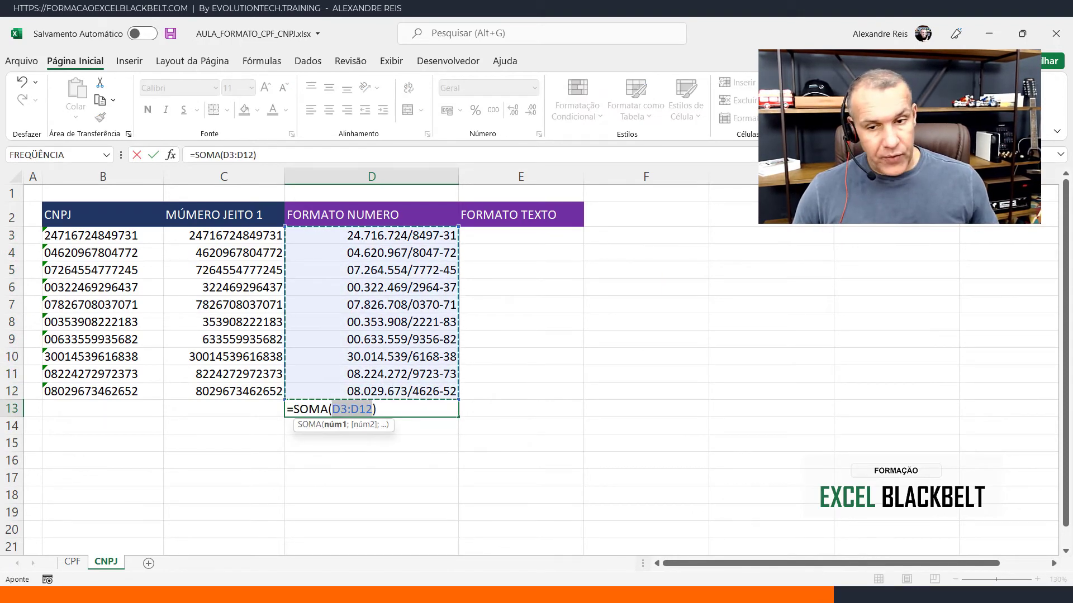
{"action": "key", "text": "Return"}
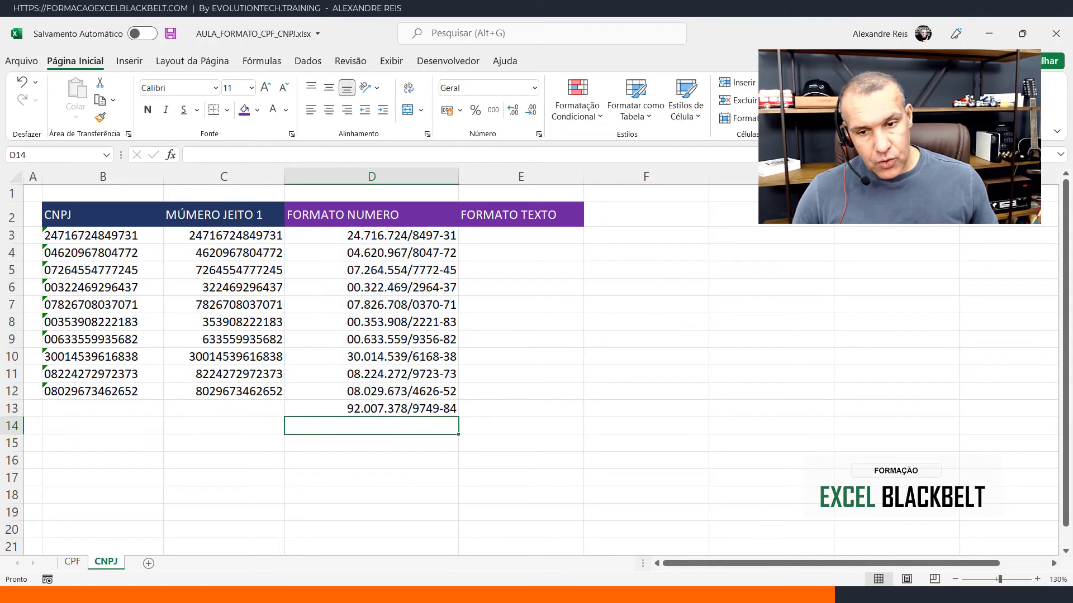
{"action": "left_click", "coordinate": [440, 414]}
{"action": "key", "text": "Delete"}
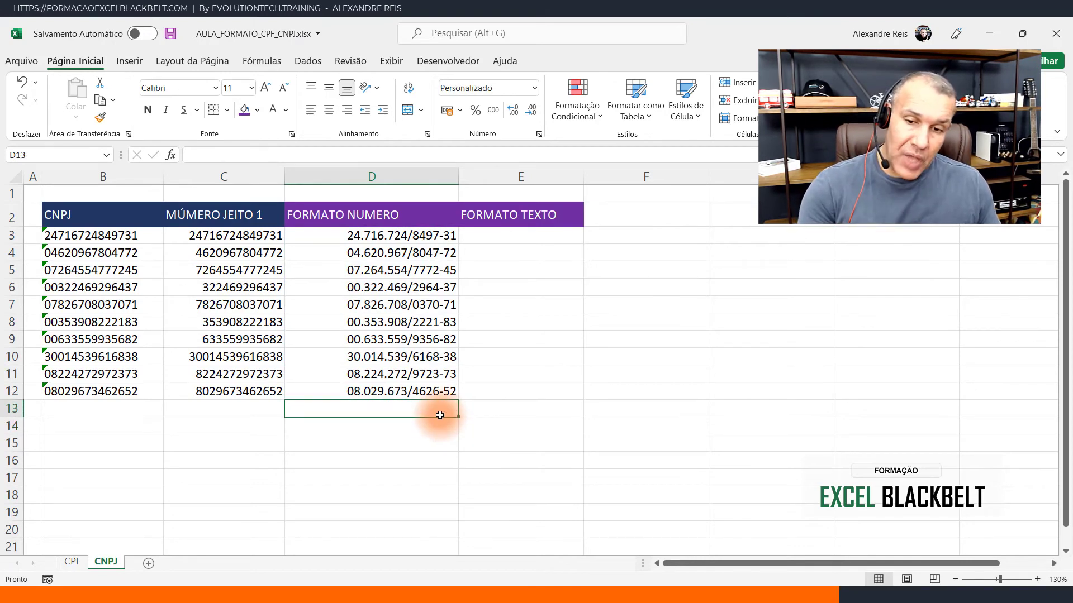
- Enter the formula =TEXTO(C3;"00.000.000/0000-00") in E3
{"action": "left_click", "coordinate": [523, 238]}
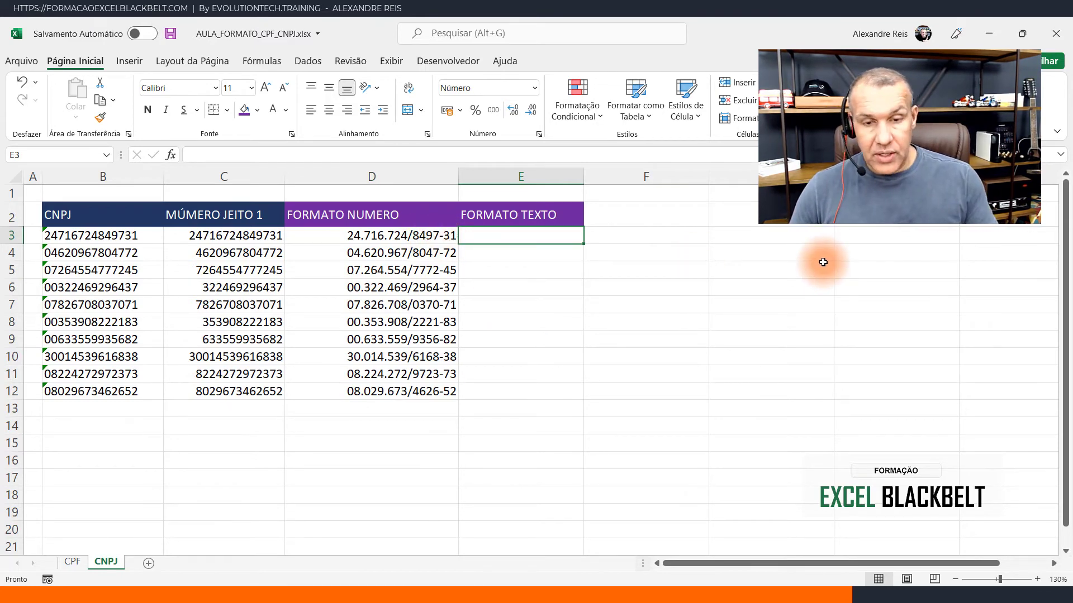
{"action": "type", "text": "=TEXTO"}
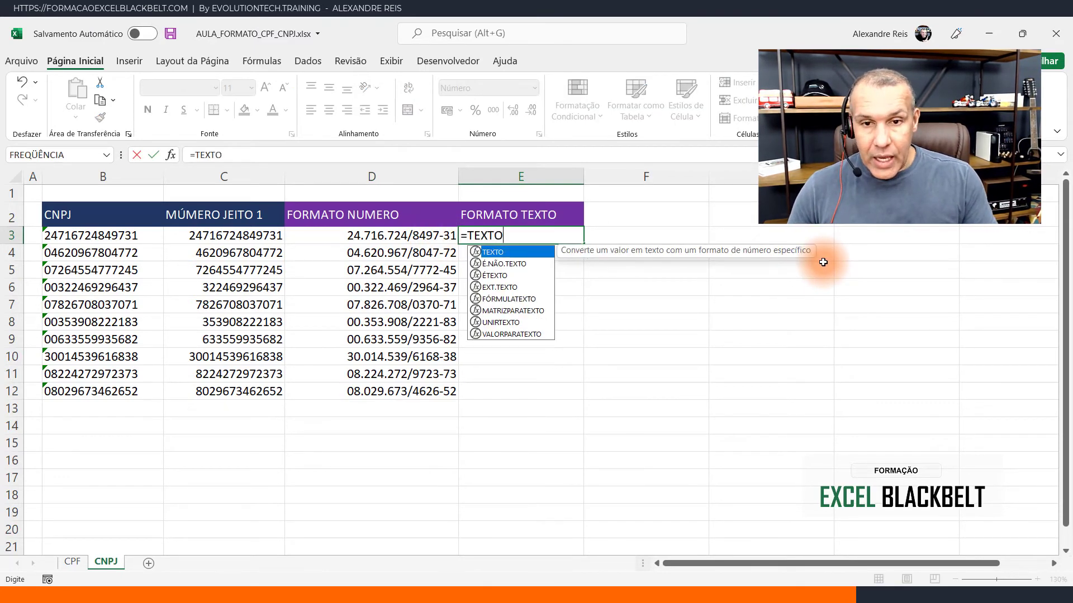
{"action": "type", "text": "("}
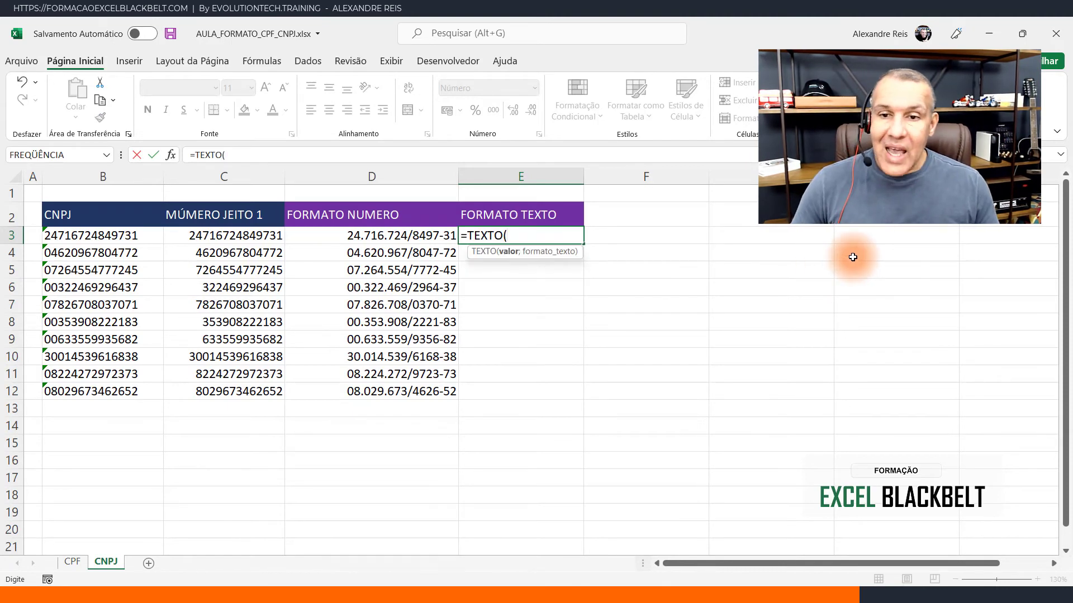
{"action": "left_click", "coordinate": [260, 236]}
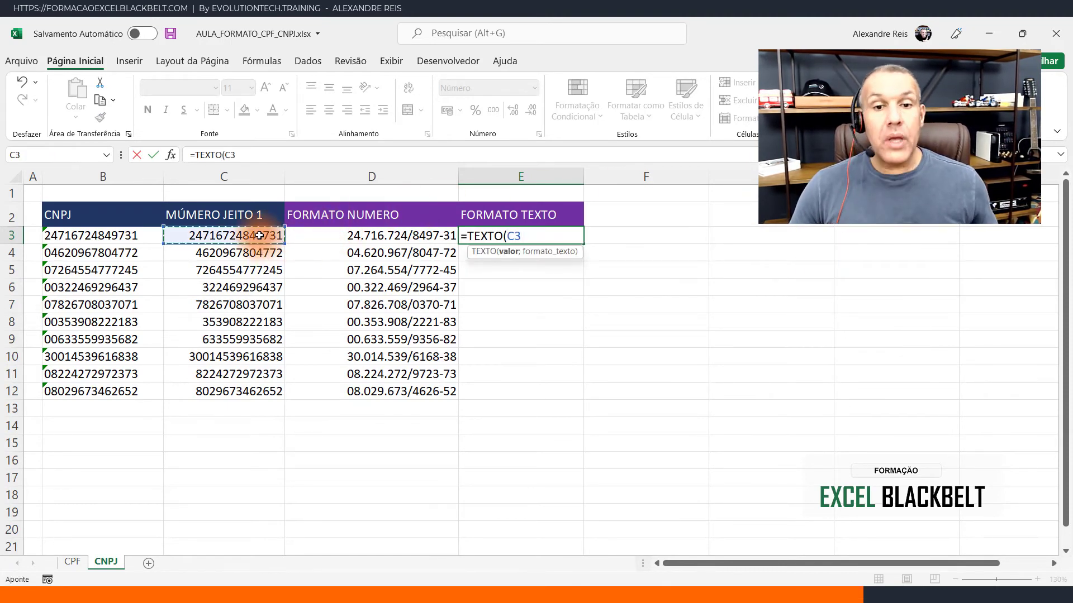
{"action": "type", "text": ";"}
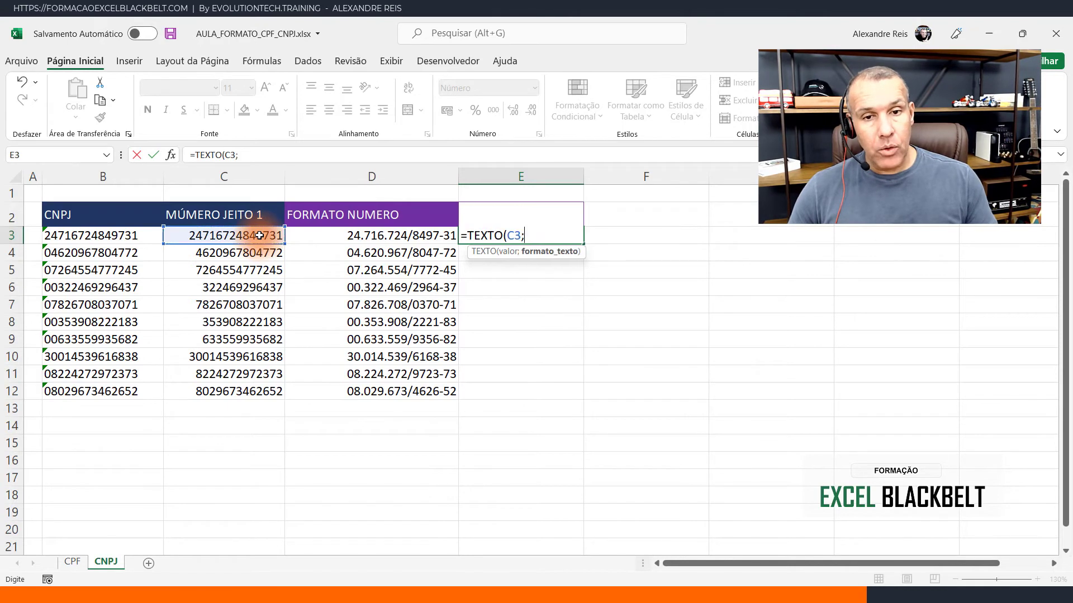
{"action": "type", "text": "\""}
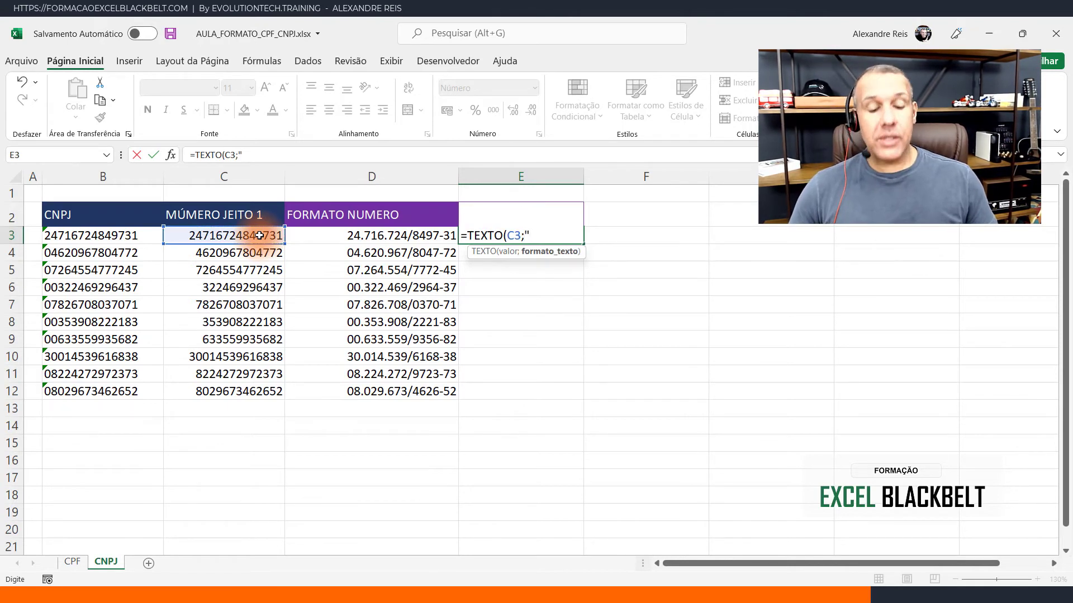
{"action": "type", "text": "00"}
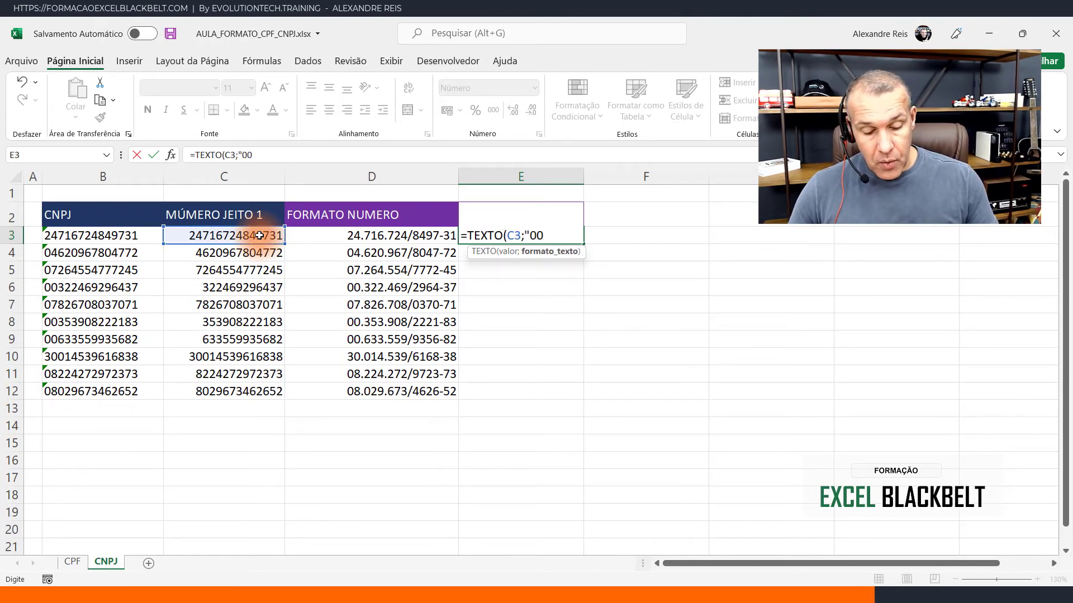
{"action": "type", "text": ".000"}
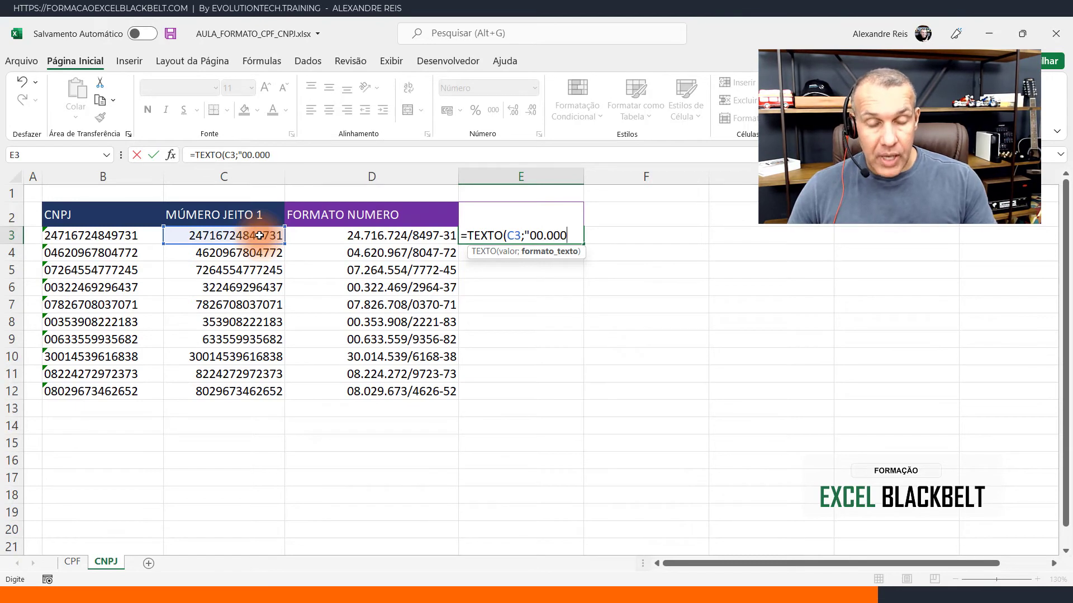
{"action": "type", "text": ".000 "}
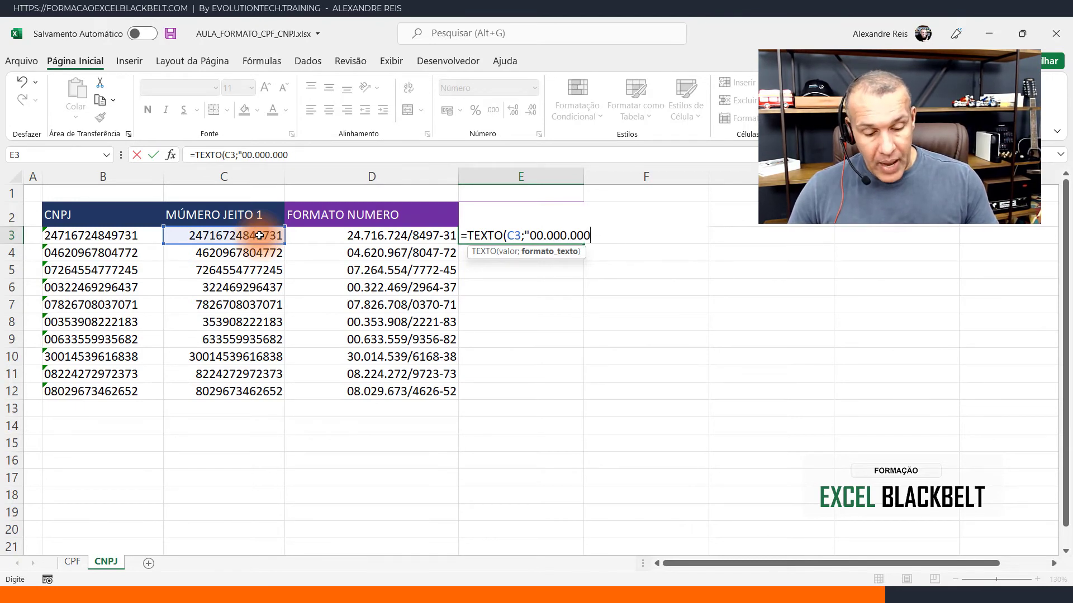
{"action": "type", "text": "/0000"}
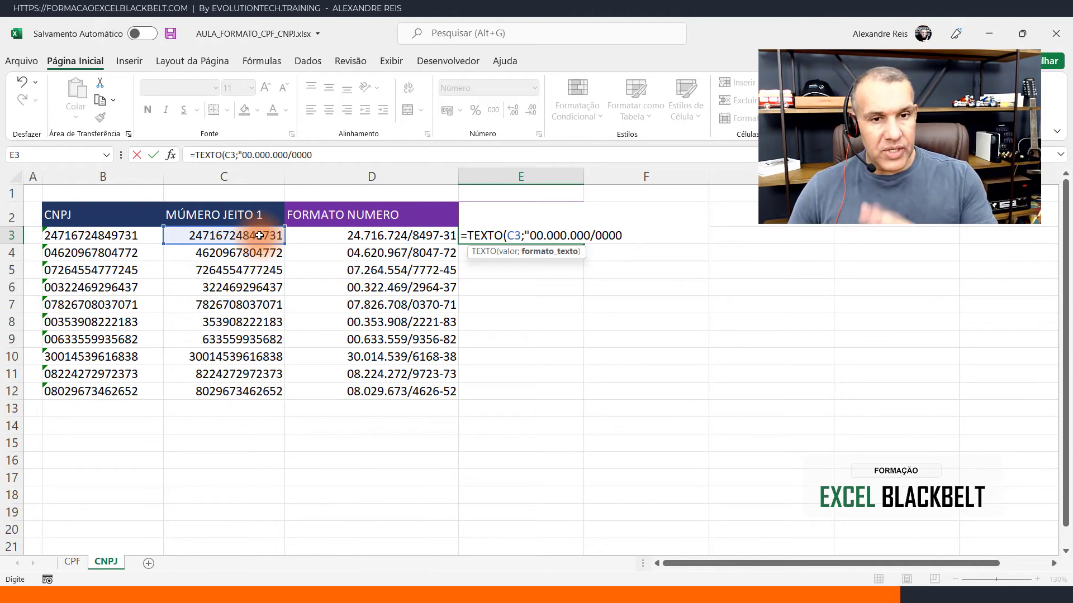
{"action": "type", "text": "-00"}
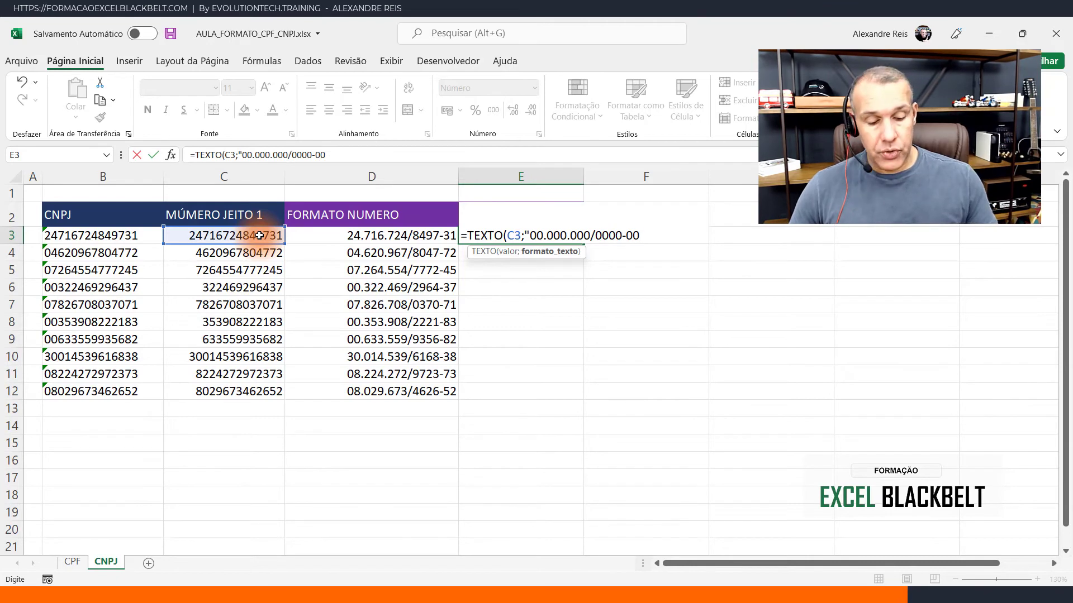
{"action": "type", "text": "\")"}
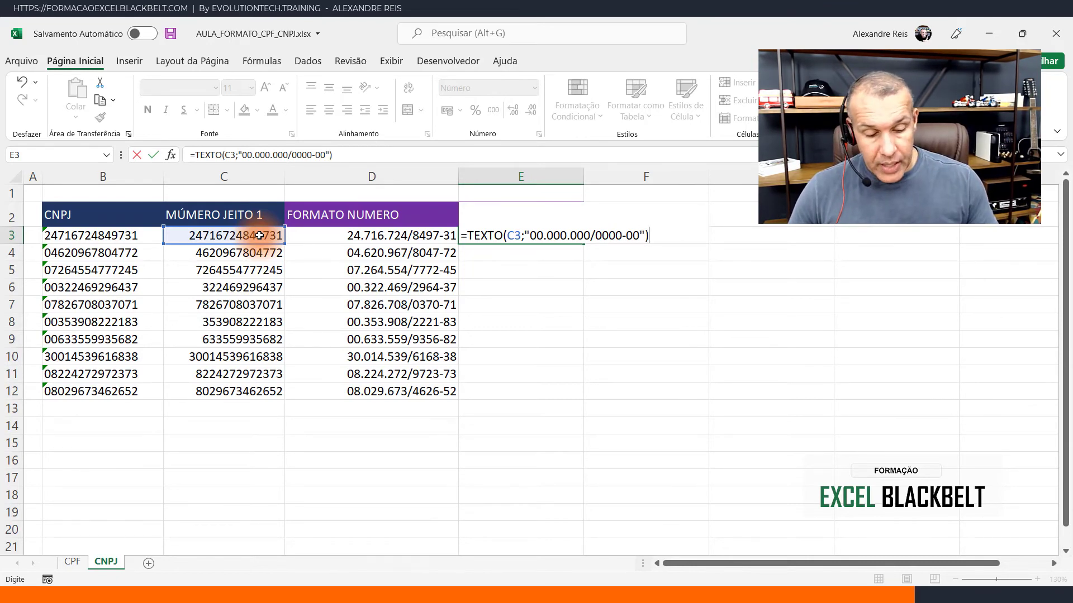
{"action": "key", "text": "Return"}
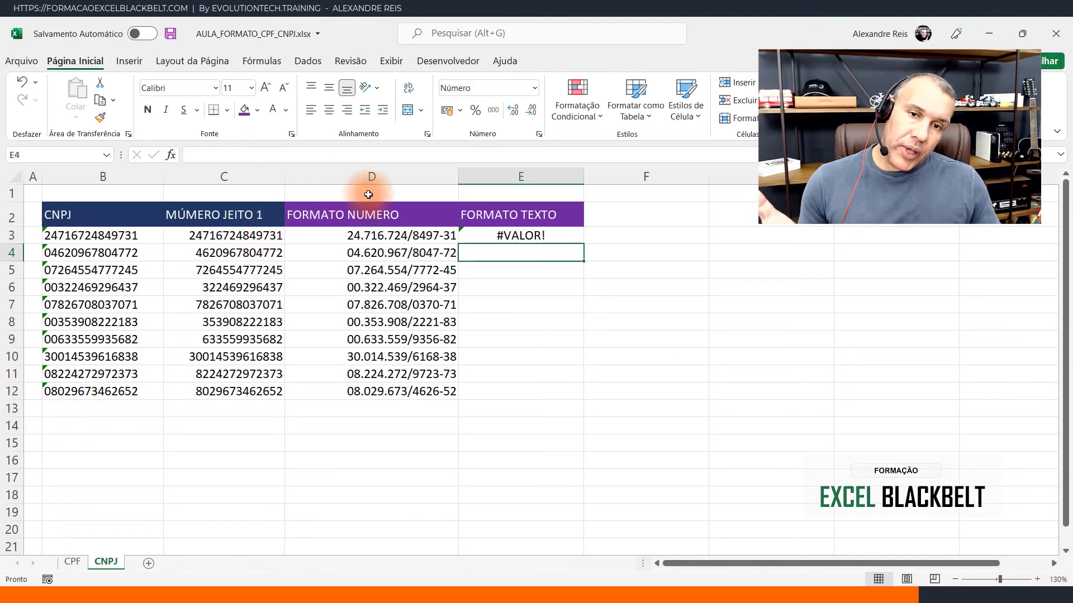
- Correct the E3 formula to =TEXTO(C3;"00\.000\.000\/0000\-00"), escaping each separator with a backslash
{"action": "double_click", "coordinate": [508, 236]}
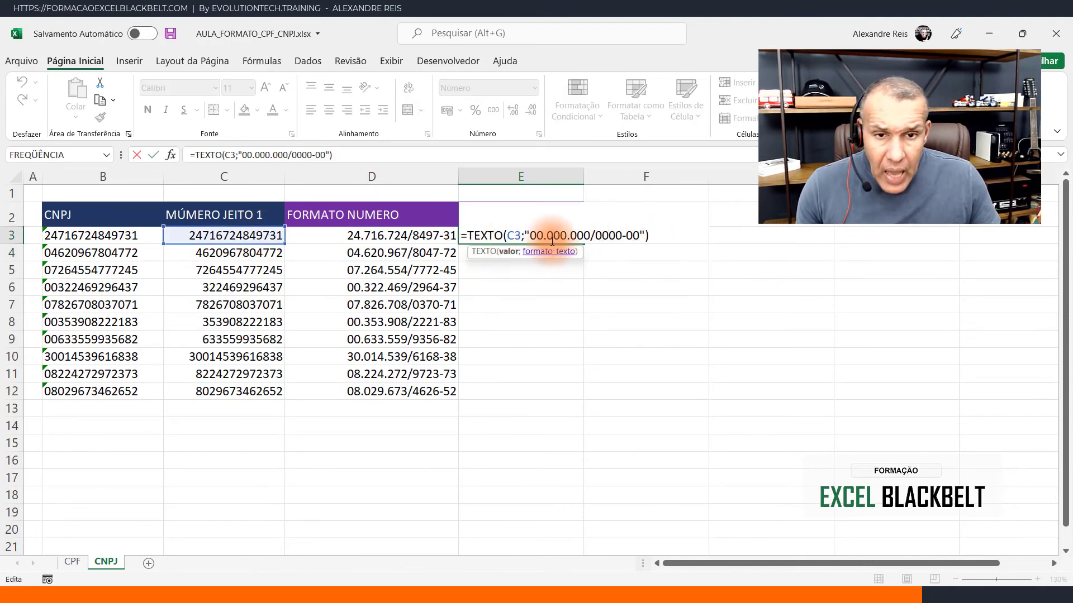
{"action": "left_click_drag", "start_coordinate": [547, 236], "coordinate": [620, 239]}
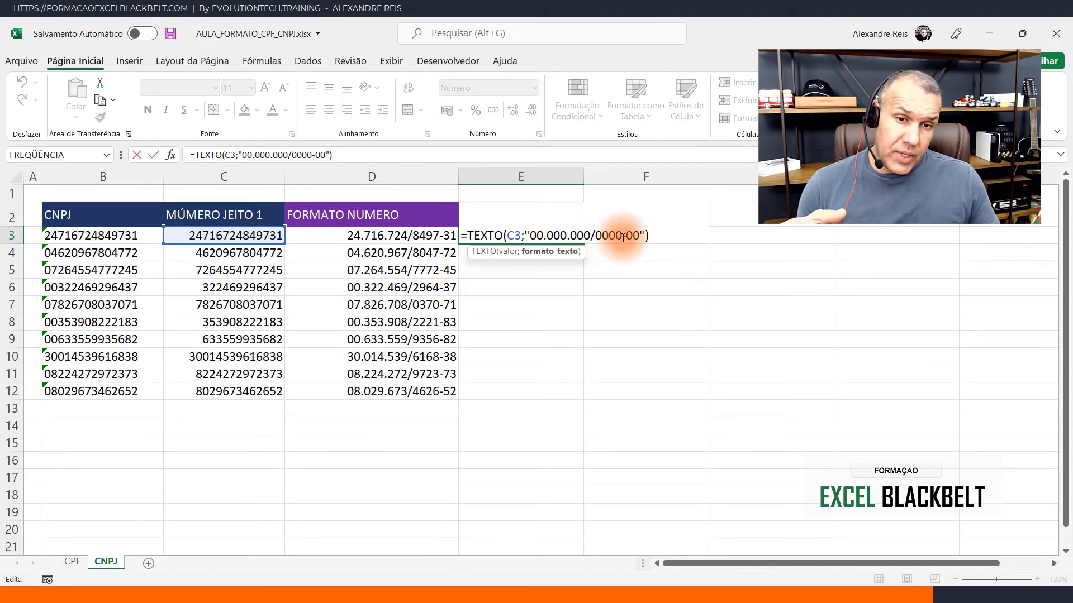
{"action": "left_click", "coordinate": [543, 236]}
{"action": "type", "text": "\\"}
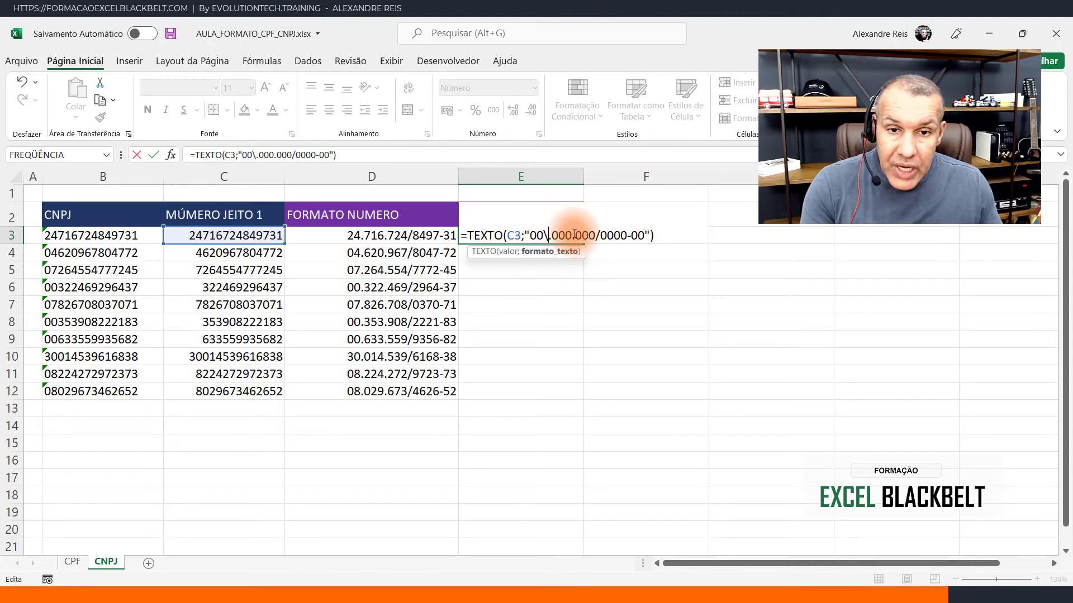
{"action": "left_click", "coordinate": [572, 235]}
{"action": "type", "text": "\\.000"}
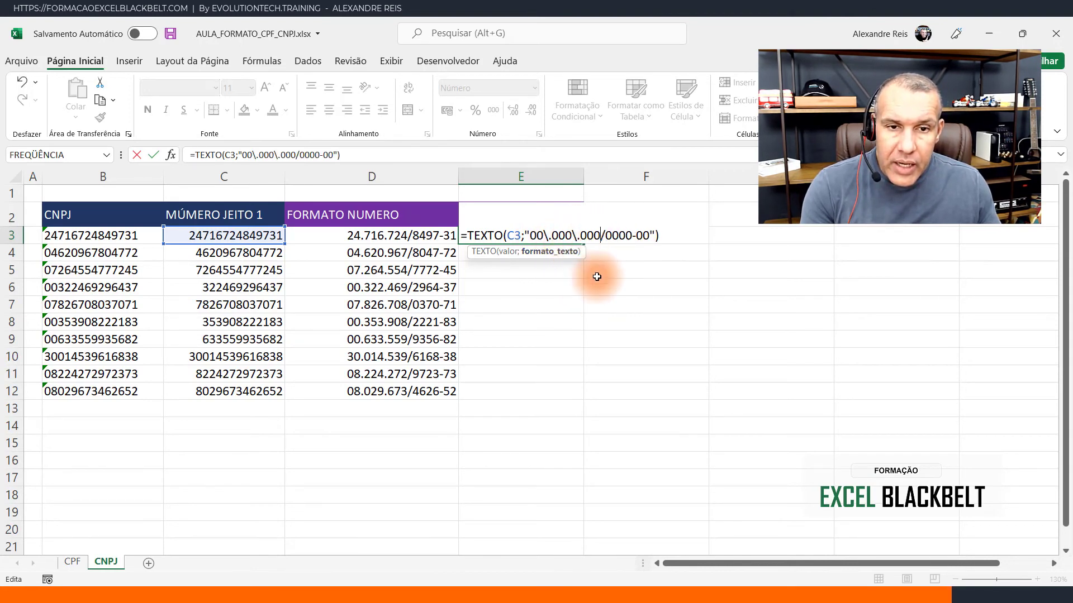
{"action": "type", "text": "\\"}
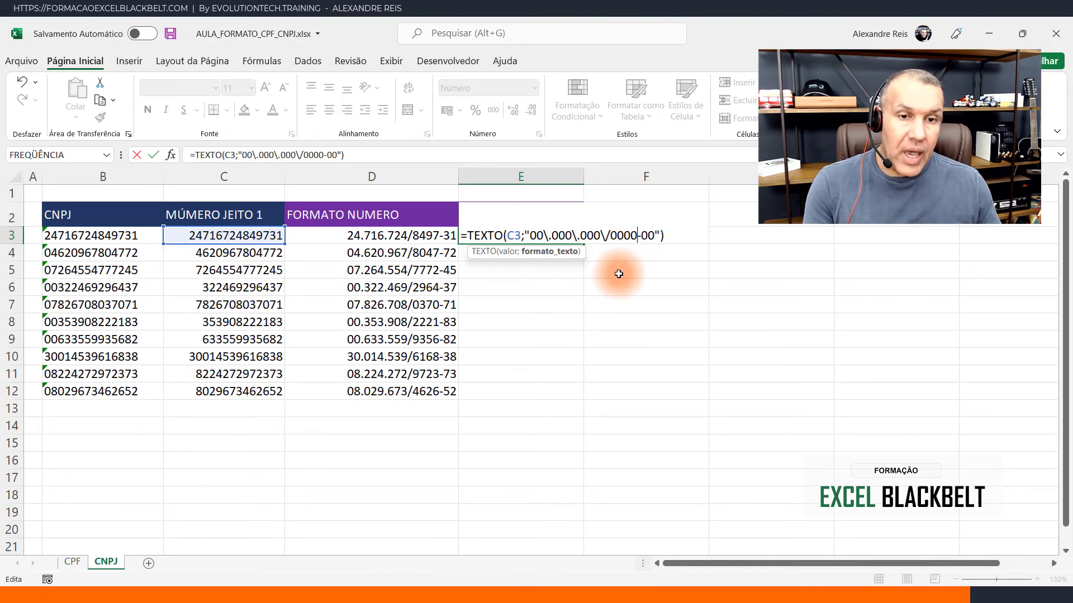
{"action": "type", "text": "\\"}
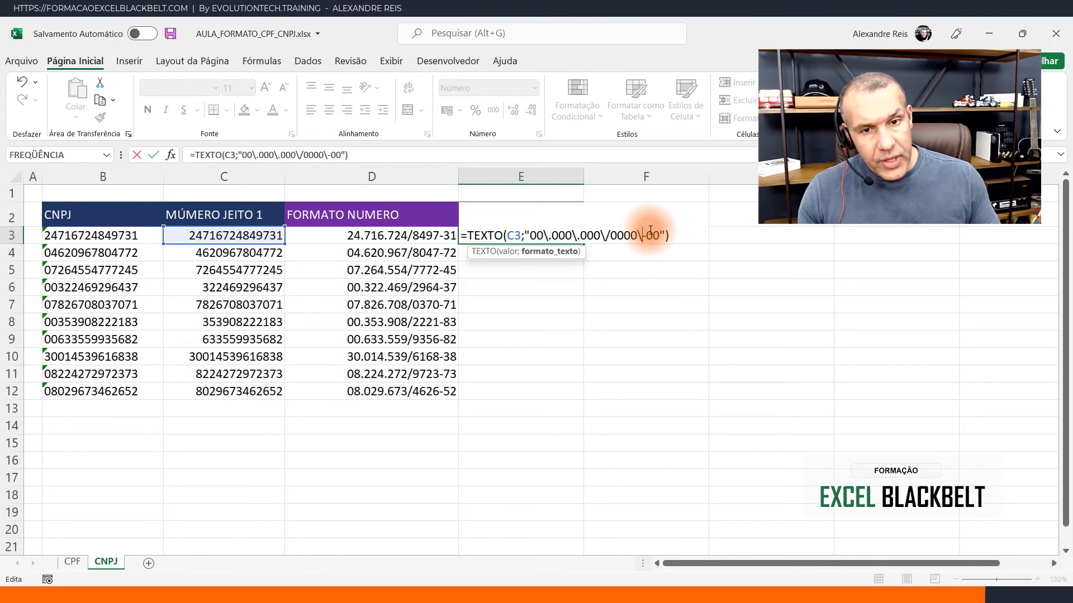
{"action": "key", "text": "Return"}
- Fill the E3 formula down to E12 and widen column E to leave room around the formatted CNPJ texts
{"action": "left_click", "coordinate": [573, 241]}
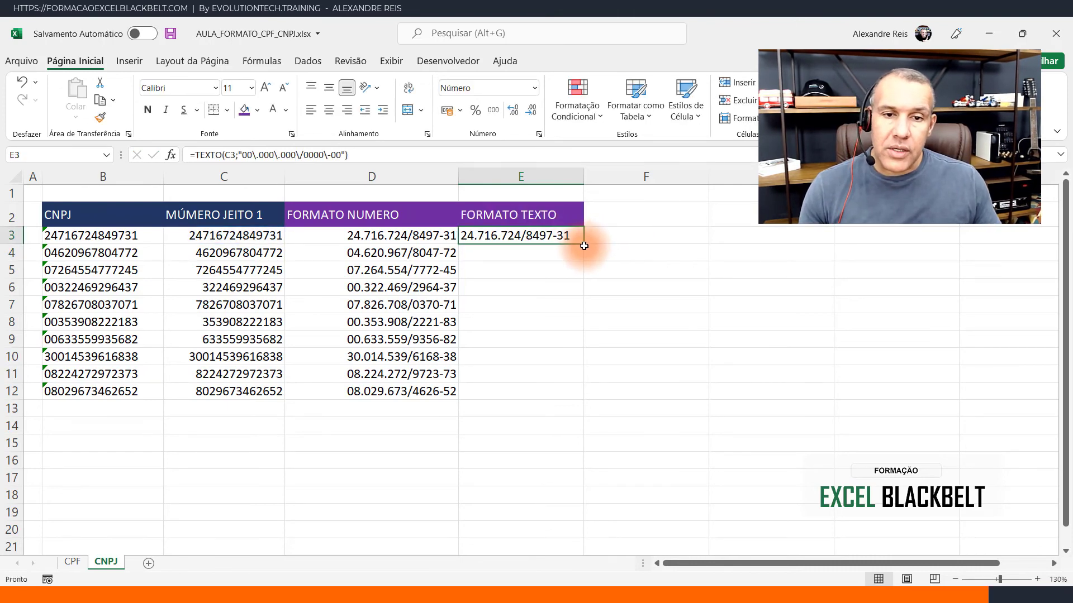
{"action": "double_click", "coordinate": [582, 243]}
{"action": "left_click", "coordinate": [563, 270]}
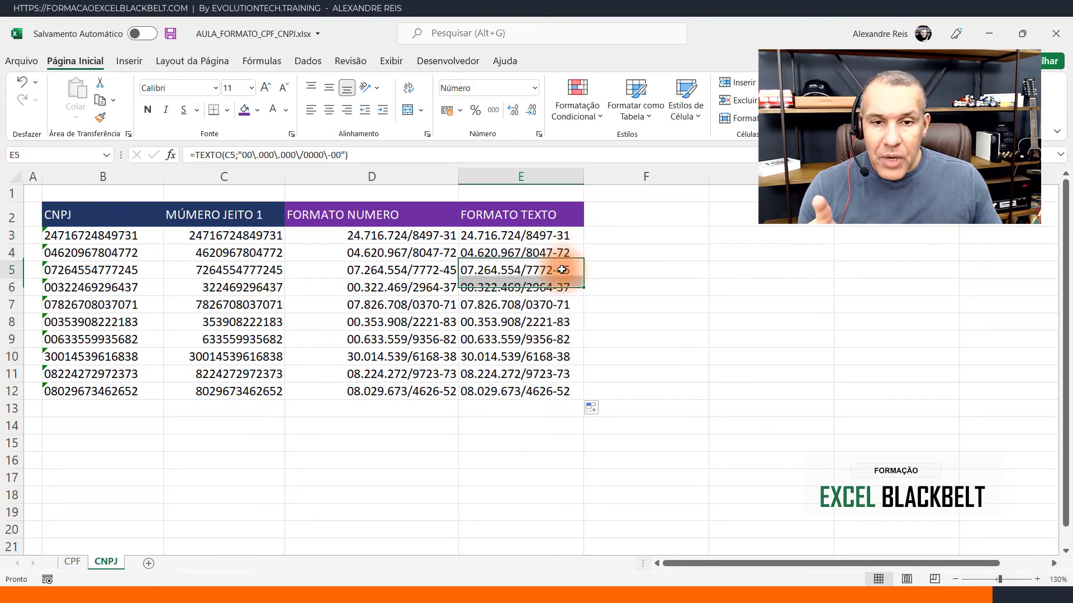
{"action": "left_click_drag", "start_coordinate": [584, 176], "coordinate": [655, 176]}
{"action": "left_click", "coordinate": [572, 215]}
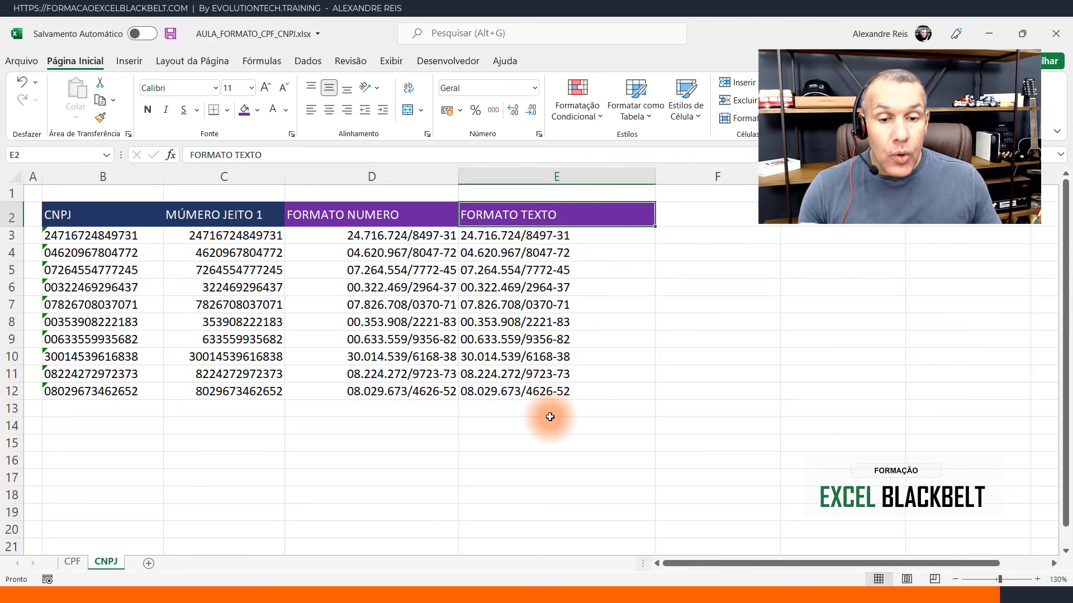
- Try to insert an automatic SOMA of the formatted CNPJ texts in E13 and cancel the entry
{"action": "key", "text": "Down"}
{"action": "key", "text": "ctrl+Down"}
{"action": "key", "text": "Down"}
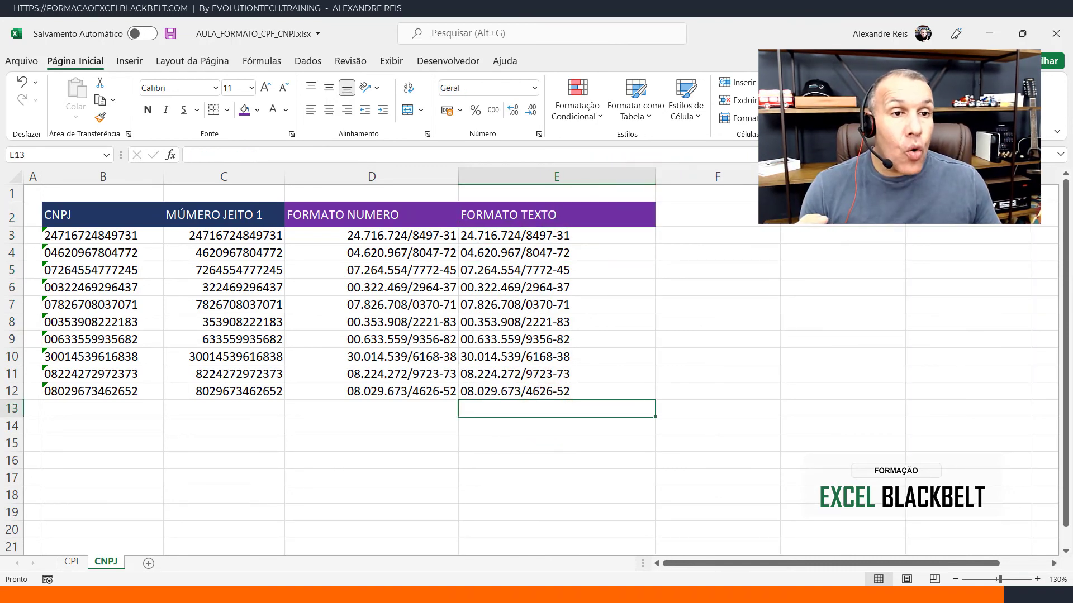
{"action": "key", "text": "alt+equal"}
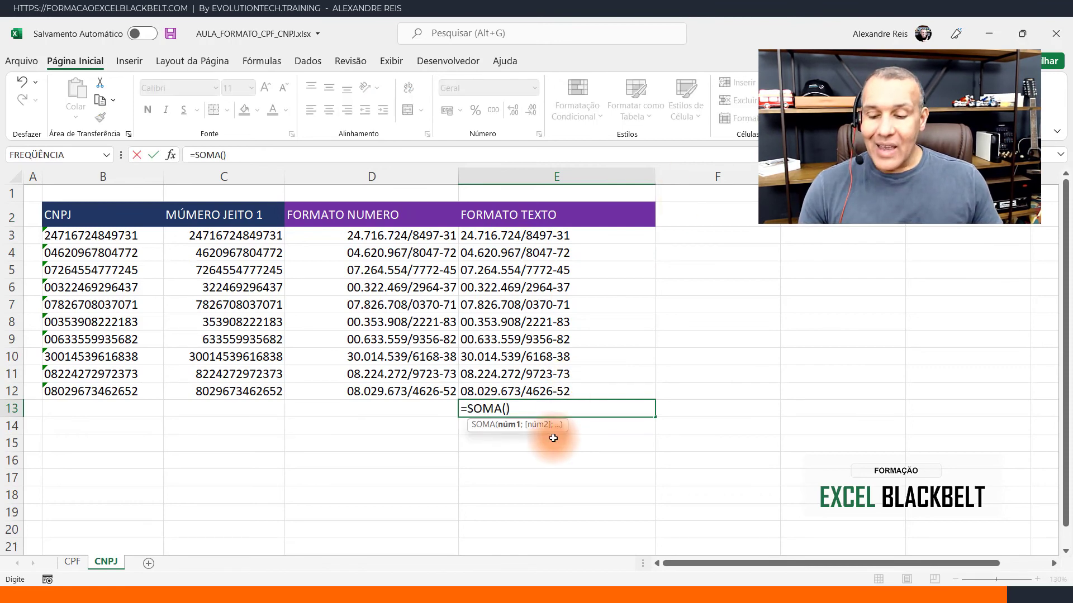
{"action": "key", "text": "Escape"}
- Compare the number-formatted CNPJ values in D3:D12 with the TEXTO results in E3:E12 by selecting each range
{"action": "left_click_drag", "start_coordinate": [581, 233], "coordinate": [558, 391]}
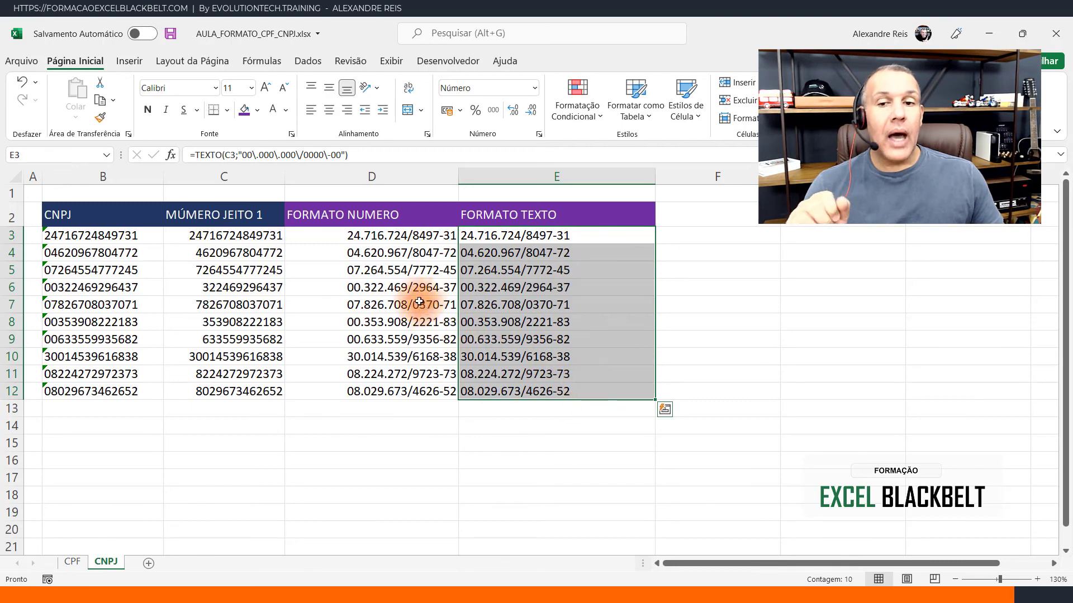
{"action": "left_click", "coordinate": [416, 235]}
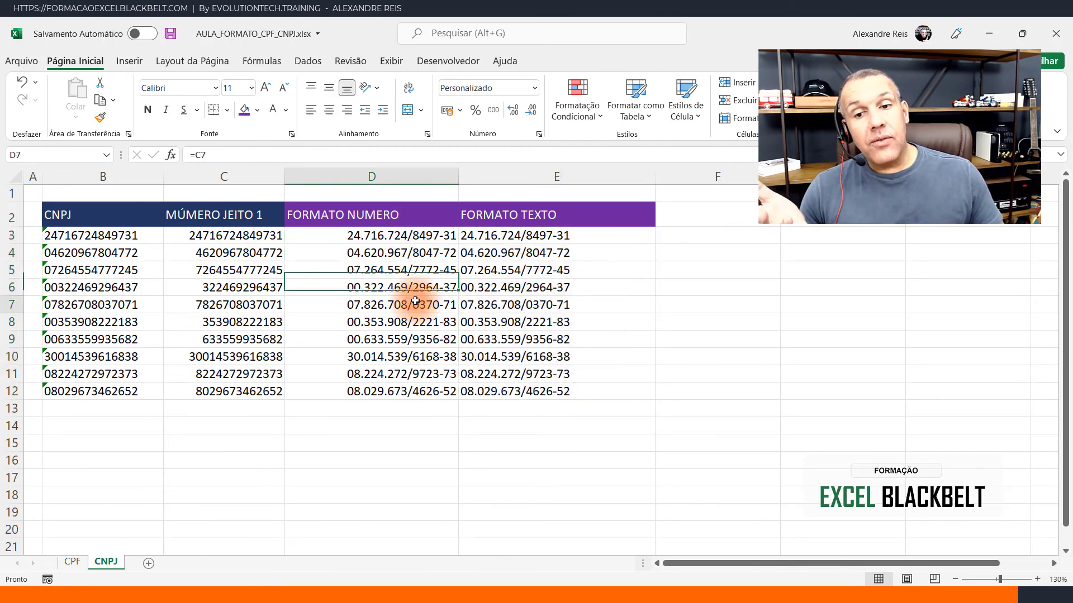
{"action": "left_click", "coordinate": [411, 391]}
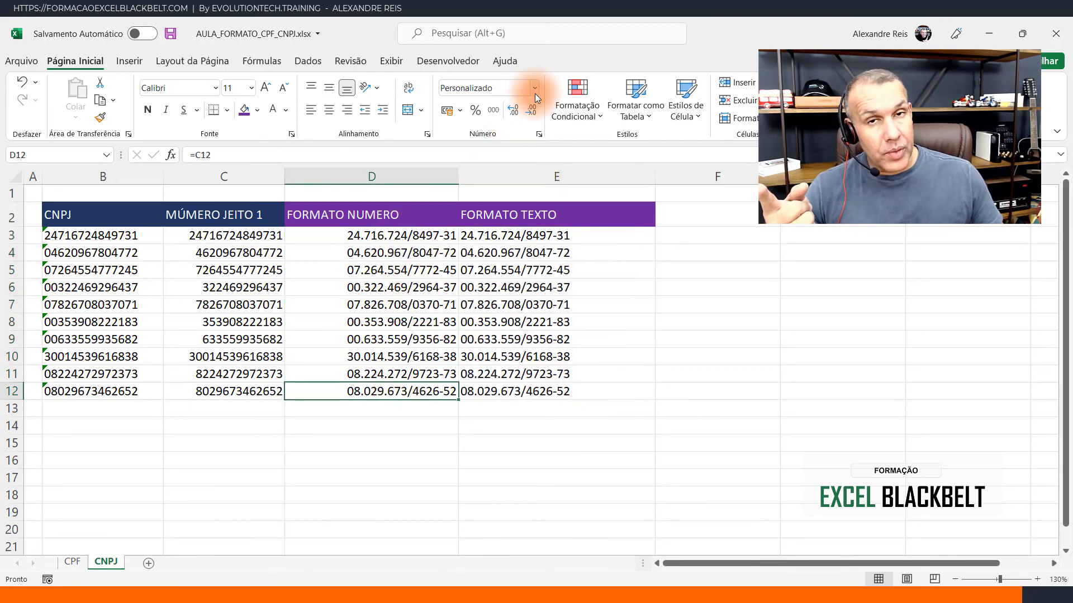
{"action": "left_click", "coordinate": [412, 217]}
{"action": "left_click_drag", "start_coordinate": [409, 235], "coordinate": [389, 392]}
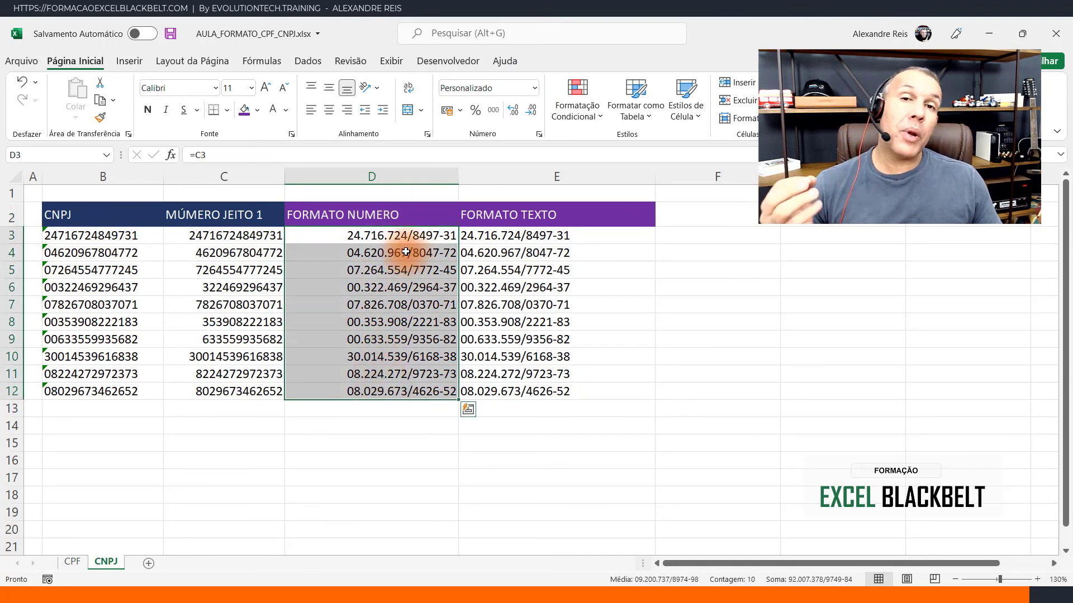
{"action": "left_click", "coordinate": [593, 237]}
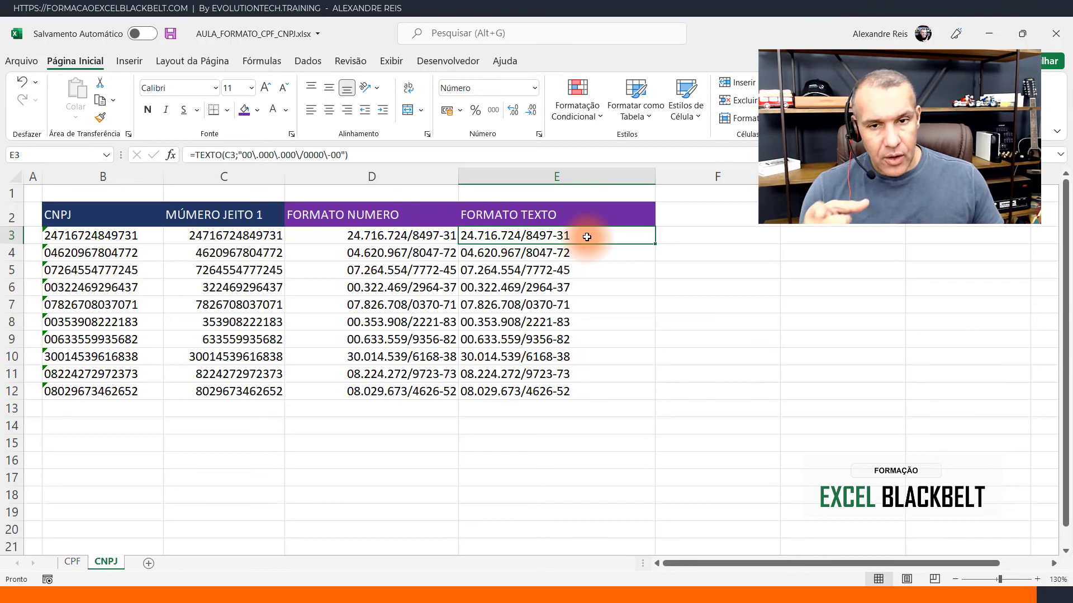
{"action": "left_click_drag", "start_coordinate": [587, 237], "coordinate": [551, 391]}
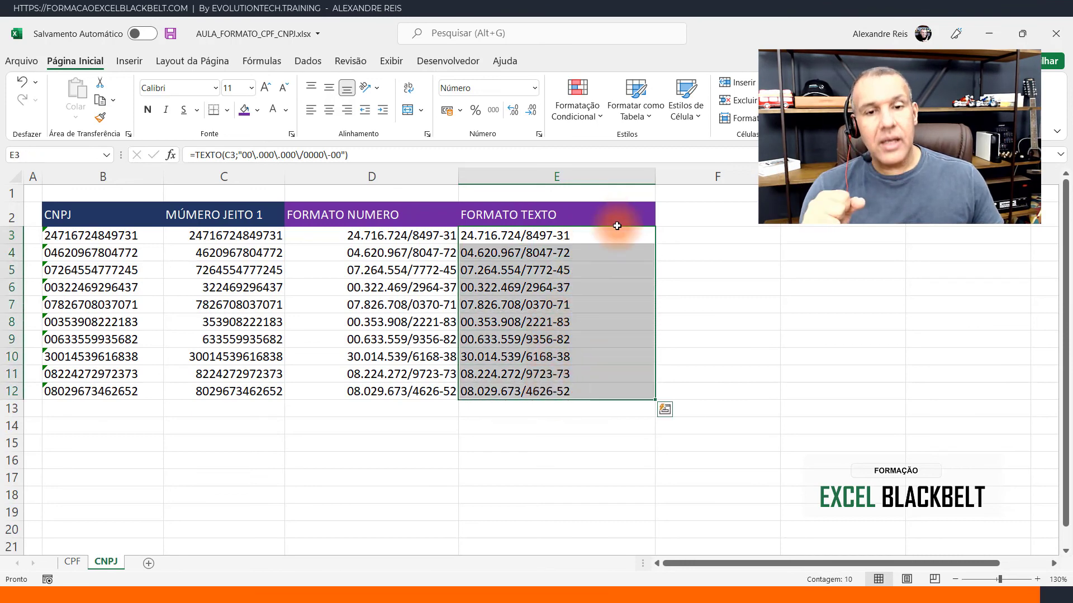
{"action": "left_click", "coordinate": [615, 227]}
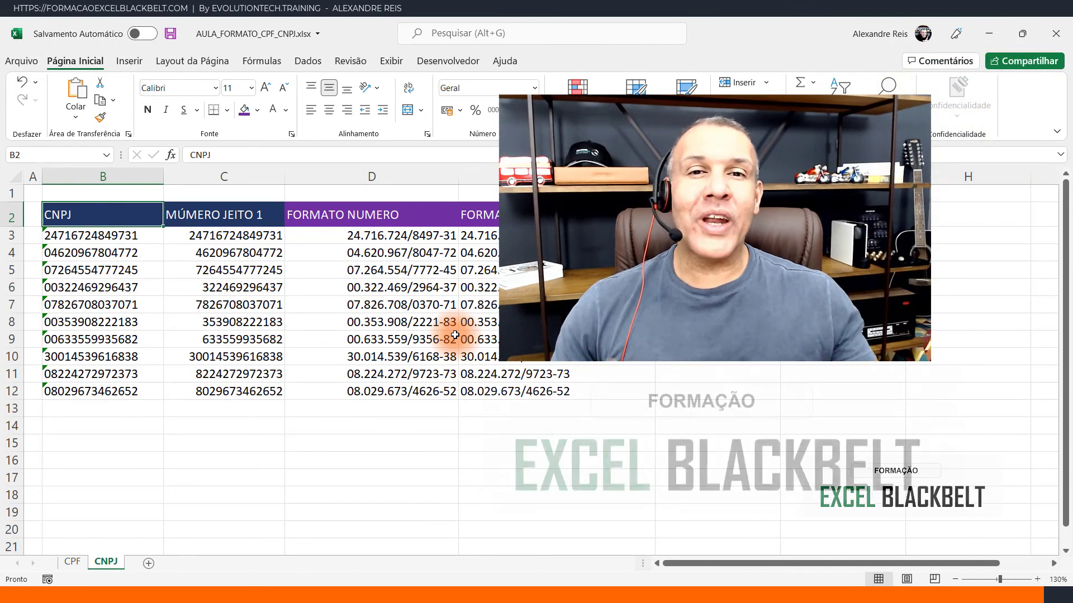